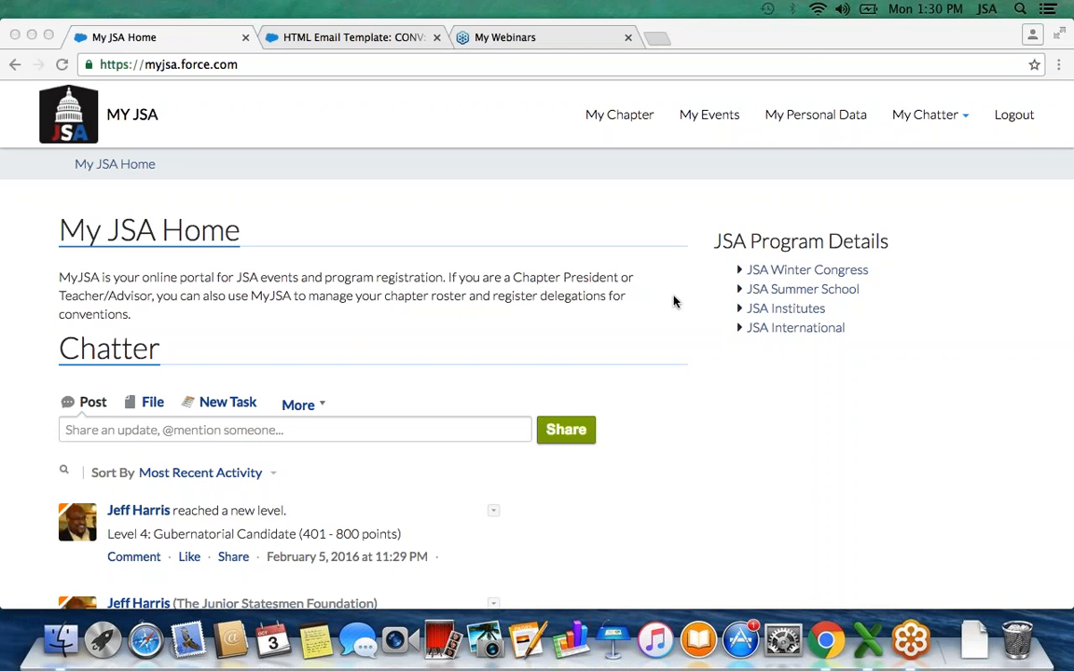
# Start a new event registration for the 2016 Fall State MA convention from My Events.
pyautogui.scroll(-1, 315, 333)
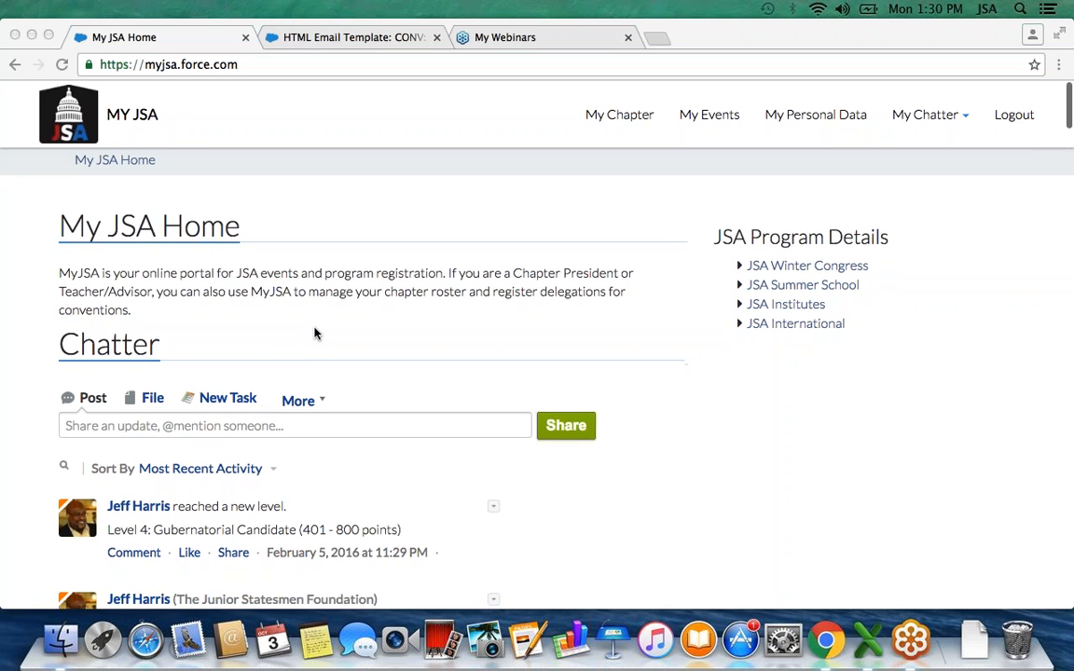
pyautogui.scroll(1, 314, 332)
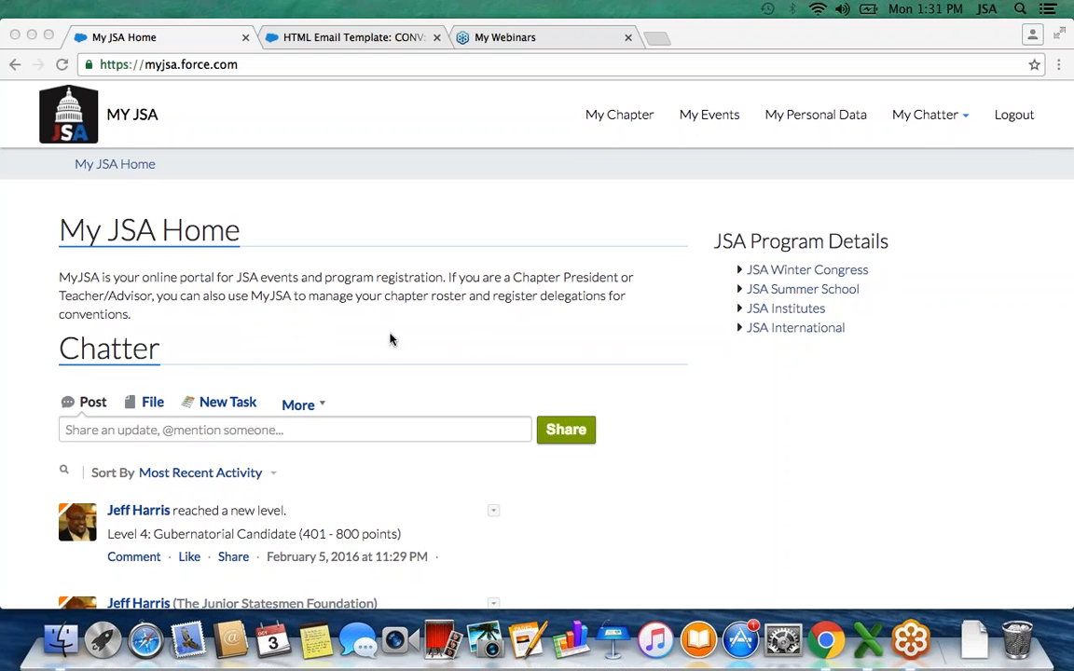
pyautogui.click(716, 124)
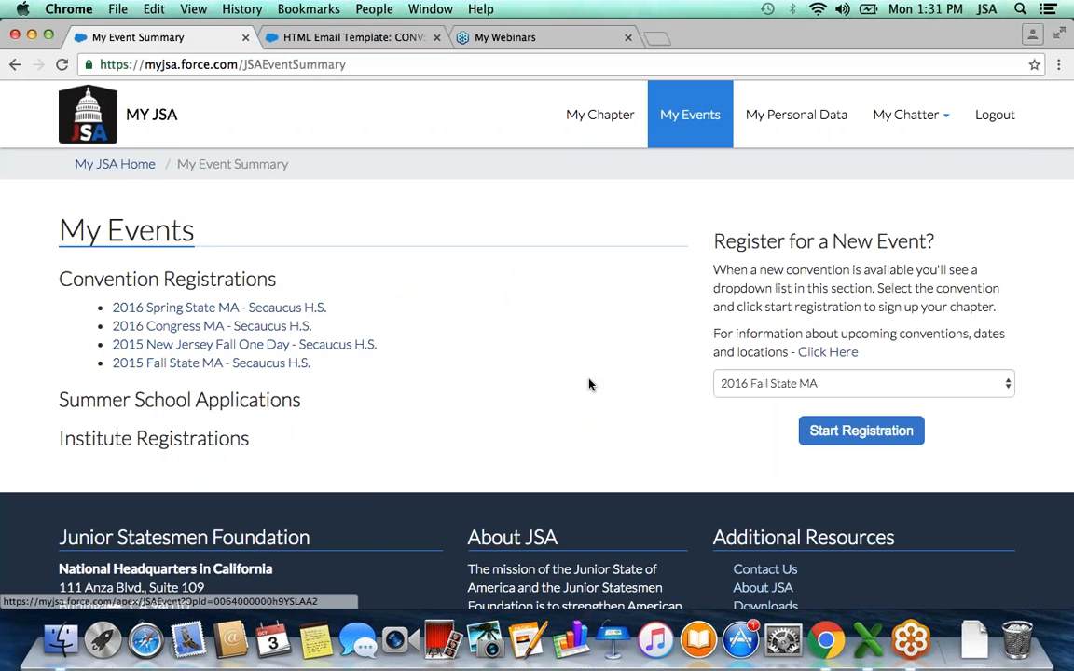
pyautogui.click(866, 390)
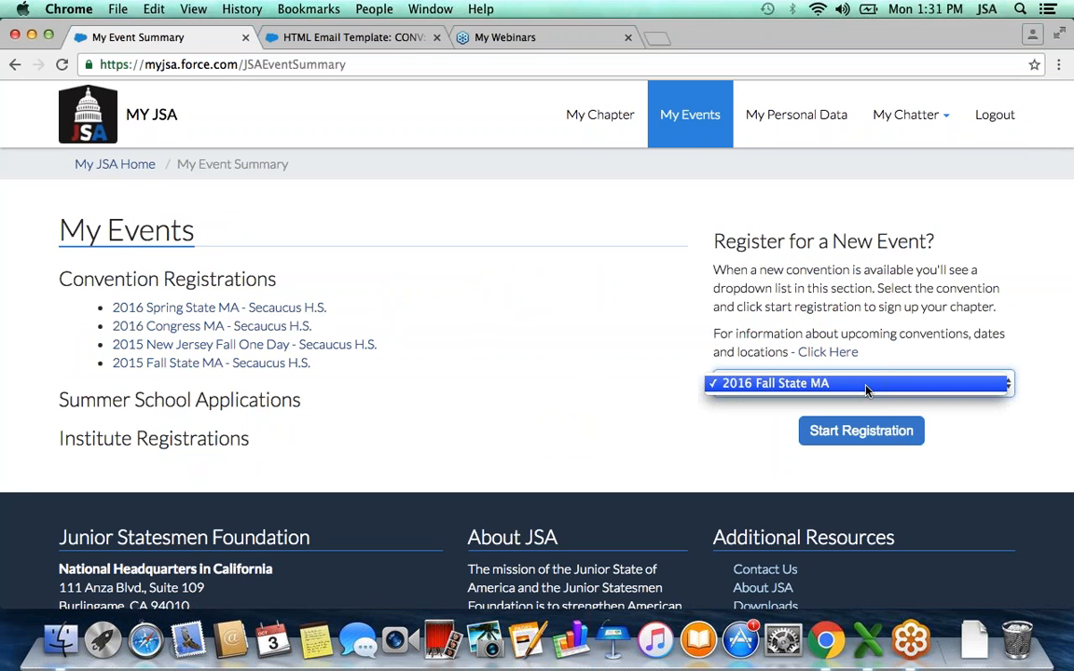
pyautogui.click(807, 389)
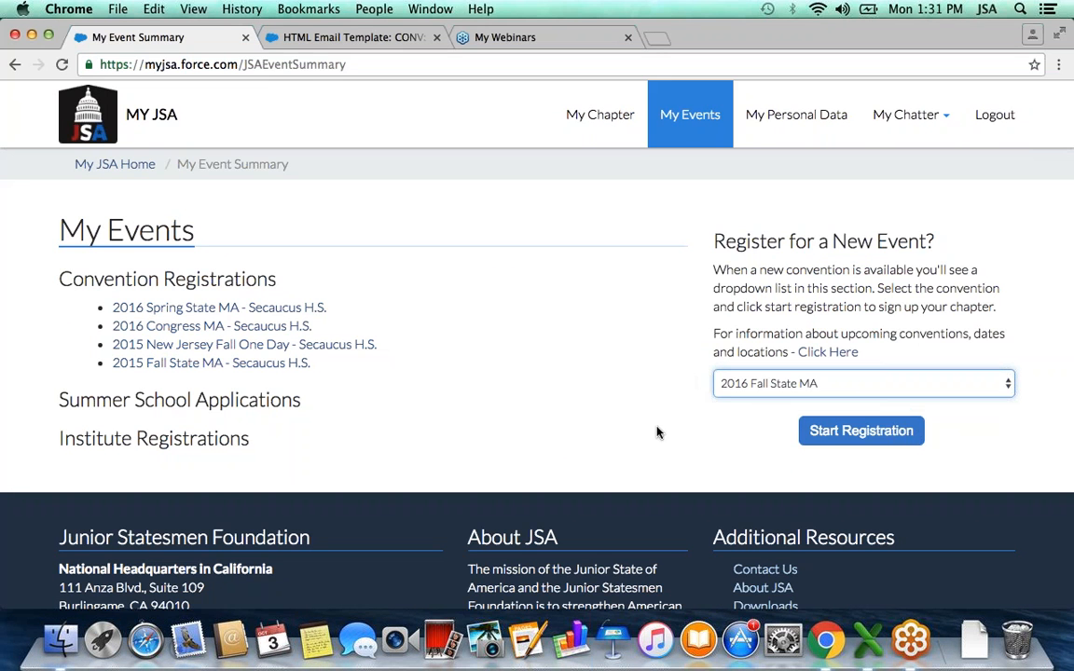
pyautogui.click(844, 436)
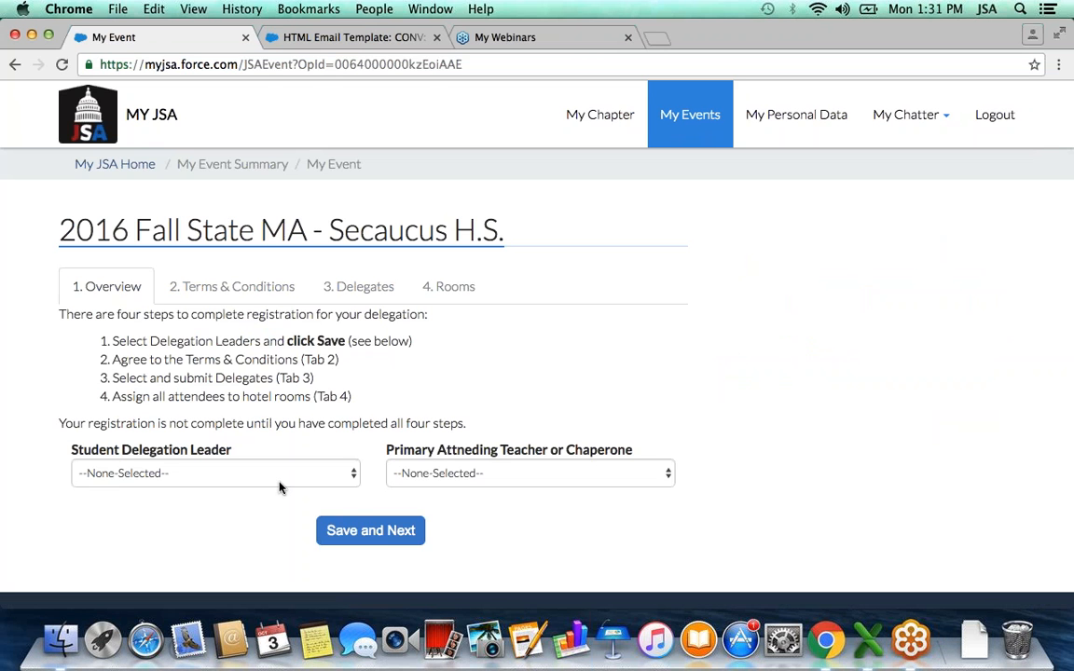
# Choose the student delegation leader for the 2016 Fall State MA registration.
pyautogui.scroll(-1, 280, 486)
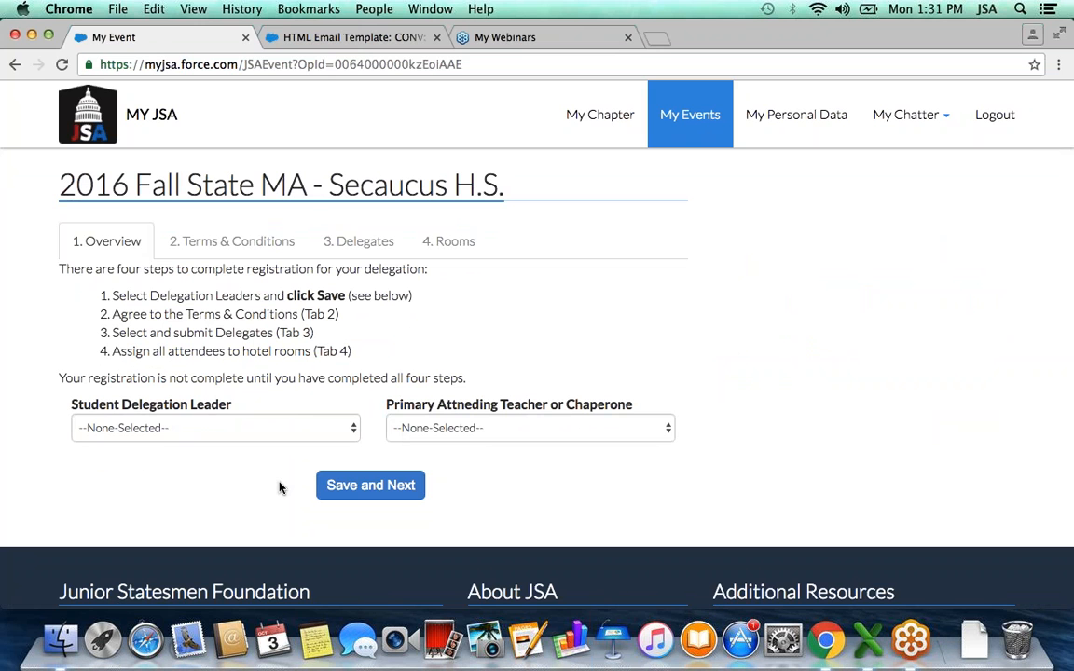
pyautogui.click(264, 430)
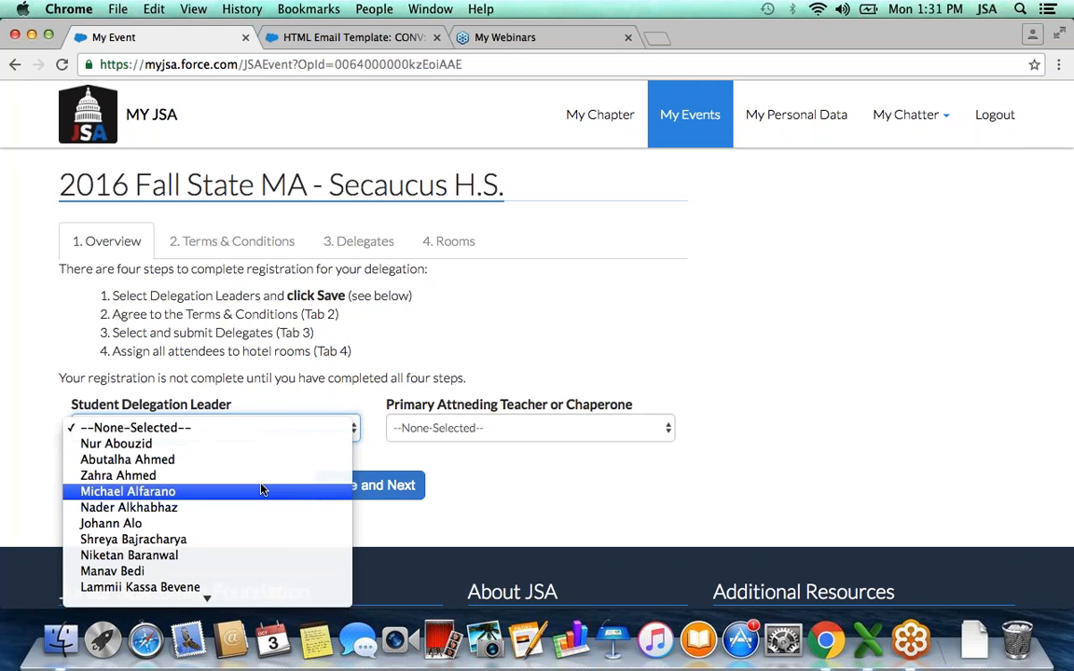
pyautogui.scroll(-10, 261, 489)
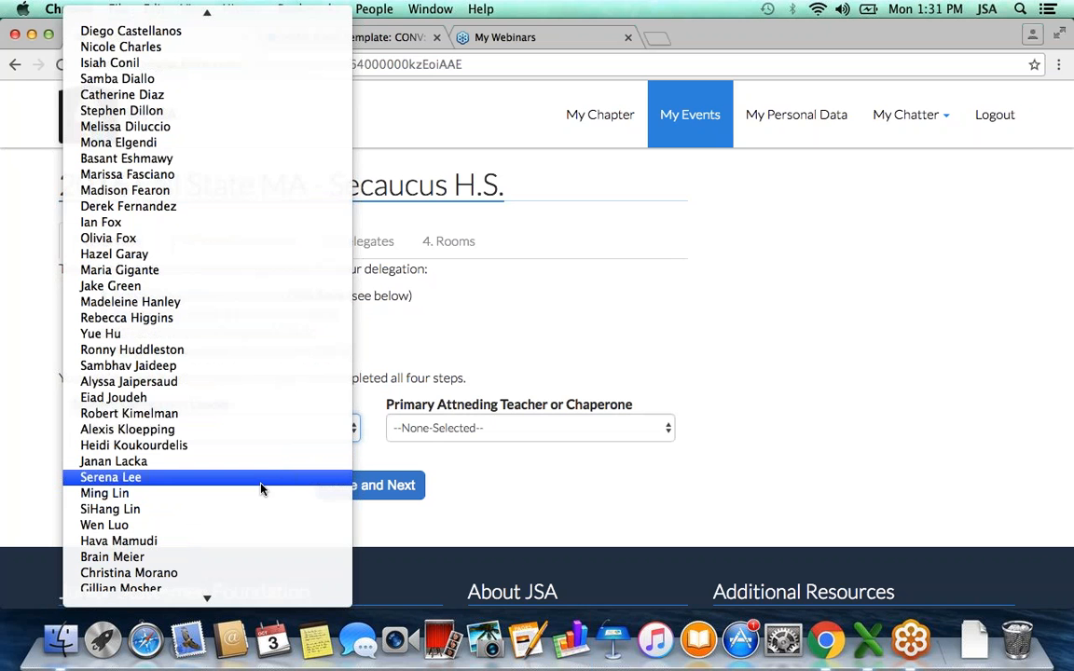
pyautogui.scroll(-10, 261, 489)
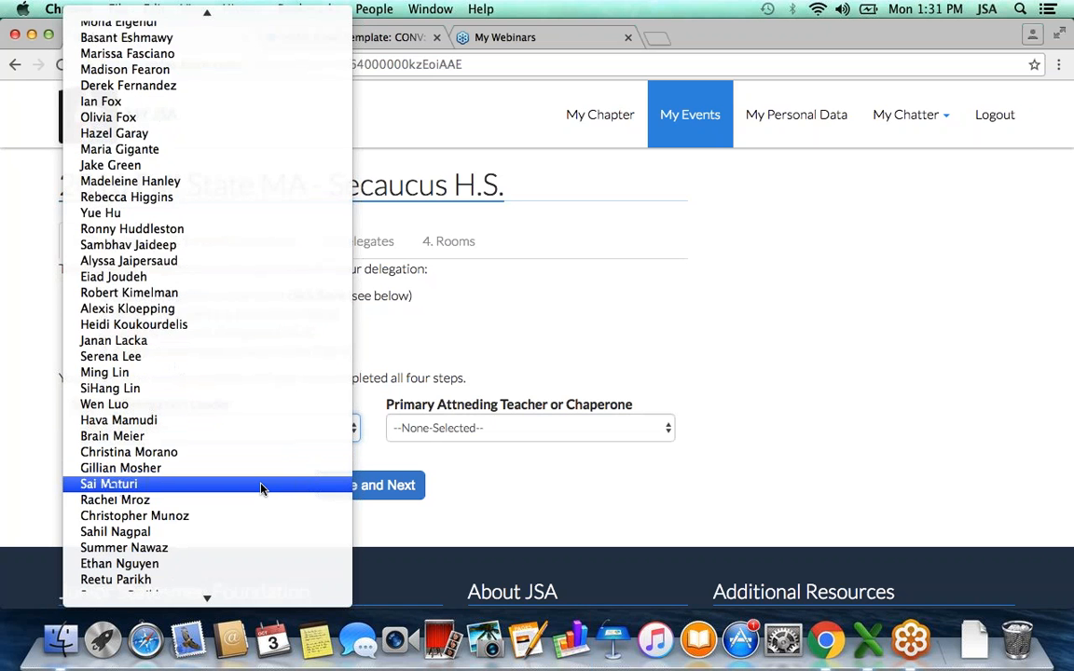
pyautogui.scroll(-10, 261, 490)
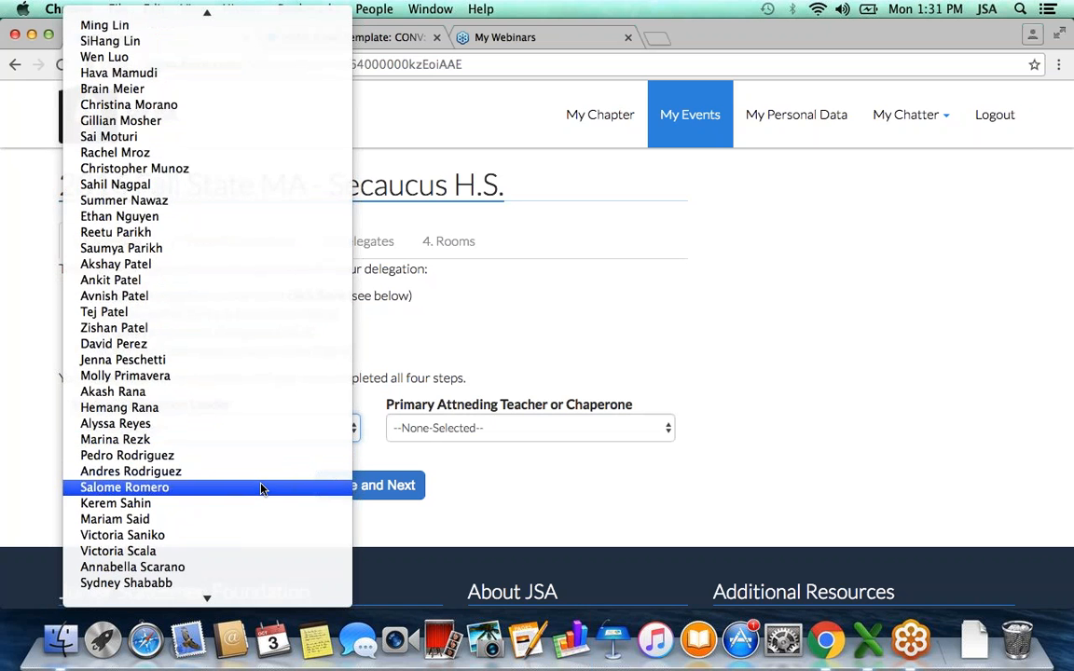
pyautogui.scroll(-7, 261, 490)
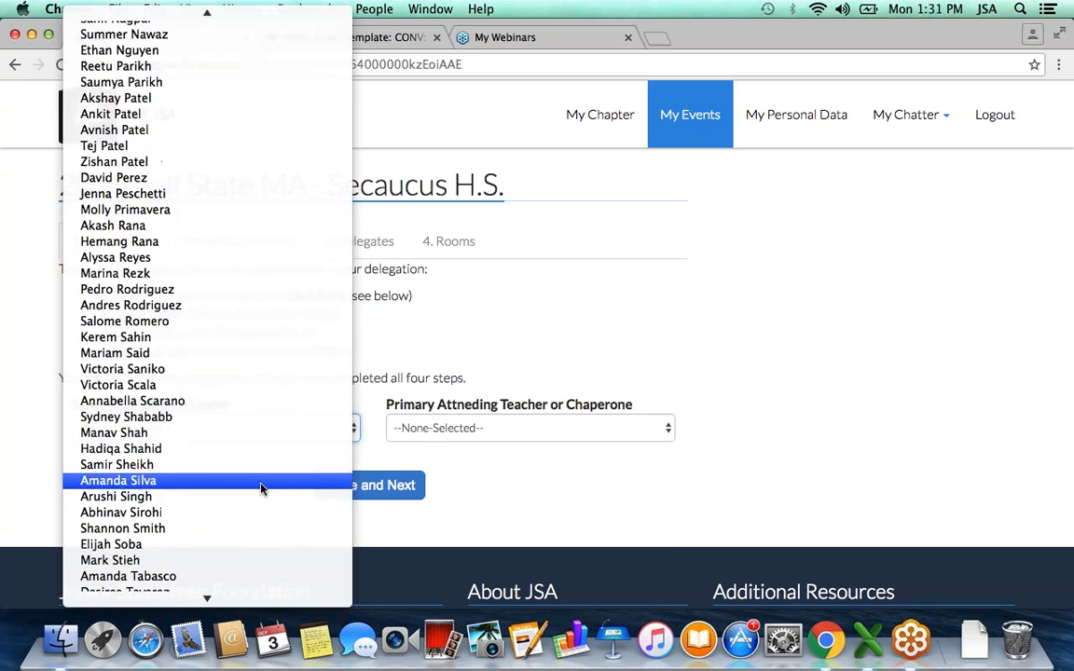
pyautogui.click(200, 514)
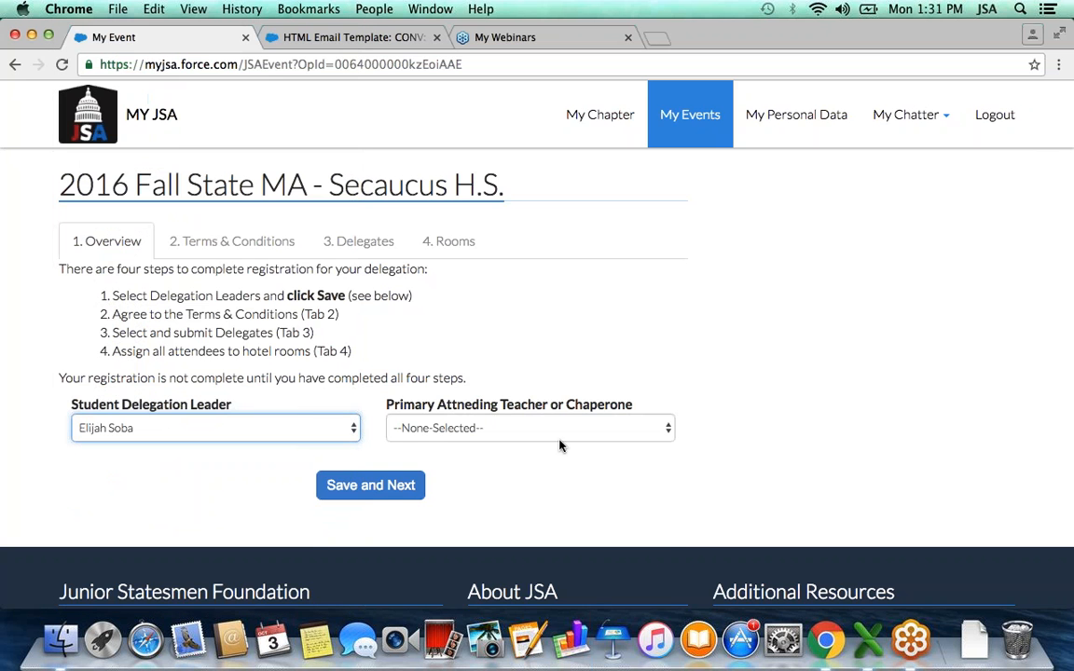
# Choose the primary attending teacher or chaperone and save the overview to continue to the terms.
pyautogui.click(554, 429)
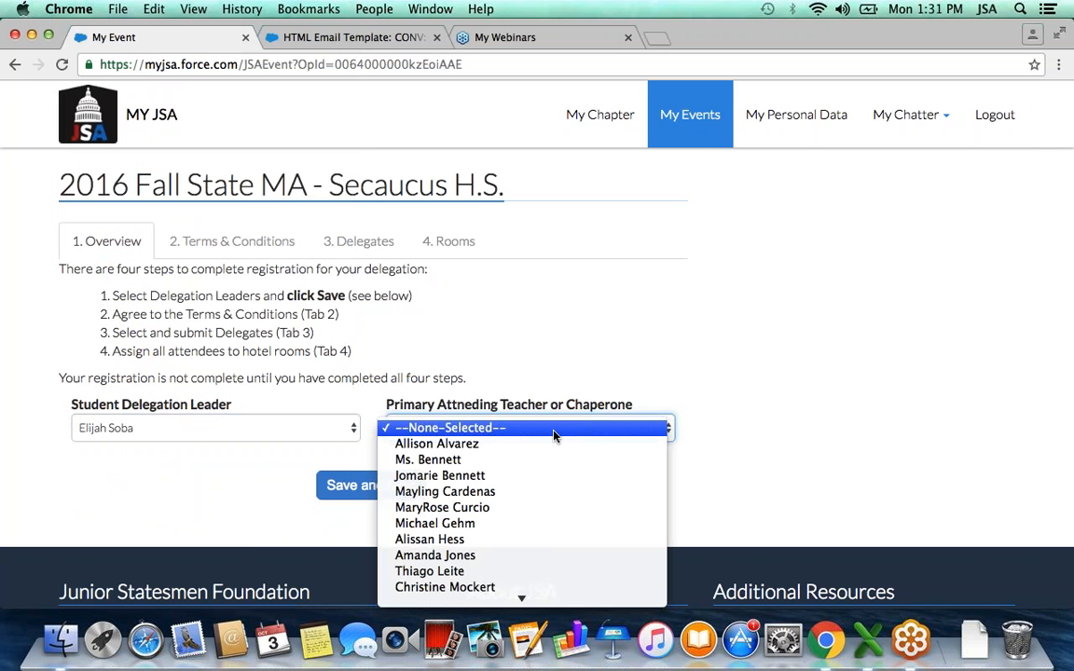
pyautogui.click(545, 523)
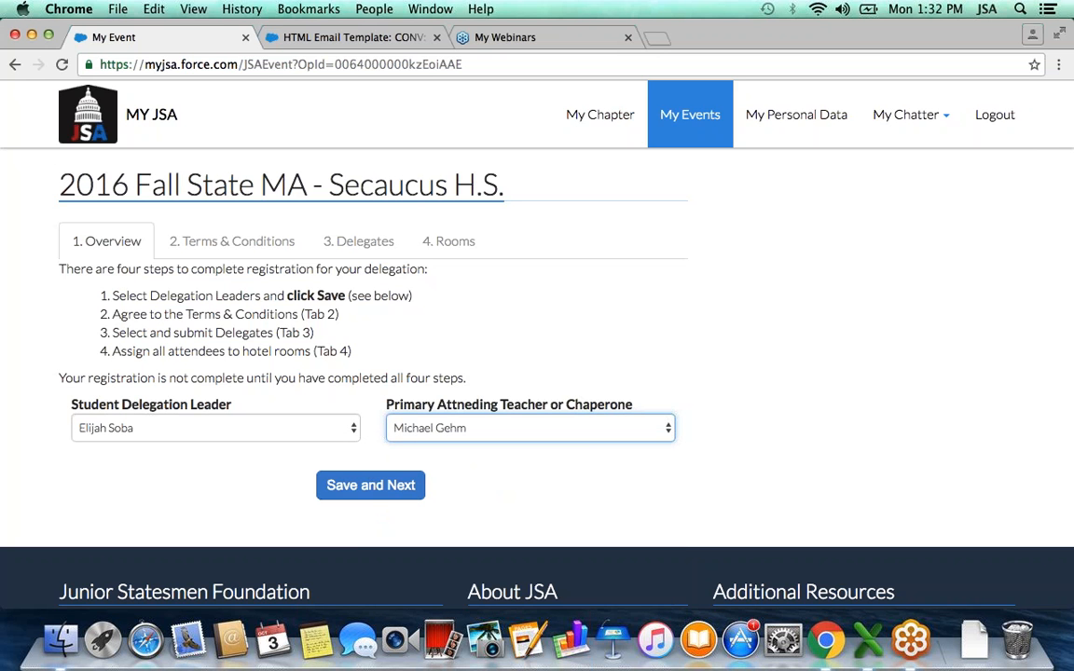
pyautogui.click(385, 492)
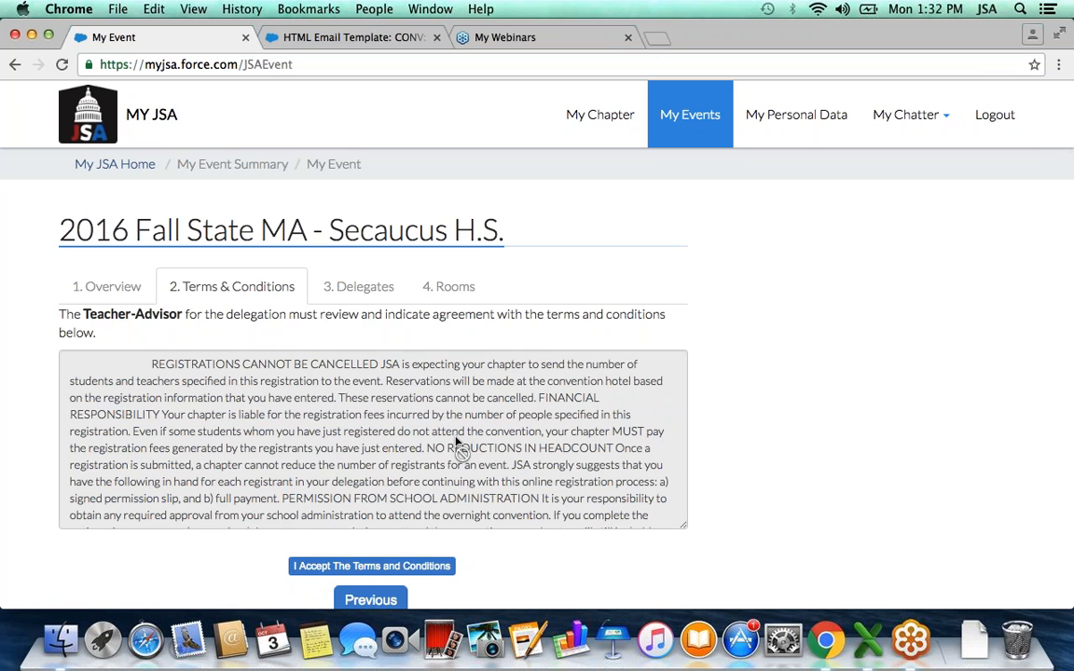
# Read through the convention terms and conditions and accept them.
pyautogui.scroll(-3, 457, 443)
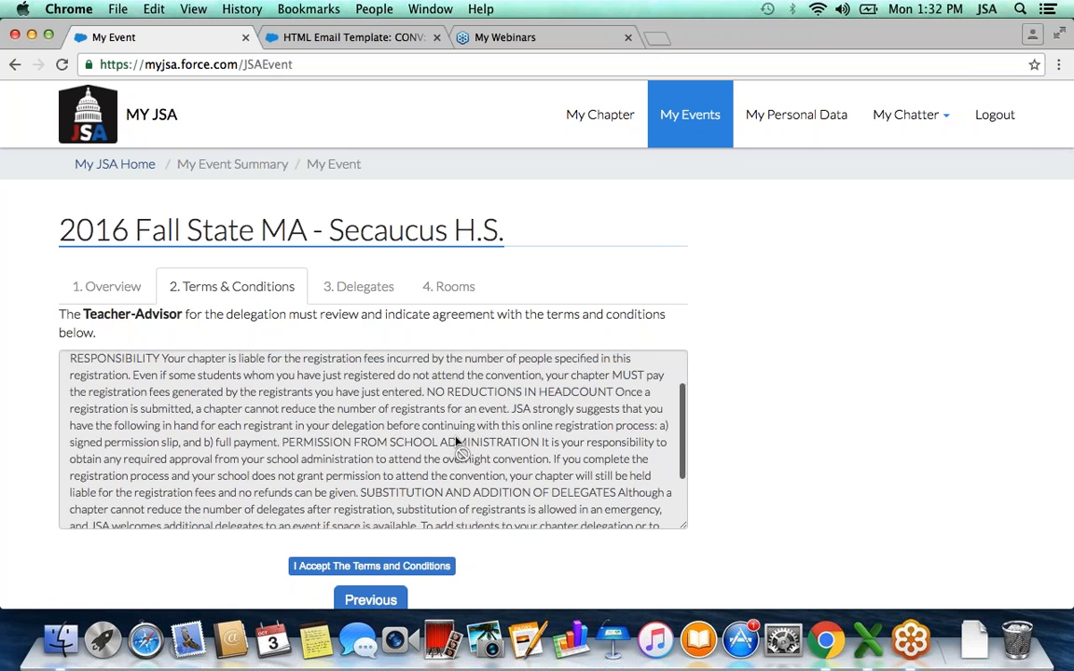
pyautogui.scroll(-2, 457, 442)
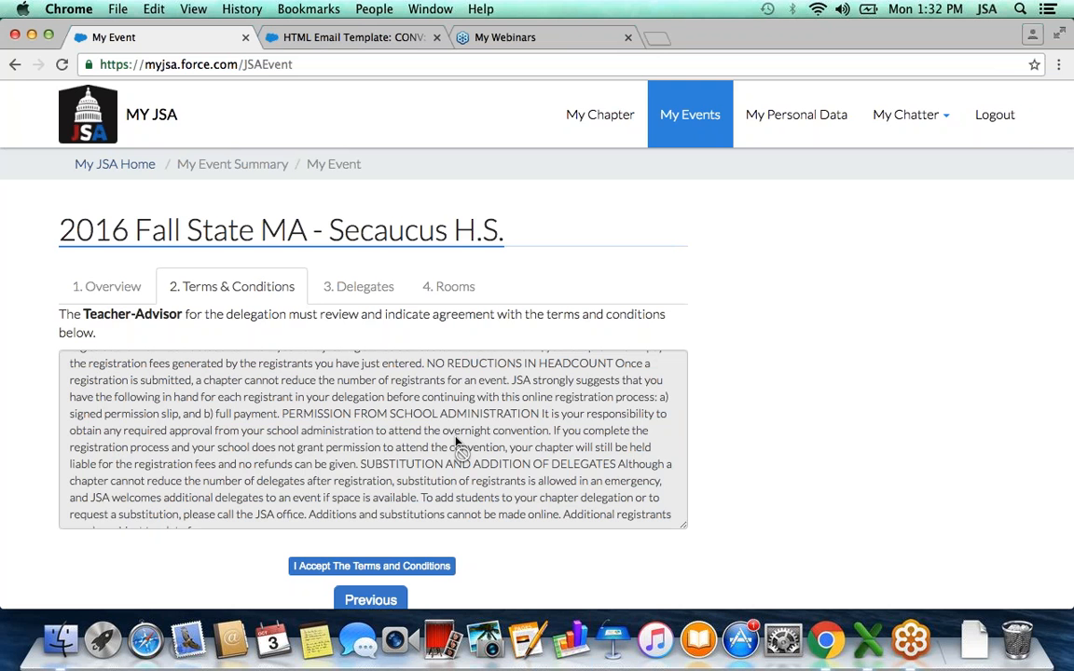
pyautogui.scroll(-5, 457, 443)
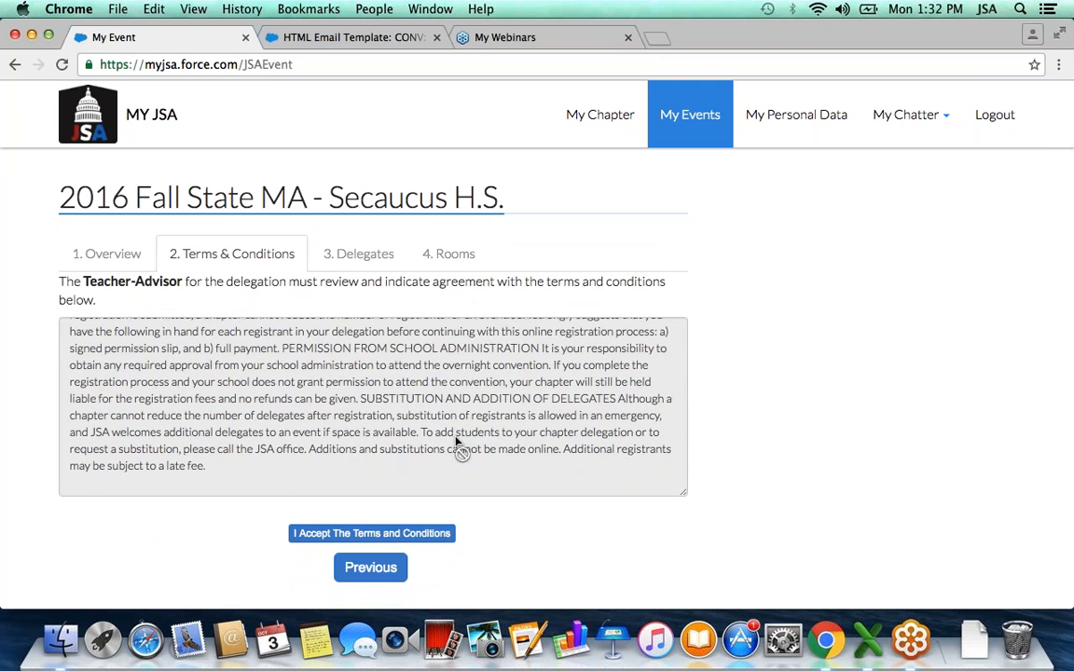
pyautogui.scroll(5, 457, 443)
pyautogui.scroll(-6, 457, 443)
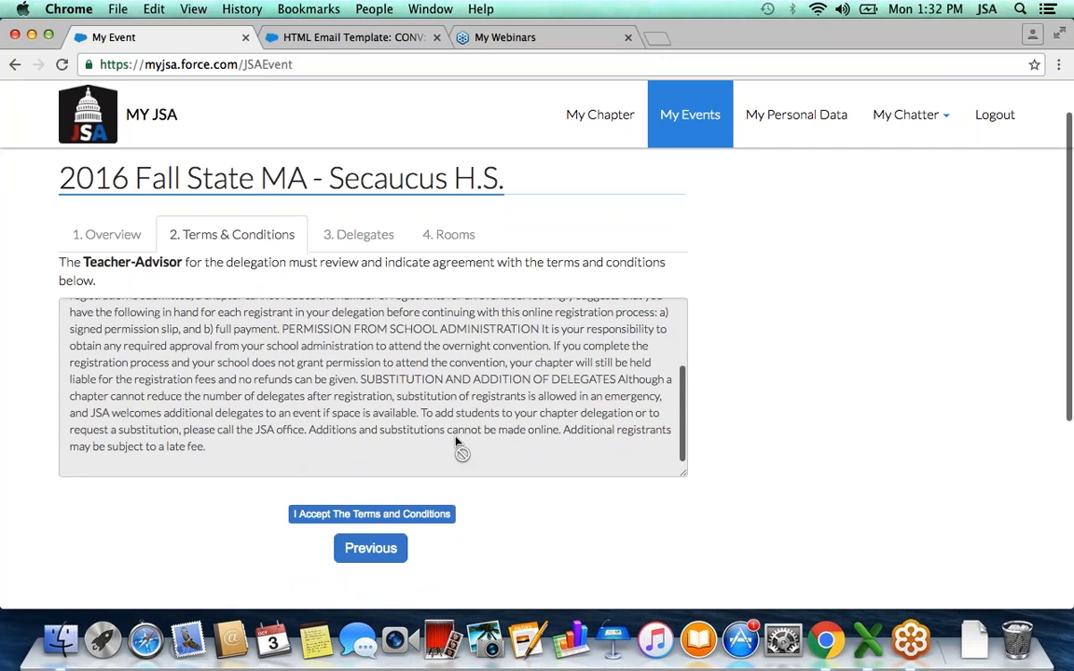
pyautogui.click(380, 515)
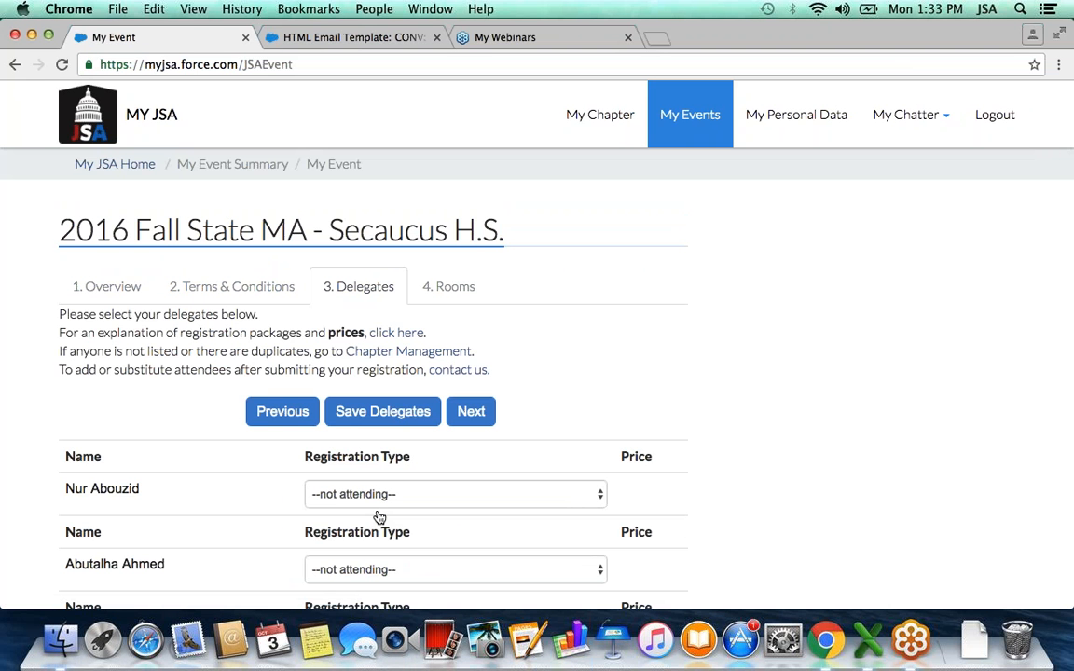
# Look over the delegate list, check the registration package prices page, and return to the delegates step.
pyautogui.scroll(-3, 379, 516)
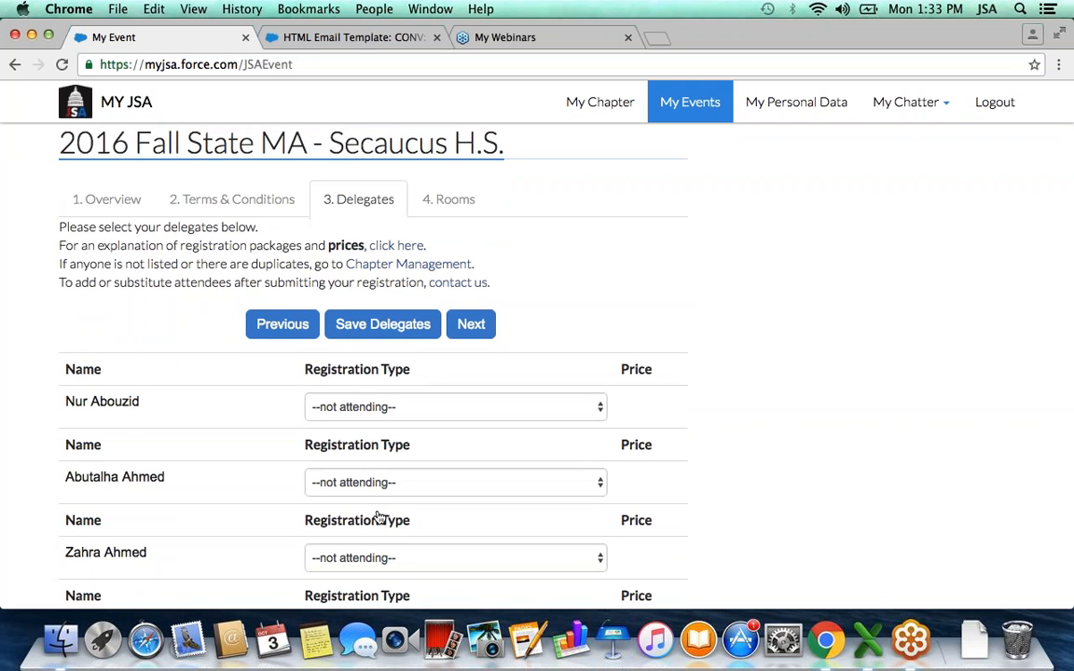
pyautogui.scroll(-4, 379, 516)
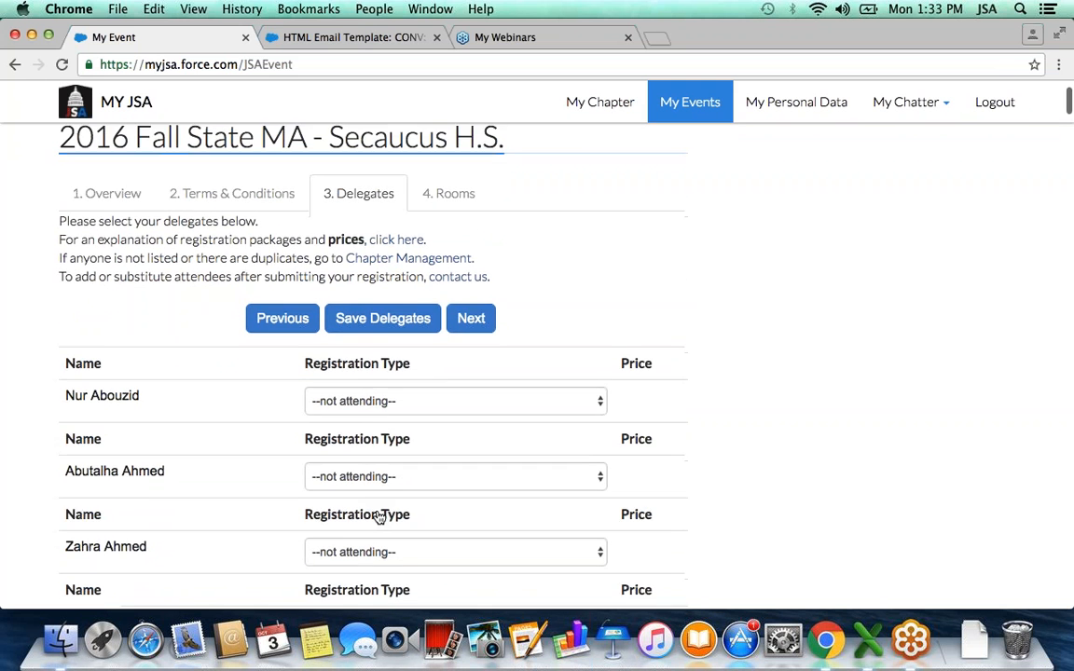
pyautogui.scroll(-5, 227, 443)
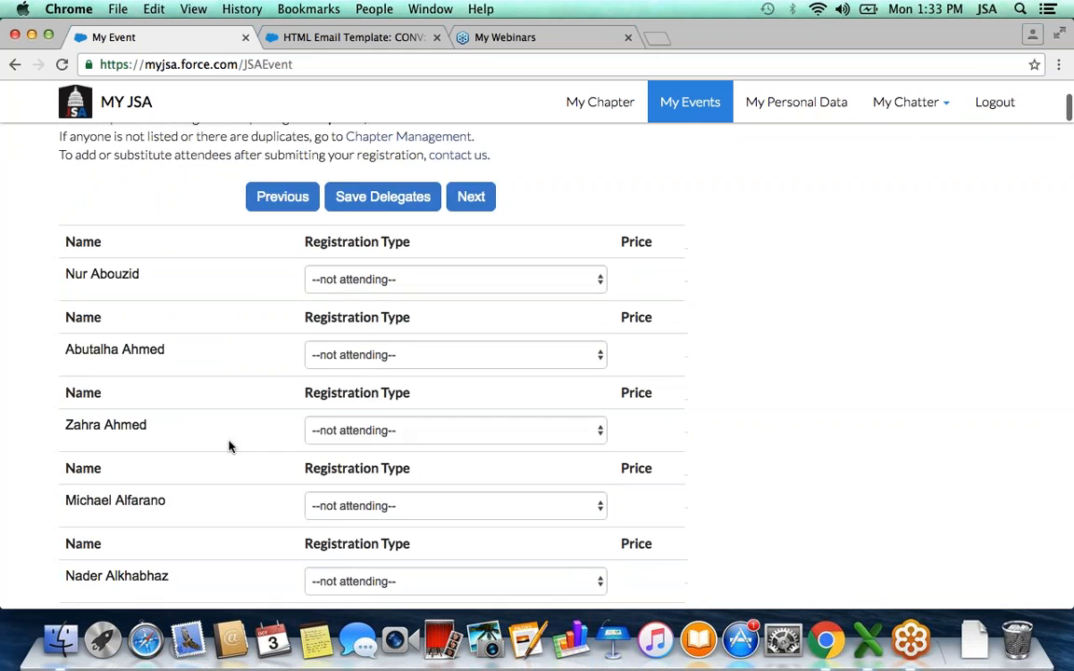
pyautogui.scroll(7, 227, 443)
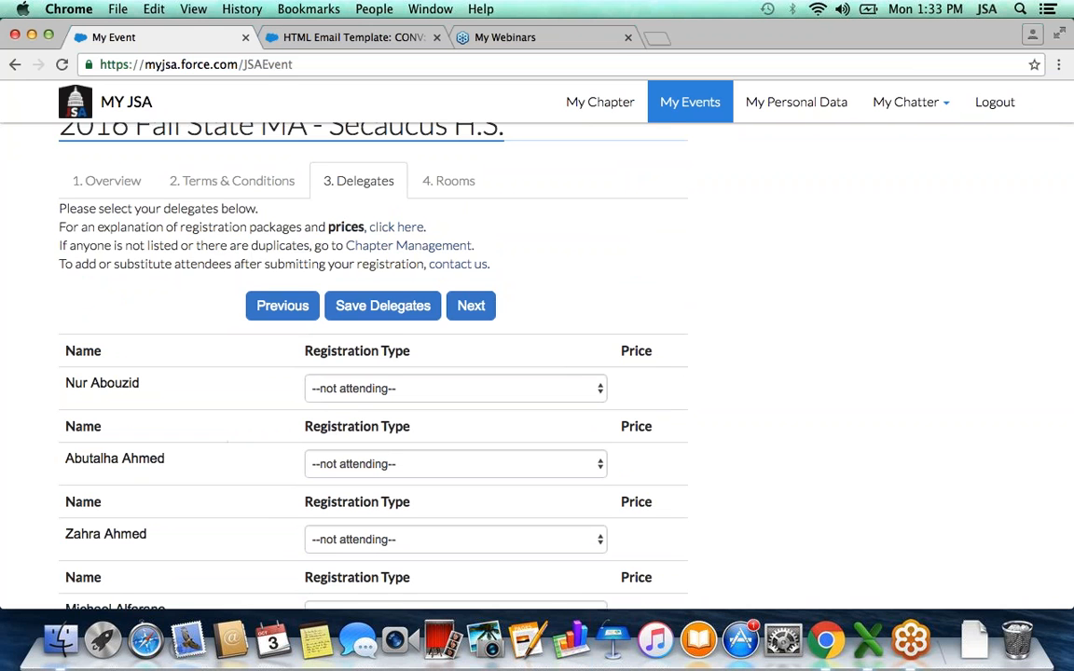
pyautogui.click(396, 227)
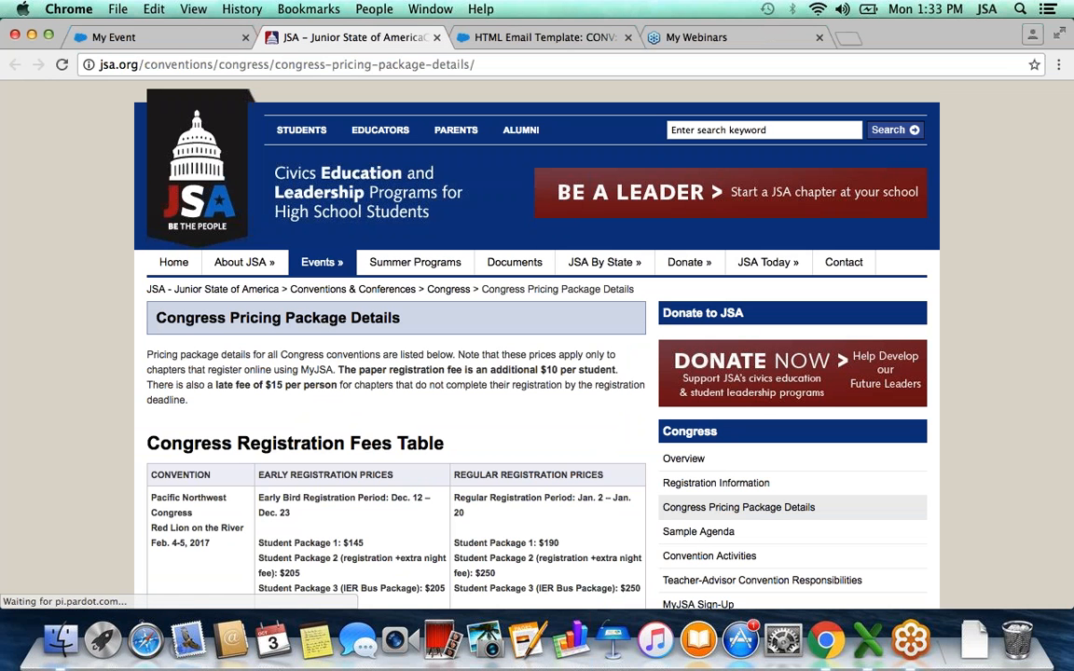
pyautogui.scroll(-10, 537, 345)
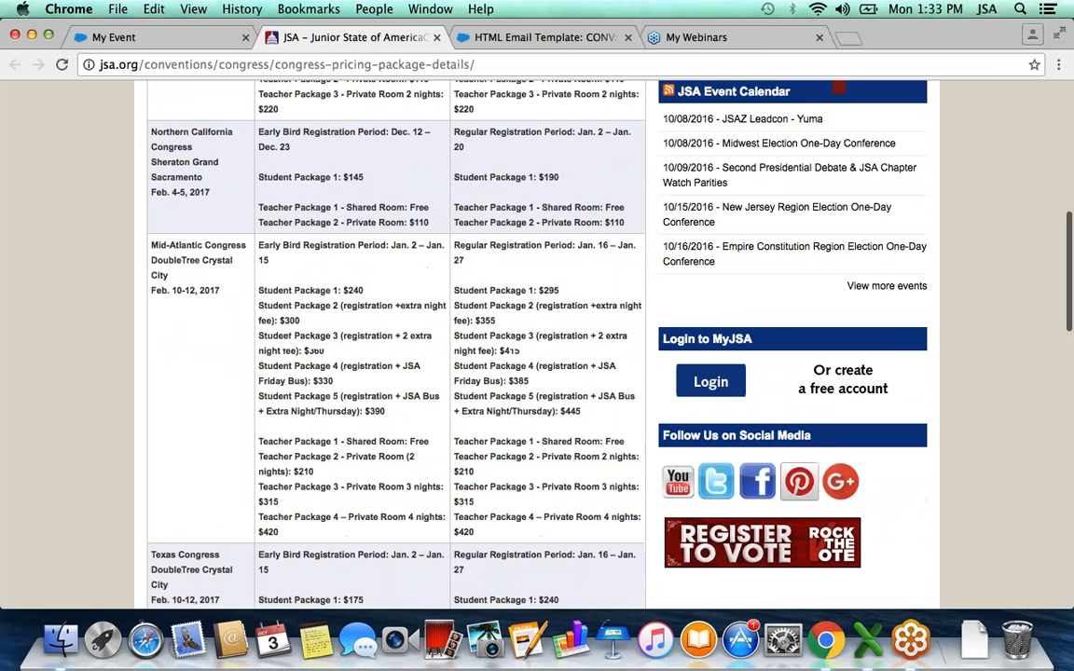
pyautogui.click(121, 38)
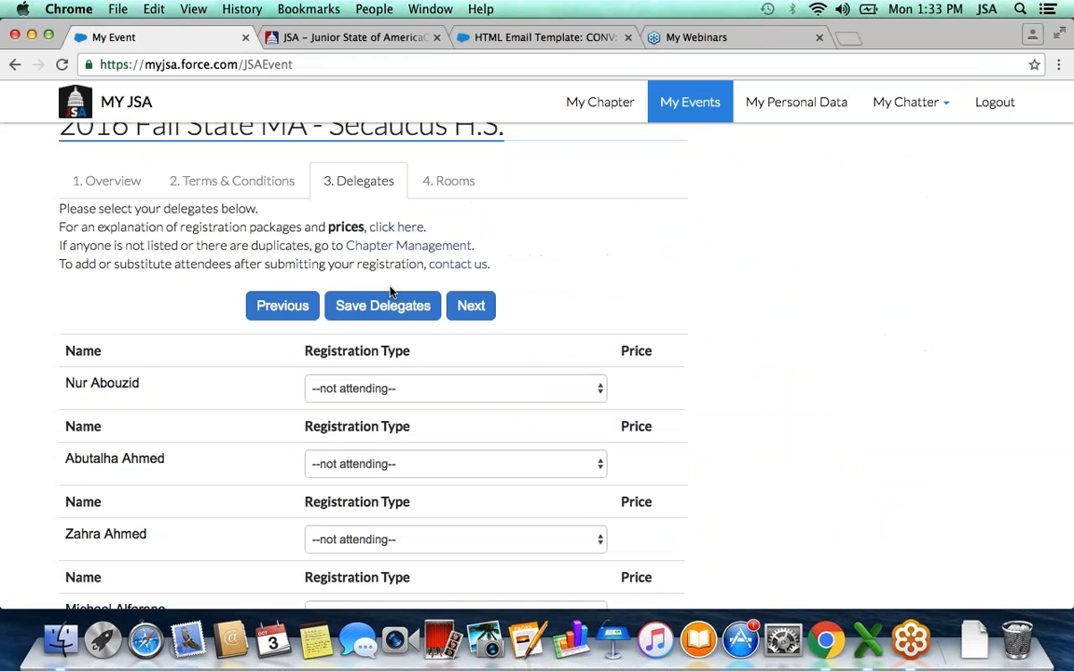
# Open Chapter Management from the delegates step and examine the chapter roster's roles, graduation years and member statuses.
pyautogui.scroll(-2, 410, 248)
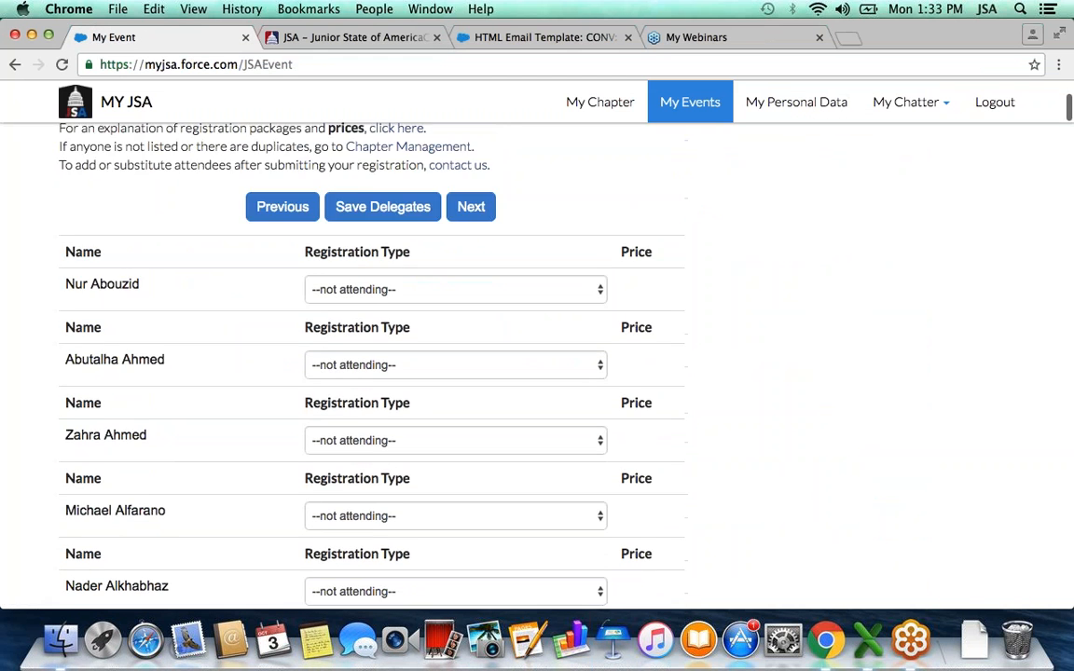
pyautogui.scroll(-4, 371, 363)
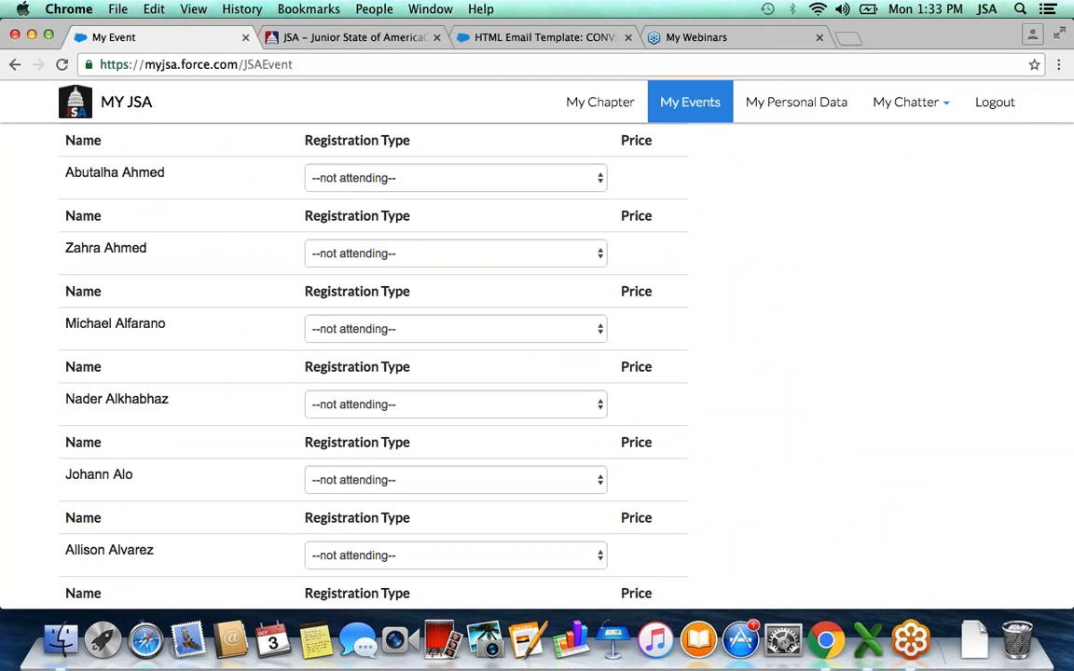
pyautogui.scroll(-3, 436, 275)
pyautogui.scroll(9, 437, 275)
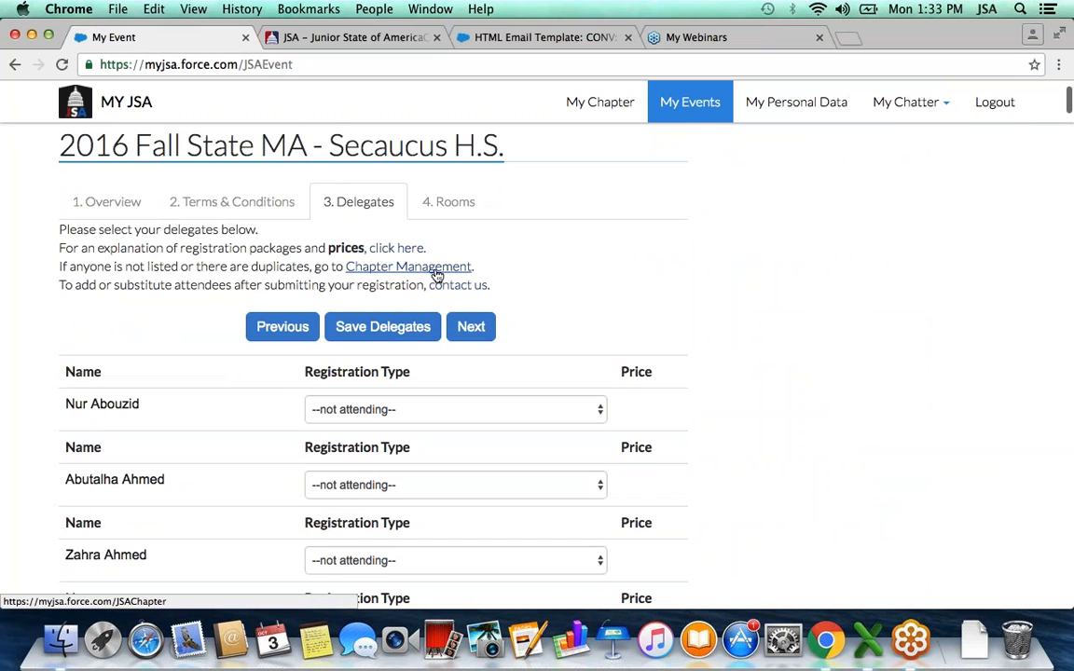
pyautogui.click(437, 270)
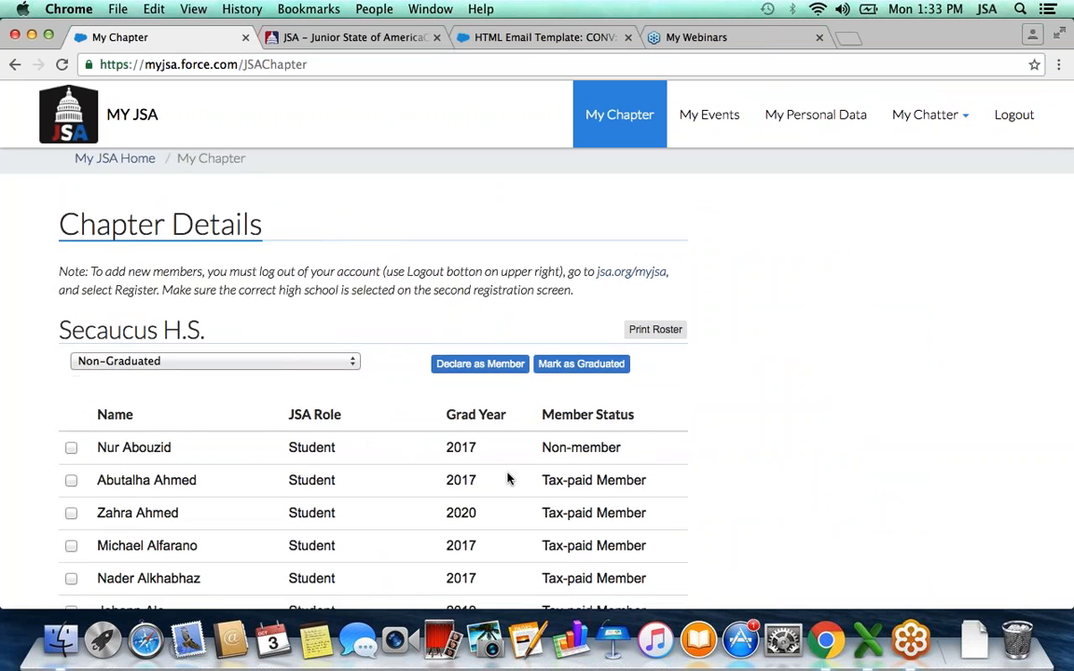
pyautogui.scroll(-5, 508, 478)
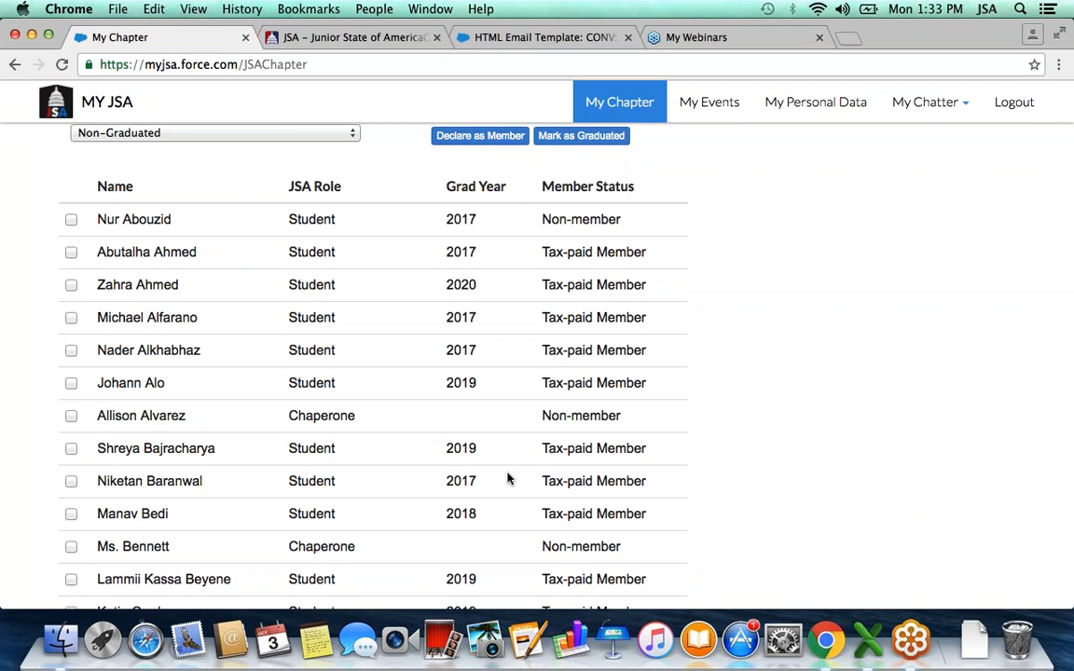
pyautogui.scroll(-4, 508, 478)
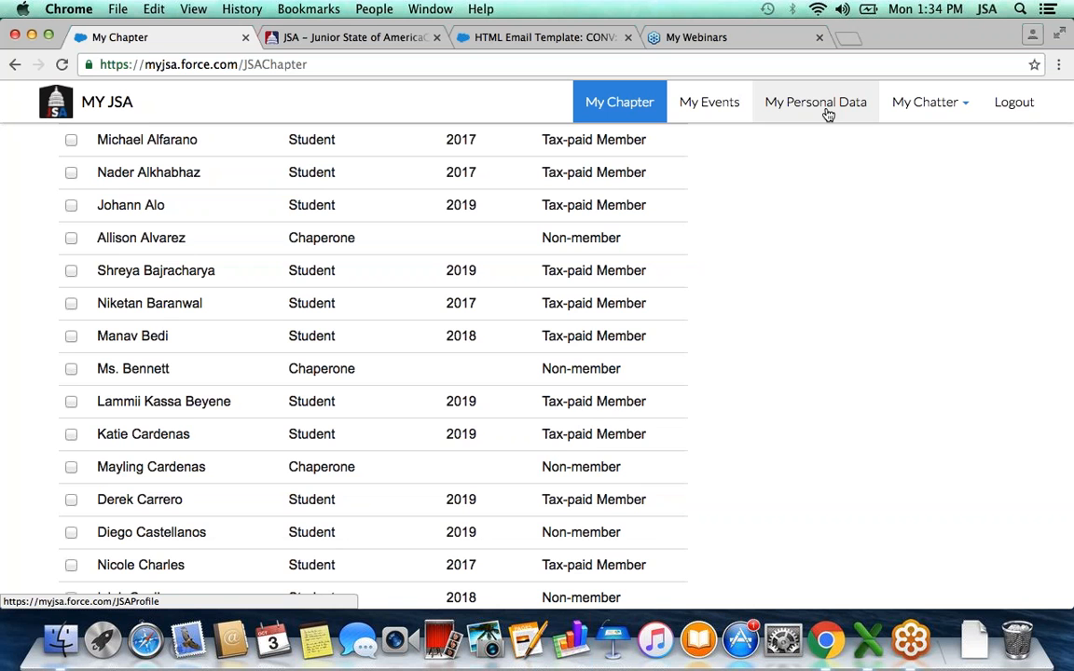
pyautogui.scroll(-5, 828, 114)
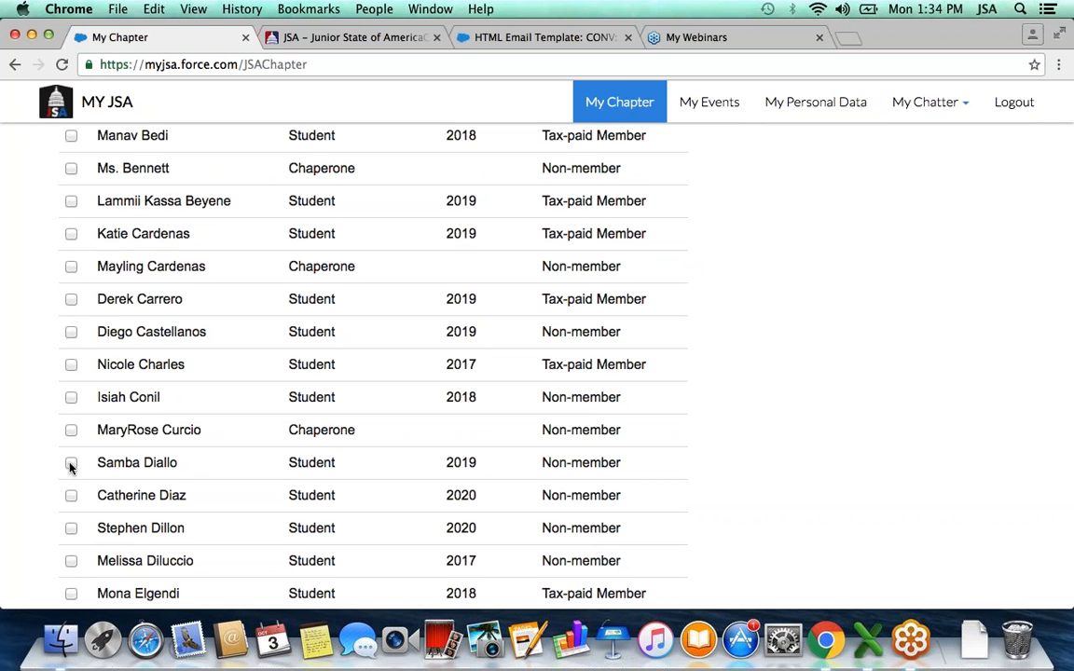
# Read the note on adding new members and review the non-graduated chapter roster for missing people, roles and member statuses.
pyautogui.scroll(12, 72, 433)
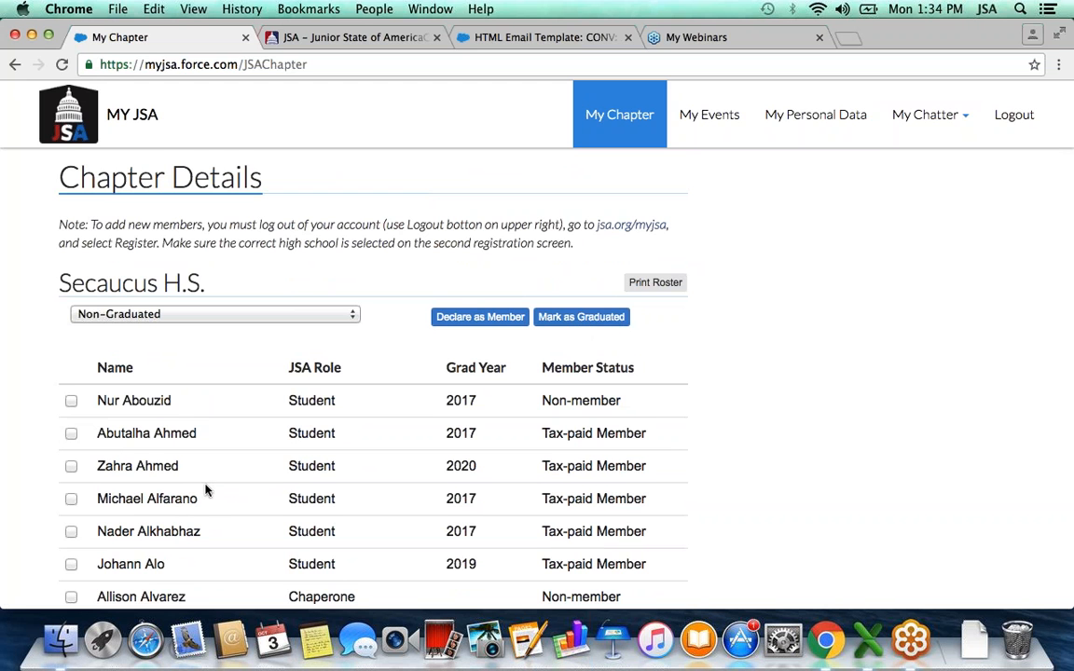
pyautogui.scroll(-2, 206, 490)
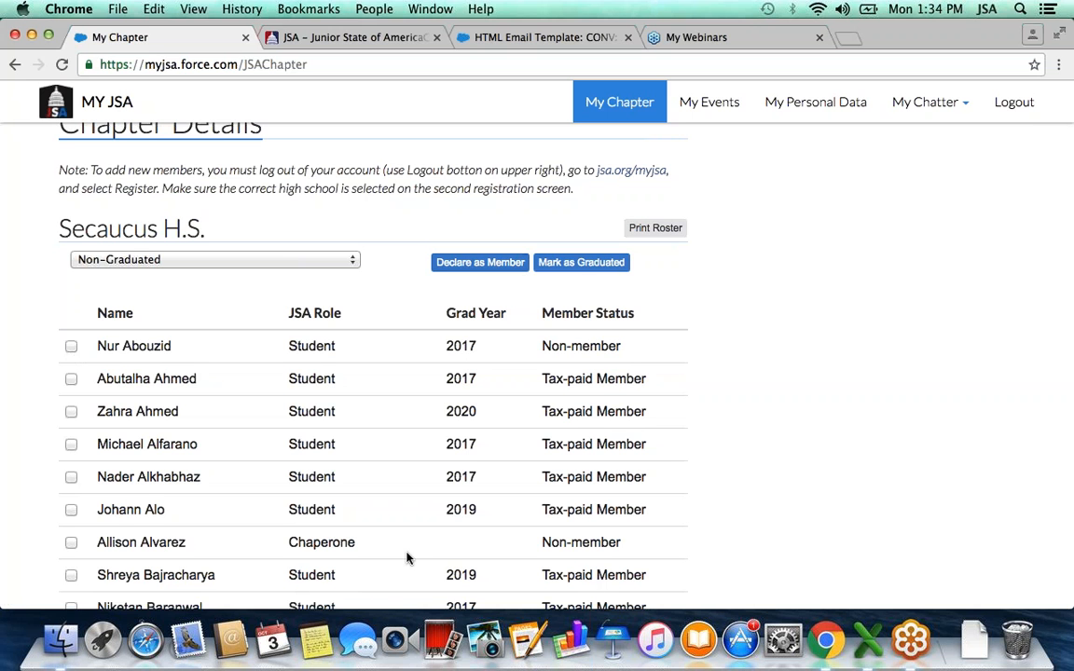
pyautogui.scroll(-5, 407, 556)
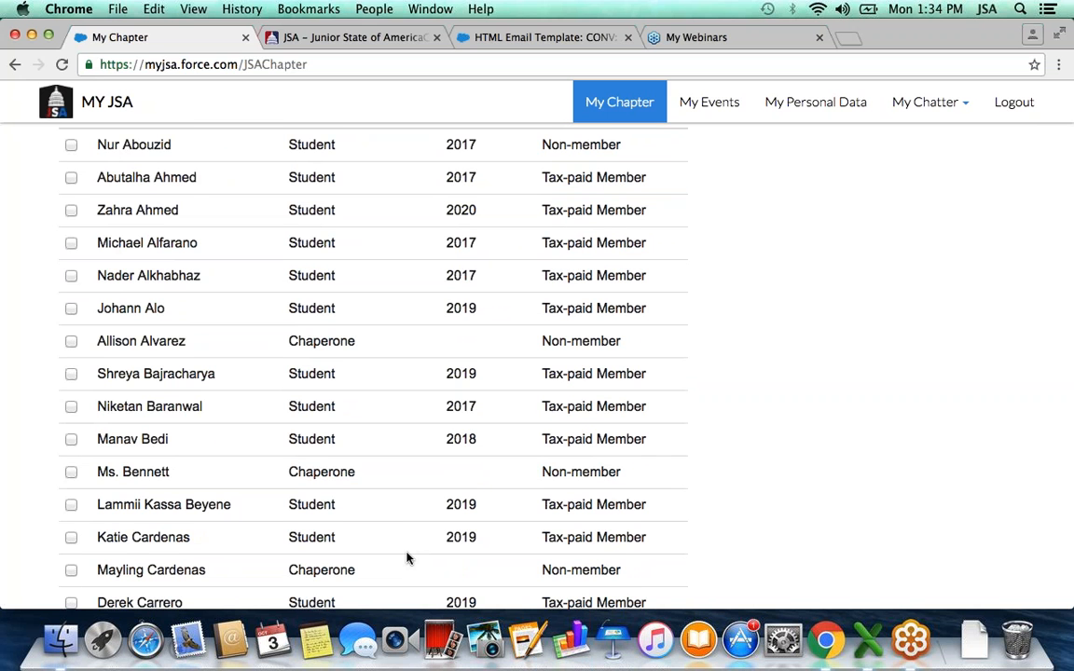
pyautogui.scroll(-7, 407, 558)
pyautogui.scroll(-3, 407, 558)
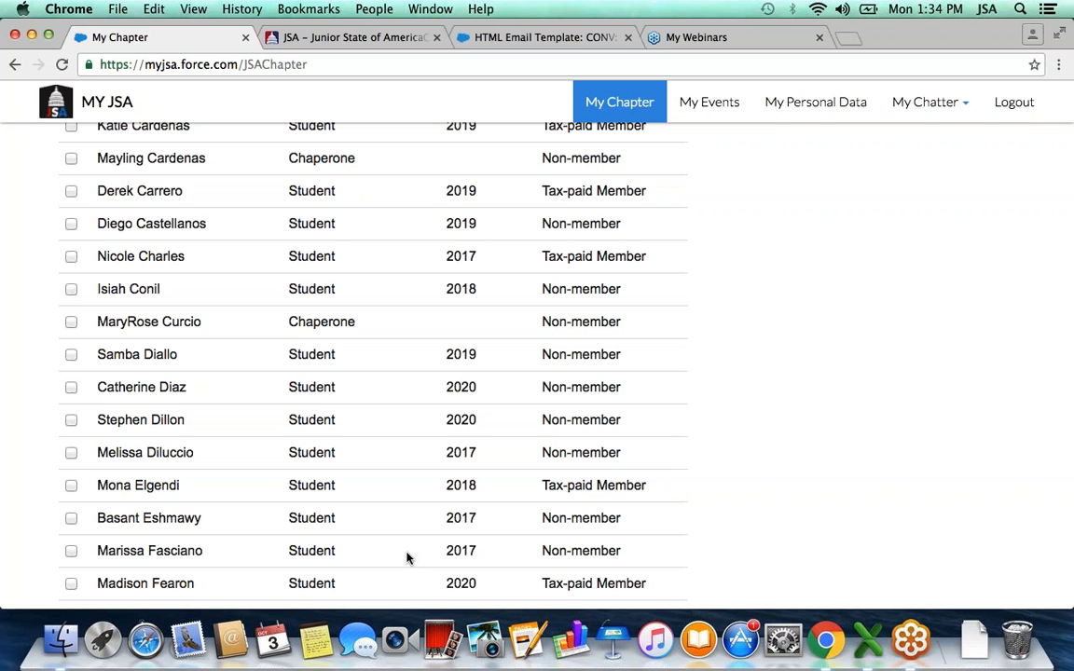
pyautogui.scroll(6, 407, 558)
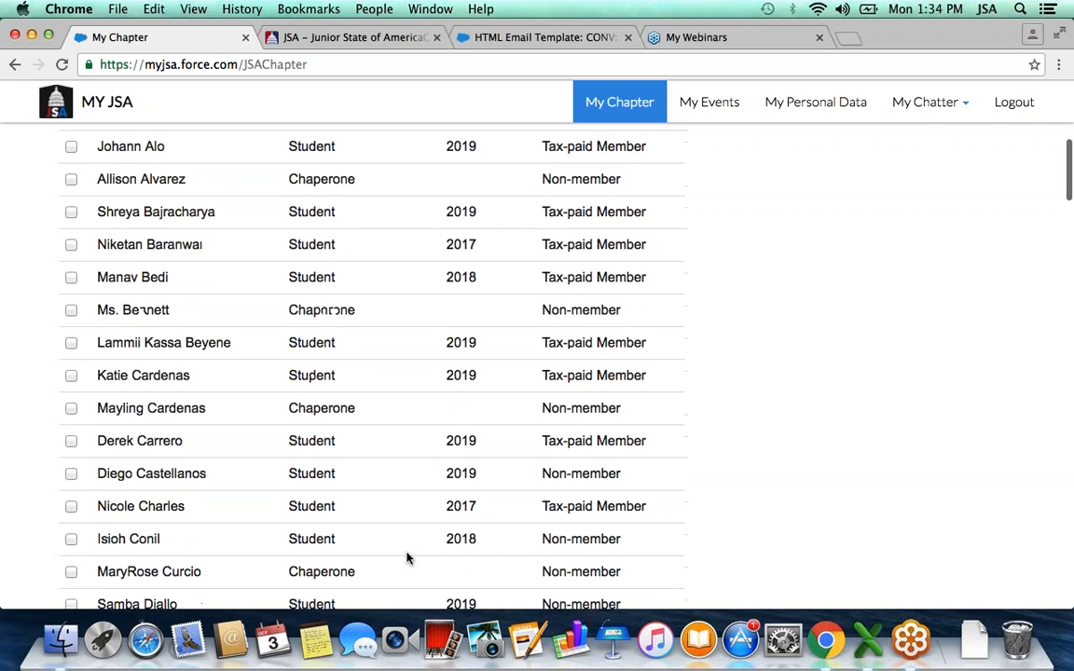
pyautogui.scroll(10, 408, 557)
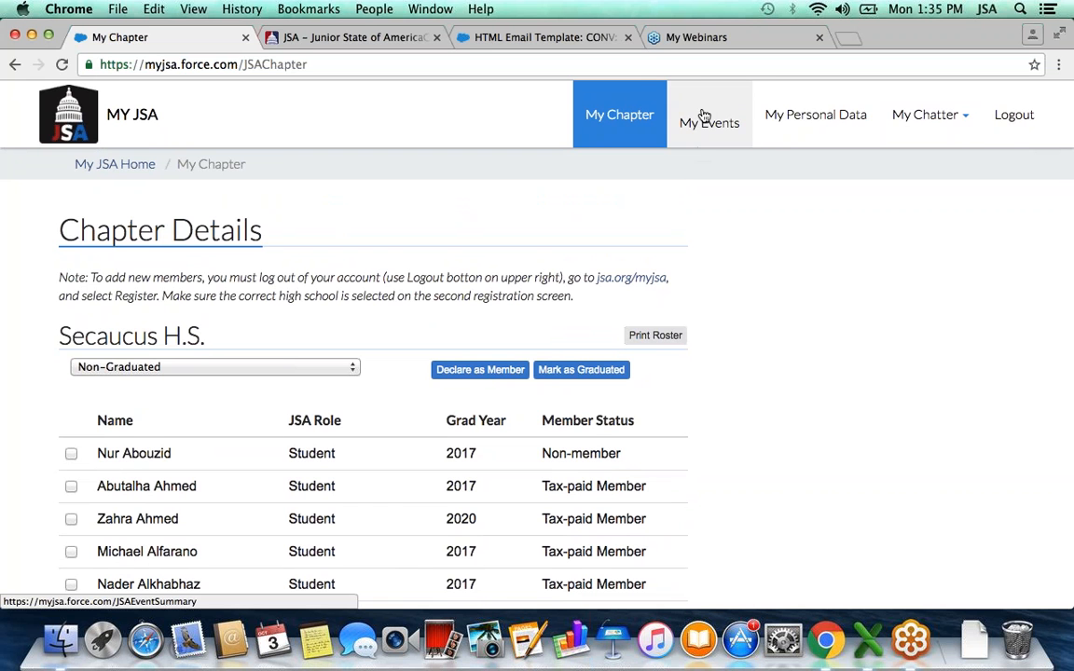
# Reopen the 2016 Fall State MA registration from the event summary and look over its delegate list.
pyautogui.click(702, 120)
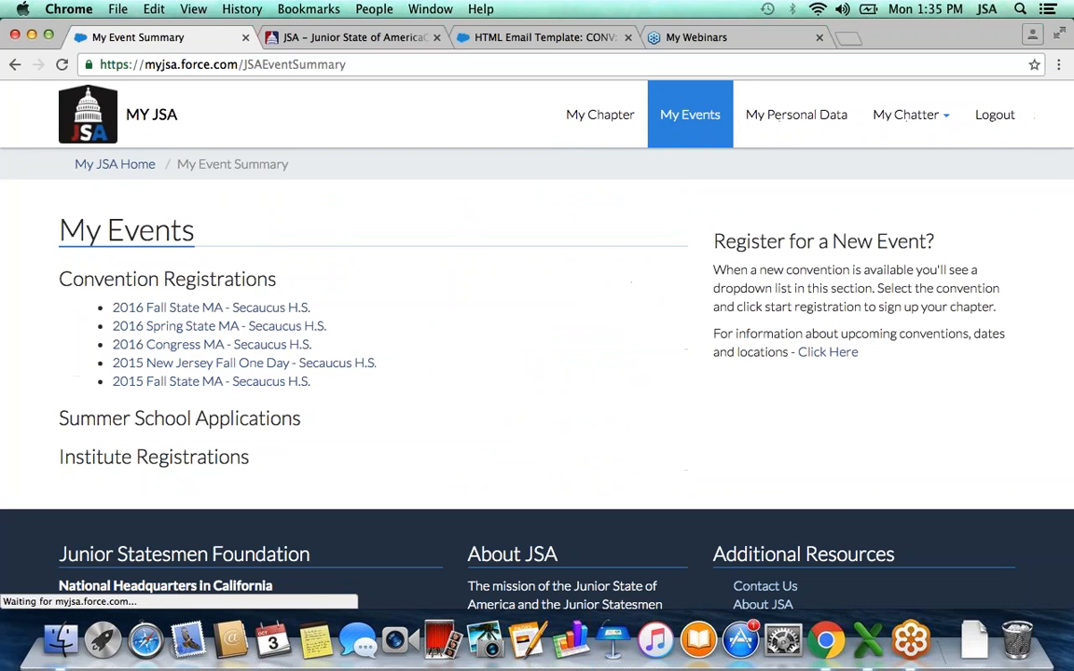
pyautogui.click(262, 308)
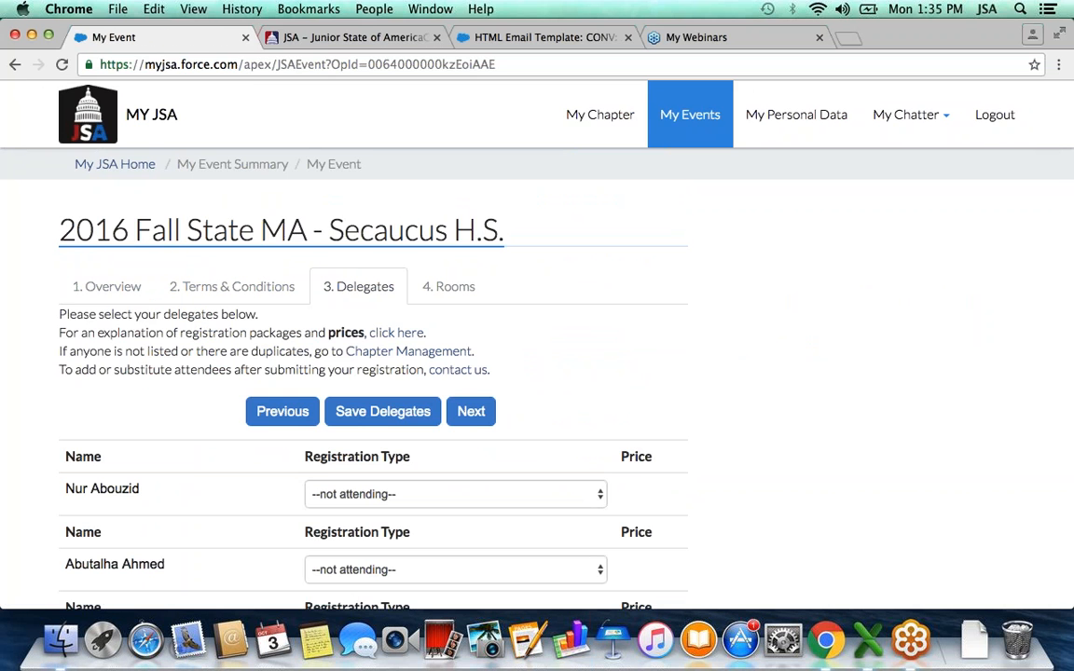
pyautogui.scroll(-7, 373, 373)
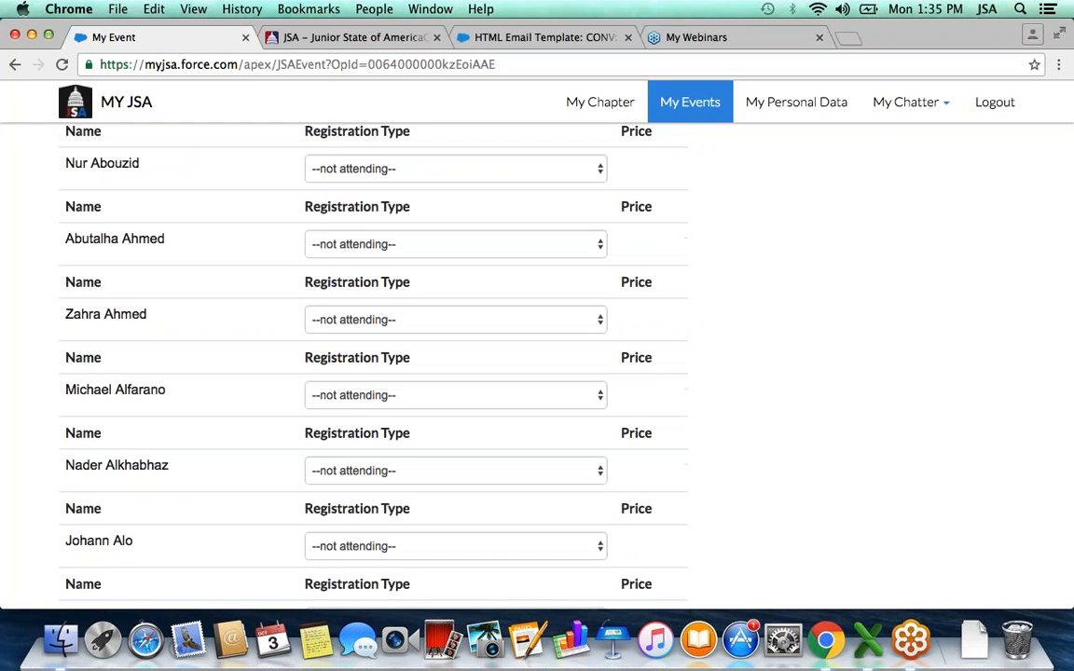
pyautogui.scroll(3, 373, 373)
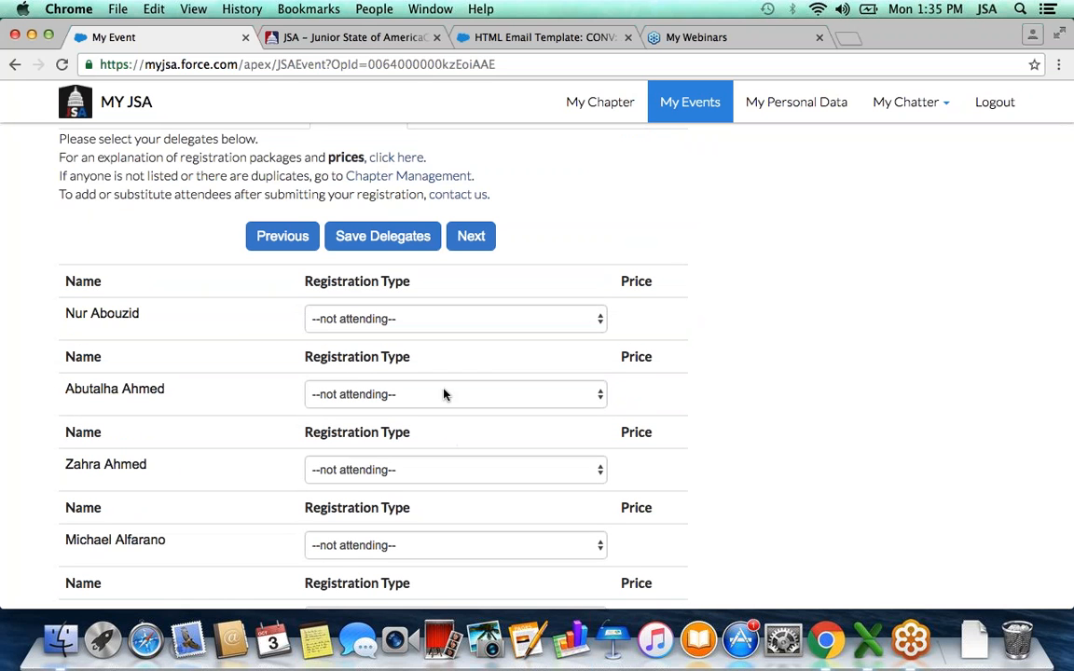
# Register the third and fourth people on the delegate list with Fall State - Student Package 1.
pyautogui.click(437, 469)
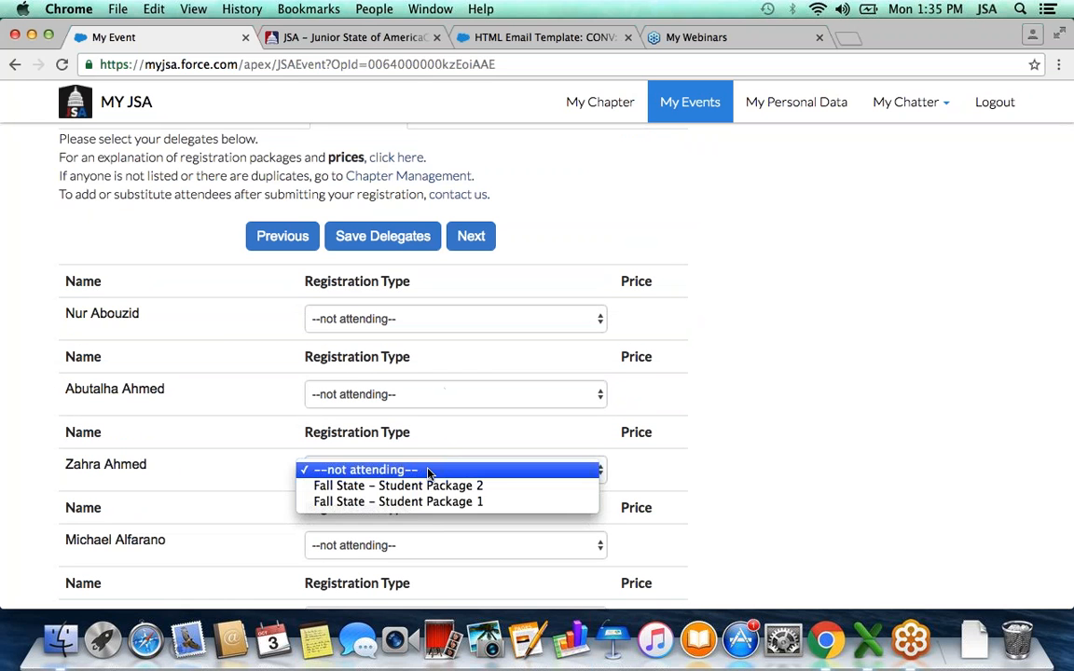
pyautogui.click(537, 504)
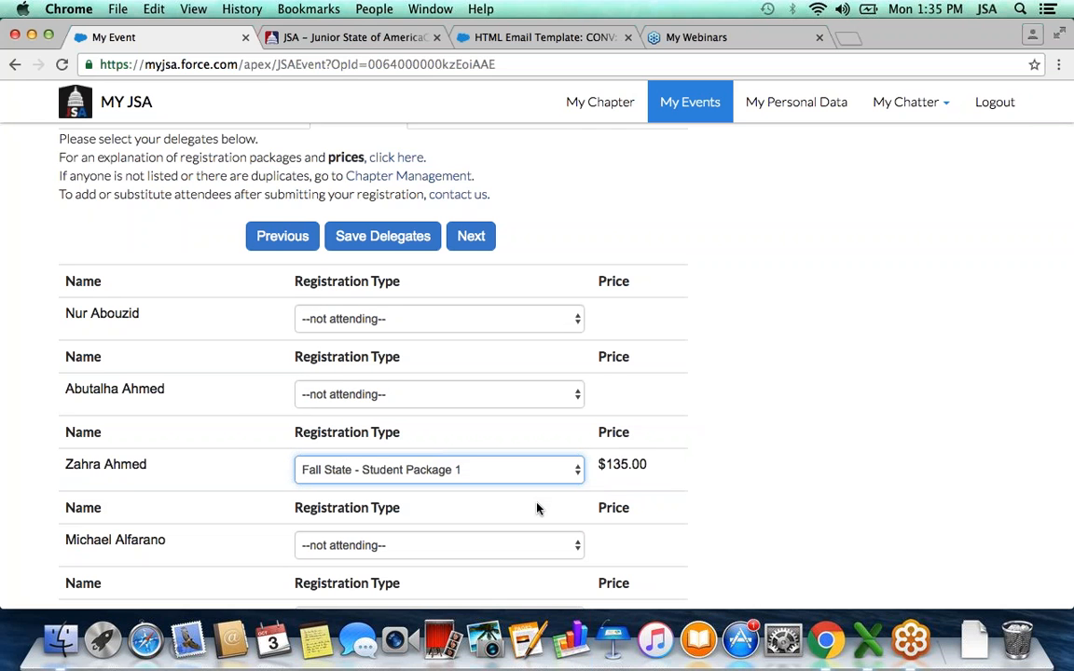
pyautogui.scroll(-3, 537, 508)
pyautogui.click(453, 428)
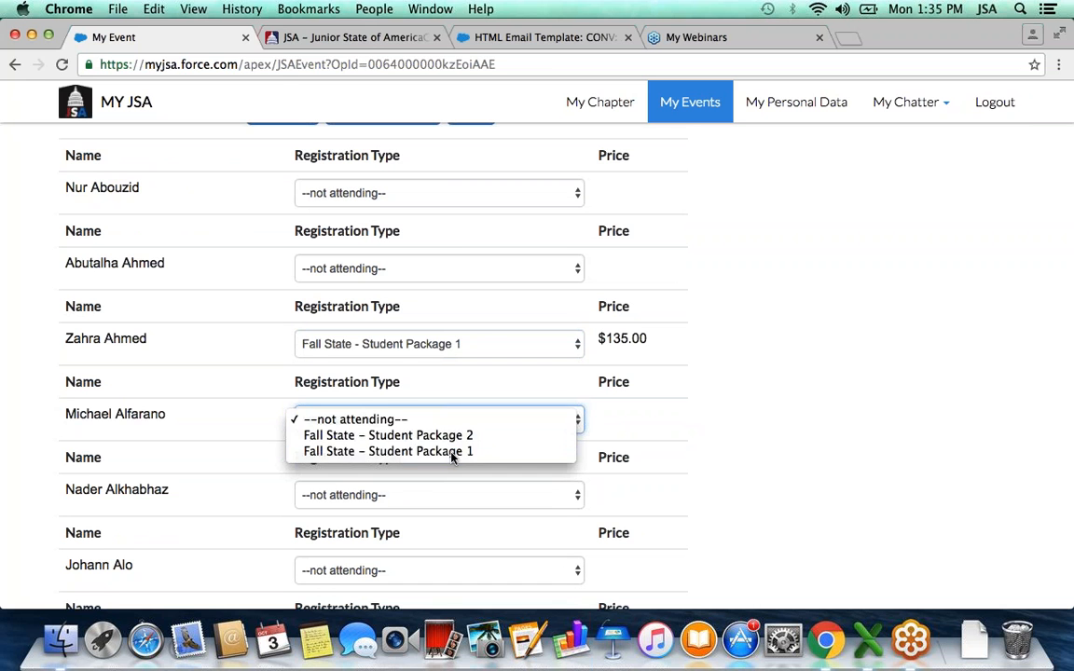
pyautogui.click(453, 452)
# Assign Fall State - Student Package 1 to the sixth and eighth people on the delegate list.
pyautogui.scroll(-2, 453, 457)
pyautogui.click(453, 459)
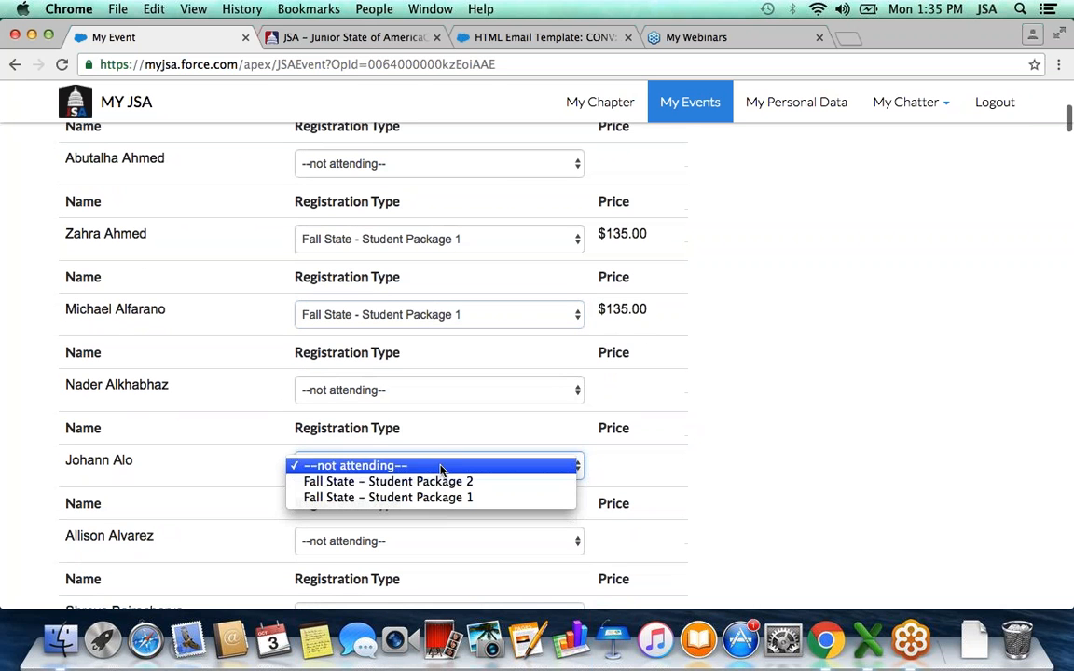
pyautogui.click(444, 498)
pyautogui.scroll(-2, 441, 506)
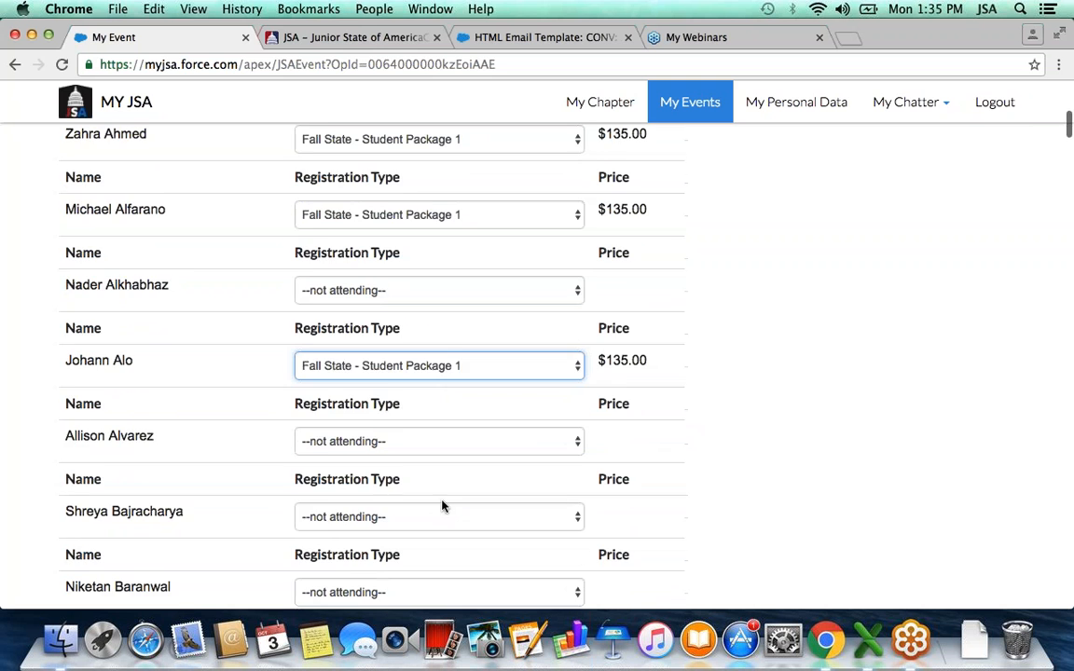
pyautogui.scroll(-1, 422, 536)
pyautogui.click(410, 487)
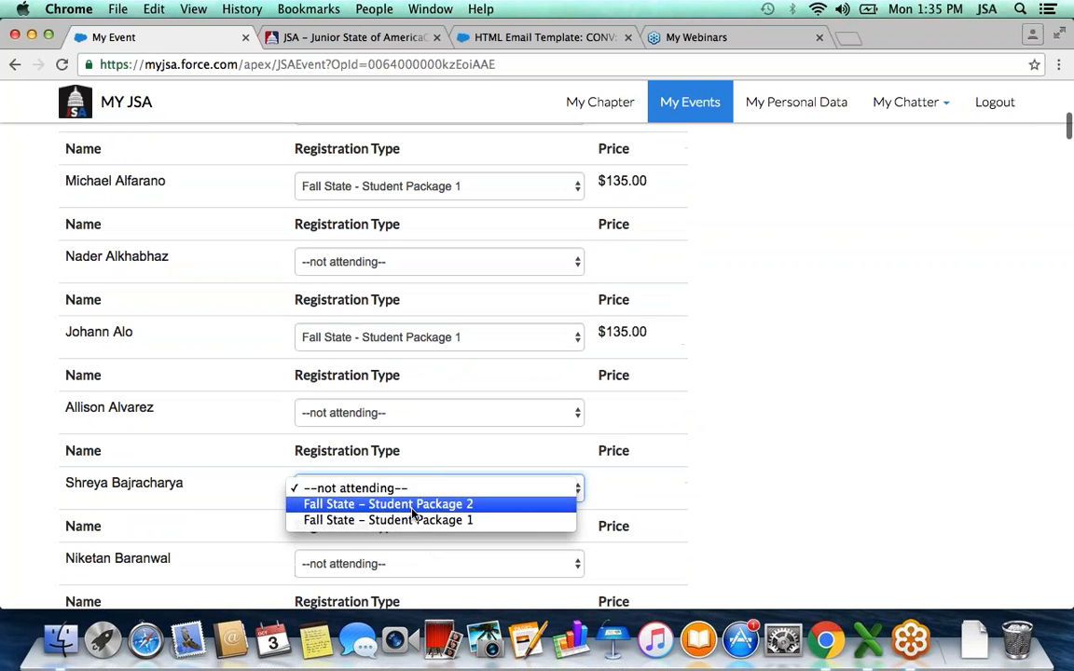
pyautogui.click(419, 517)
# Assign Fall State - Teacher Package 1 to the chaperone in the eleventh row of the delegate list.
pyautogui.scroll(-3, 416, 517)
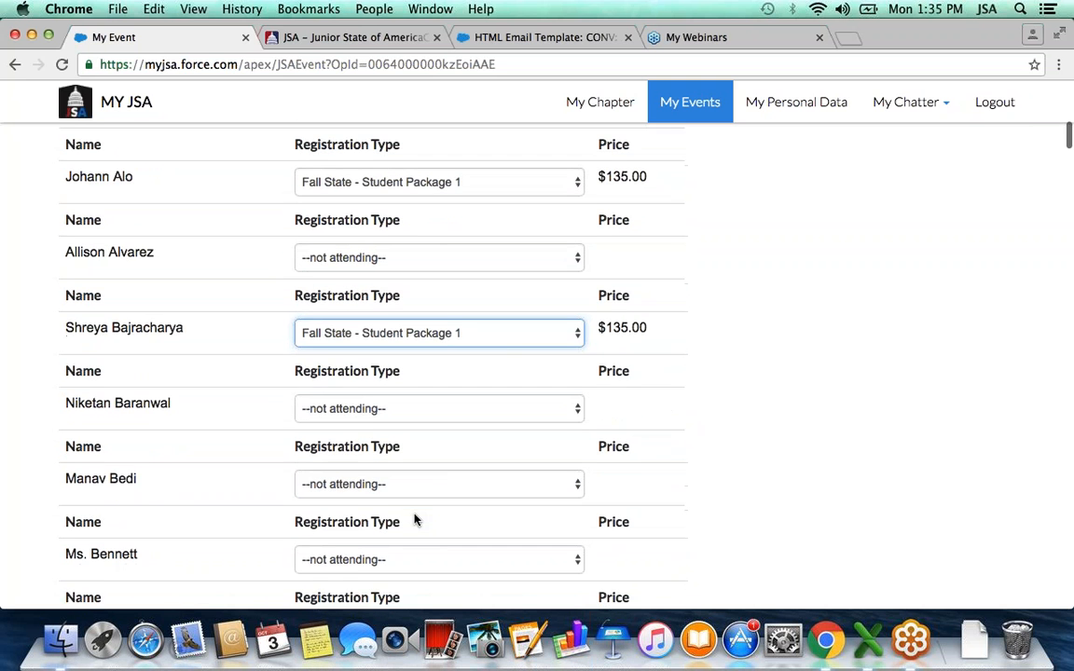
pyautogui.scroll(-3, 414, 517)
pyautogui.click(401, 432)
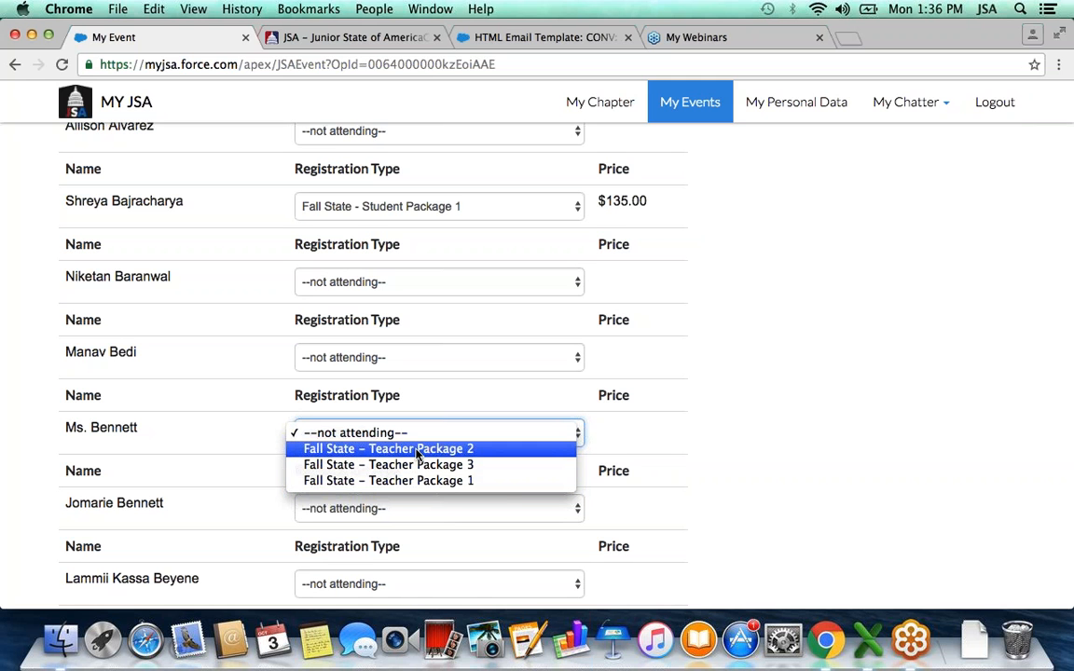
pyautogui.click(494, 481)
# Assign Fall State - Student Package 1 to the fourteenth and sixteenth people, leaving the chaperone between them as not attending.
pyautogui.scroll(-3, 495, 484)
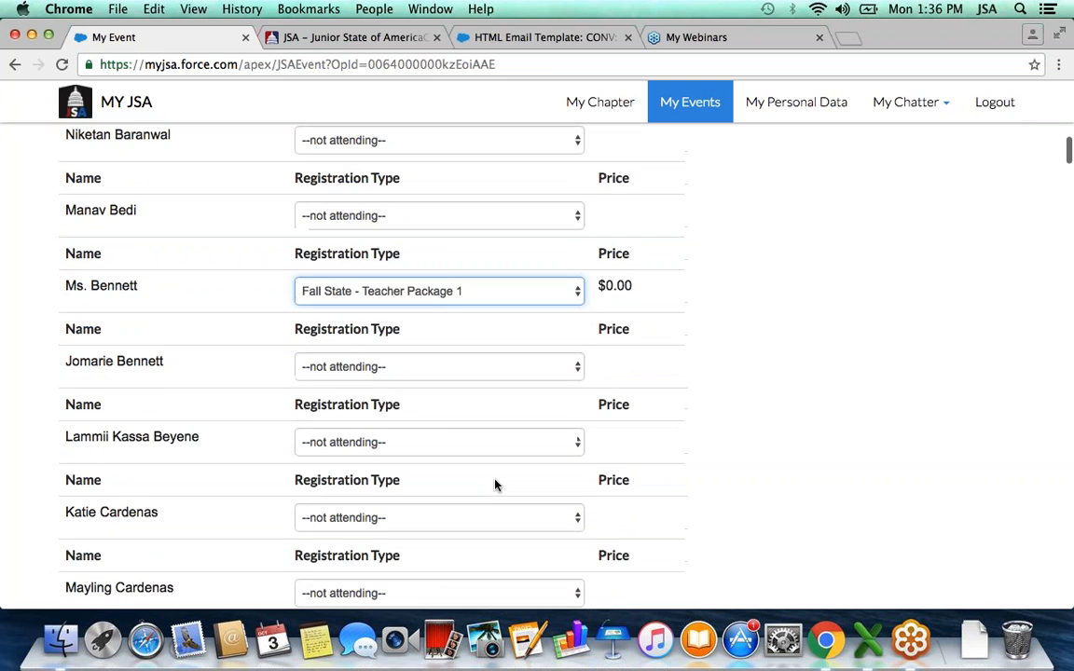
pyautogui.click(448, 515)
pyautogui.click(461, 547)
pyautogui.scroll(-3, 456, 554)
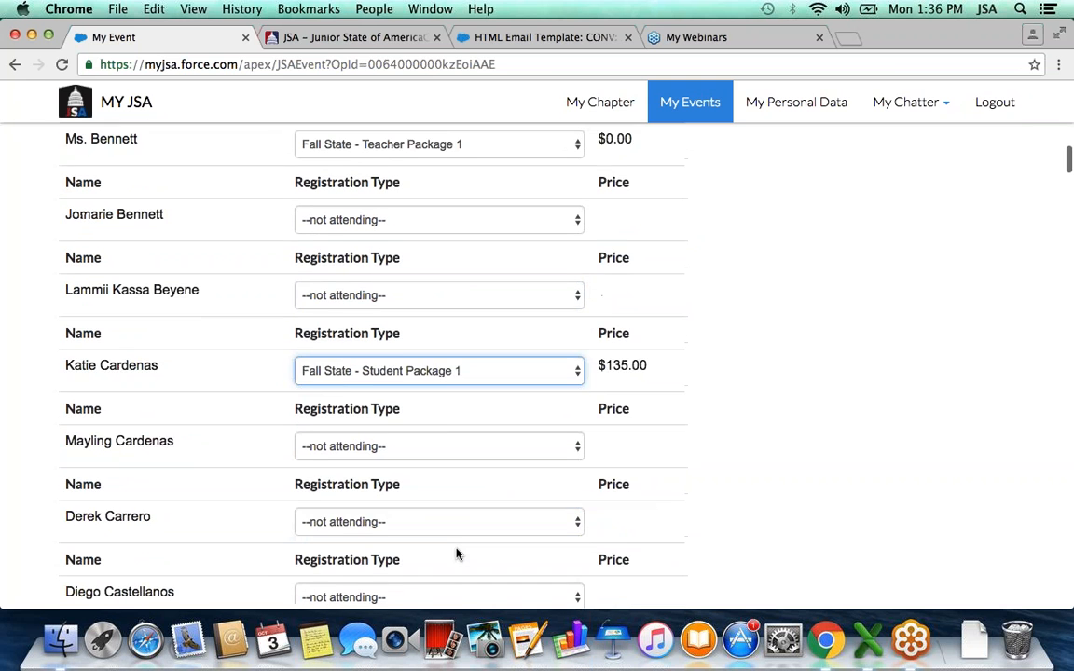
pyautogui.click(438, 419)
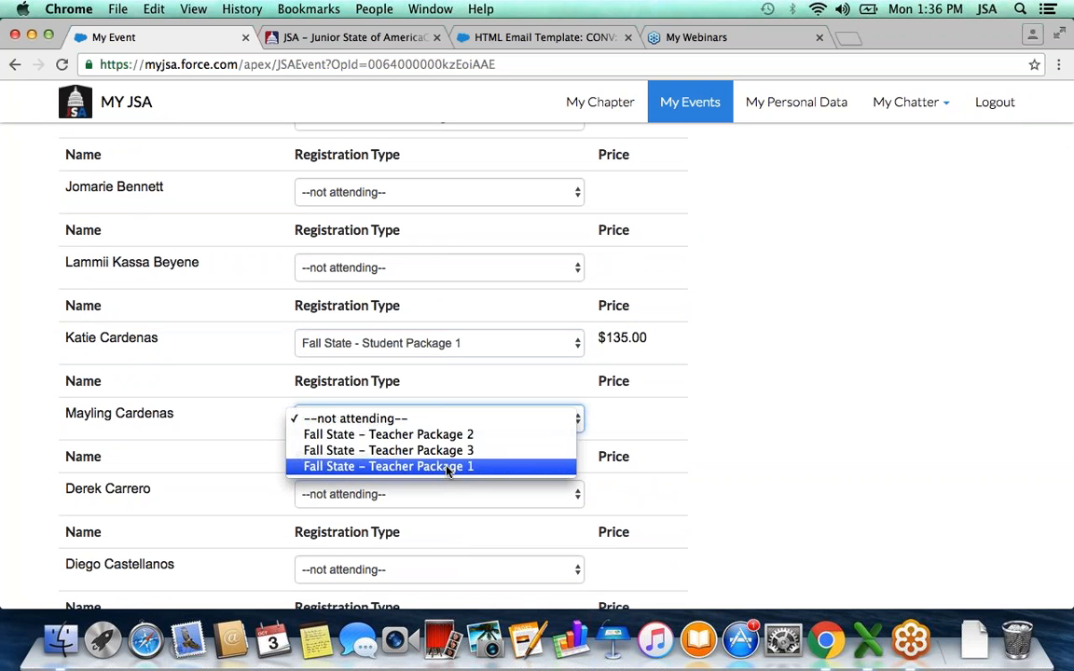
pyautogui.click(440, 491)
pyautogui.click(405, 502)
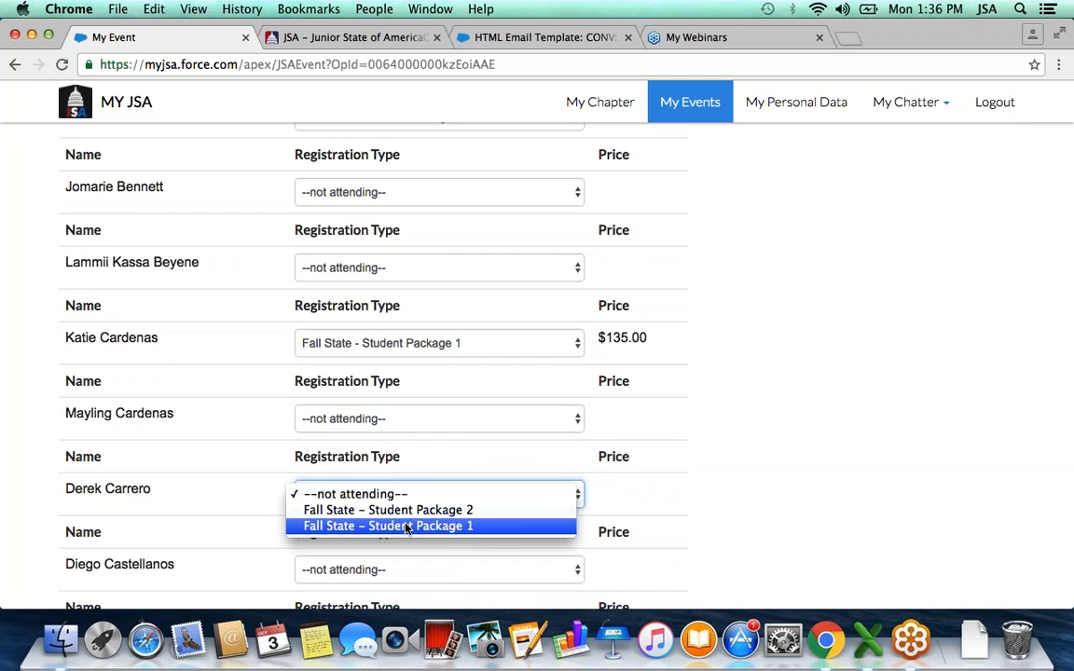
pyautogui.click(406, 526)
# Assign Fall State - Teacher Package 2 to the chaperone among the surnames beginning with G.
pyautogui.scroll(-10, 406, 529)
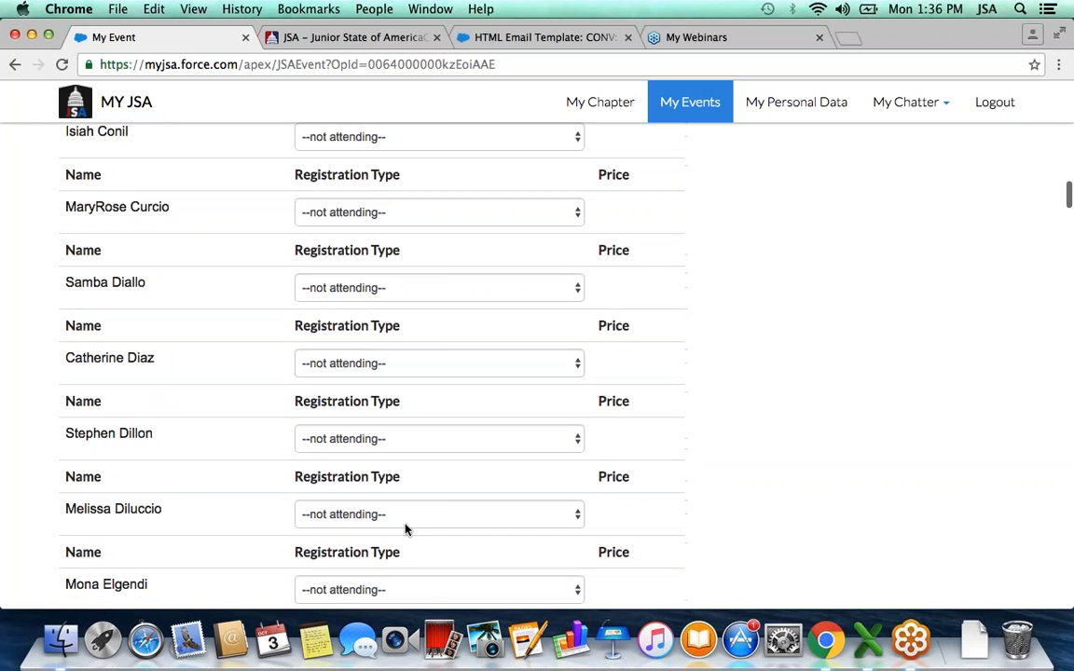
pyautogui.scroll(-7, 406, 530)
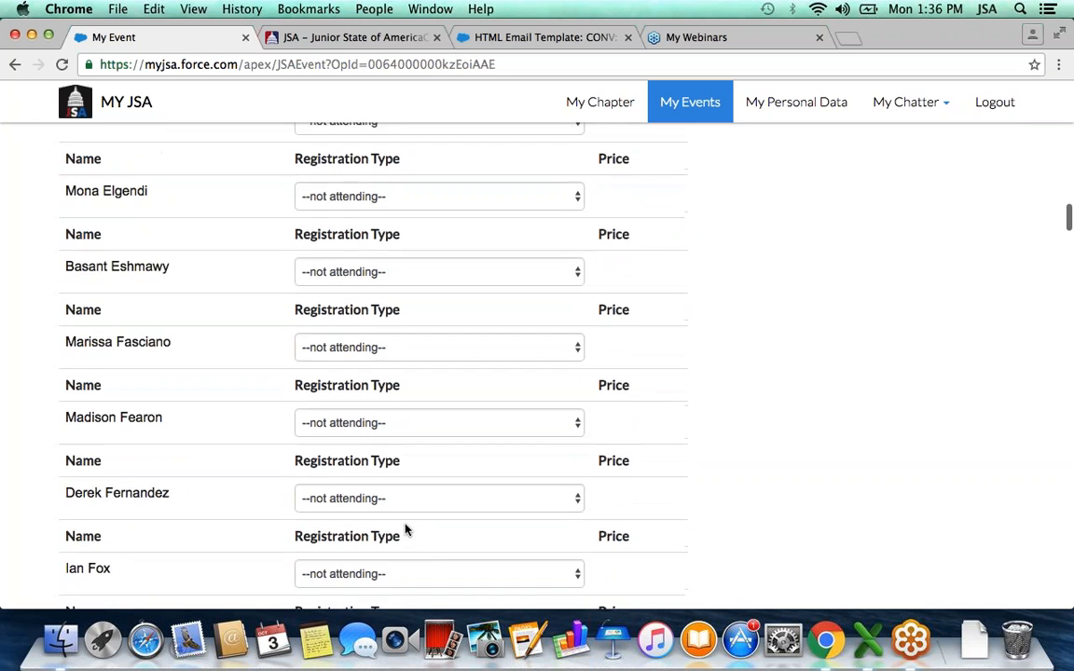
pyautogui.scroll(-7, 405, 529)
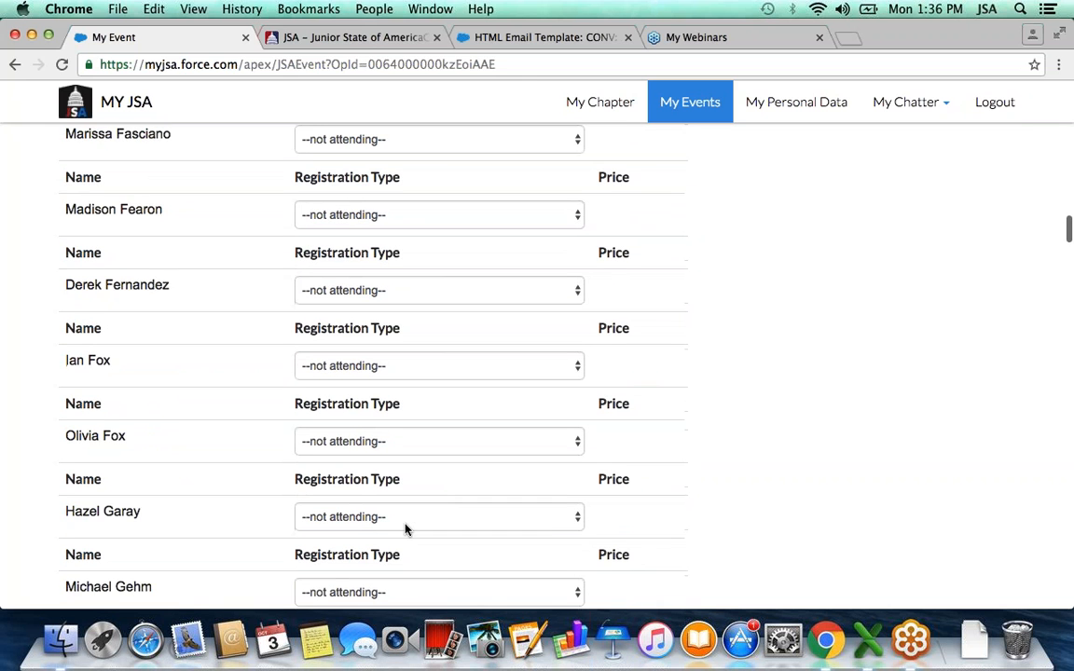
pyautogui.scroll(-1, 406, 529)
pyautogui.click(427, 377)
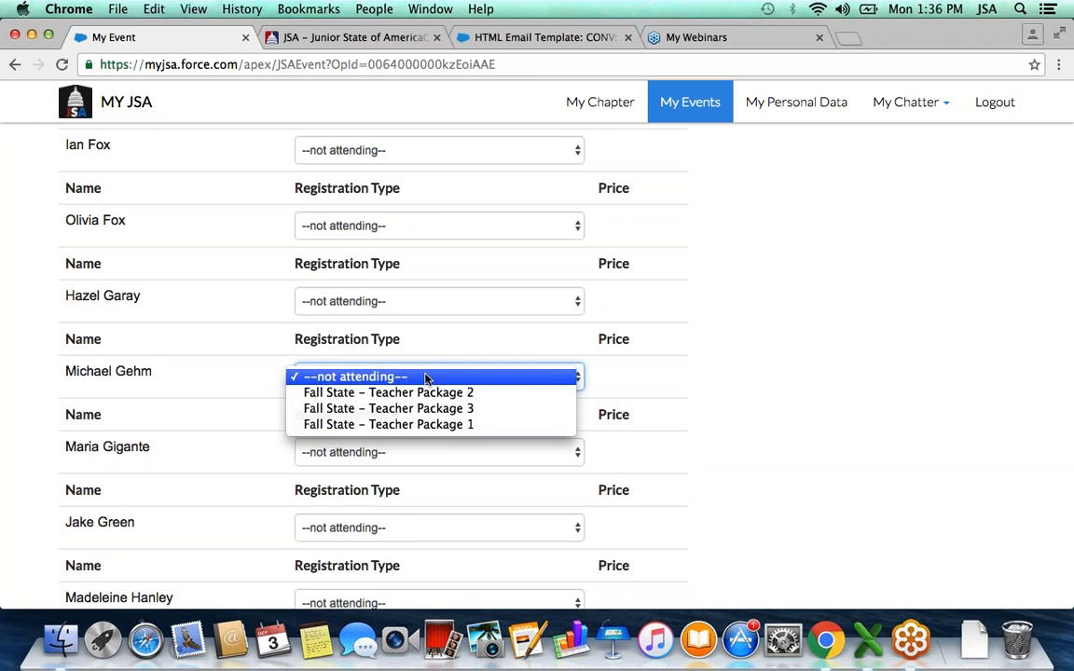
pyautogui.click(429, 393)
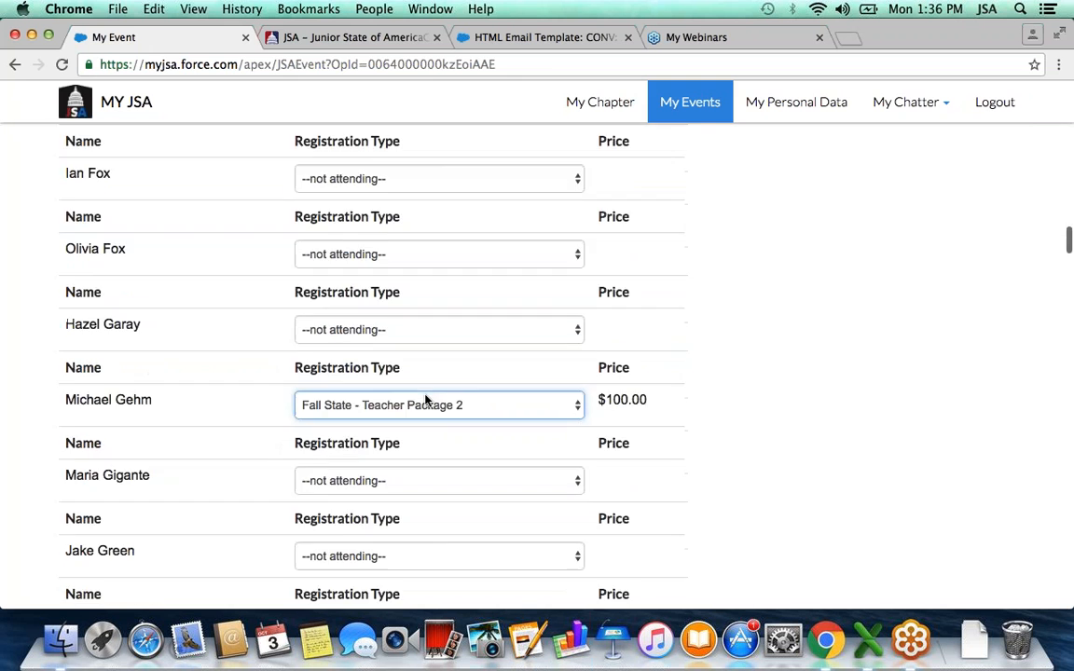
# Save the delegate selections for the convention registration.
pyautogui.scroll(11, 425, 401)
pyautogui.scroll(20, 425, 400)
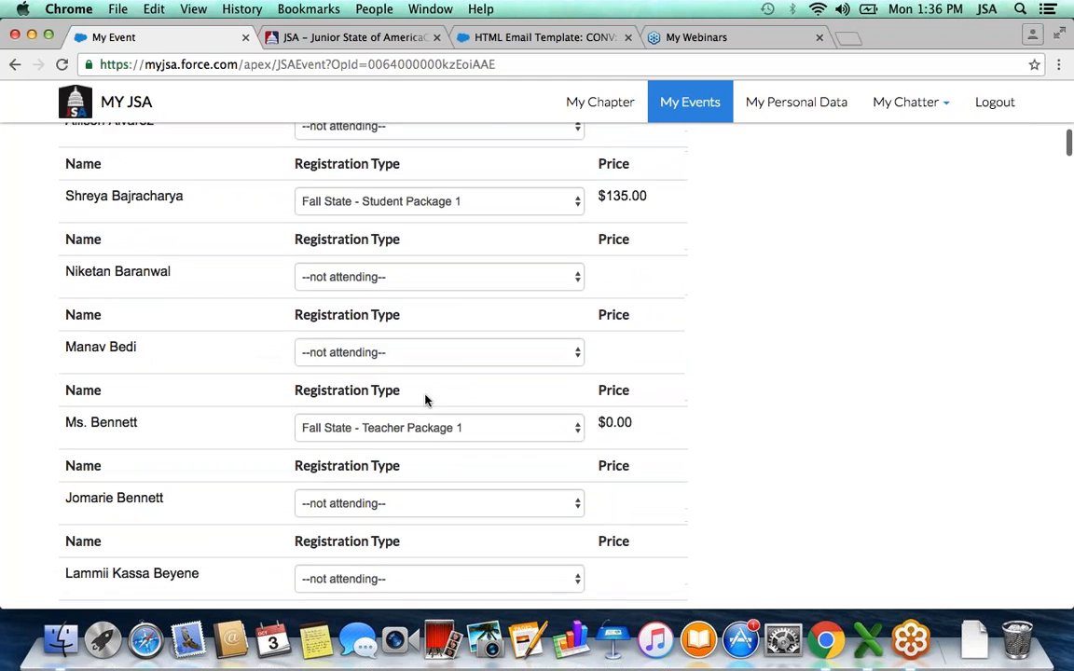
pyautogui.scroll(5, 425, 400)
pyautogui.click(382, 340)
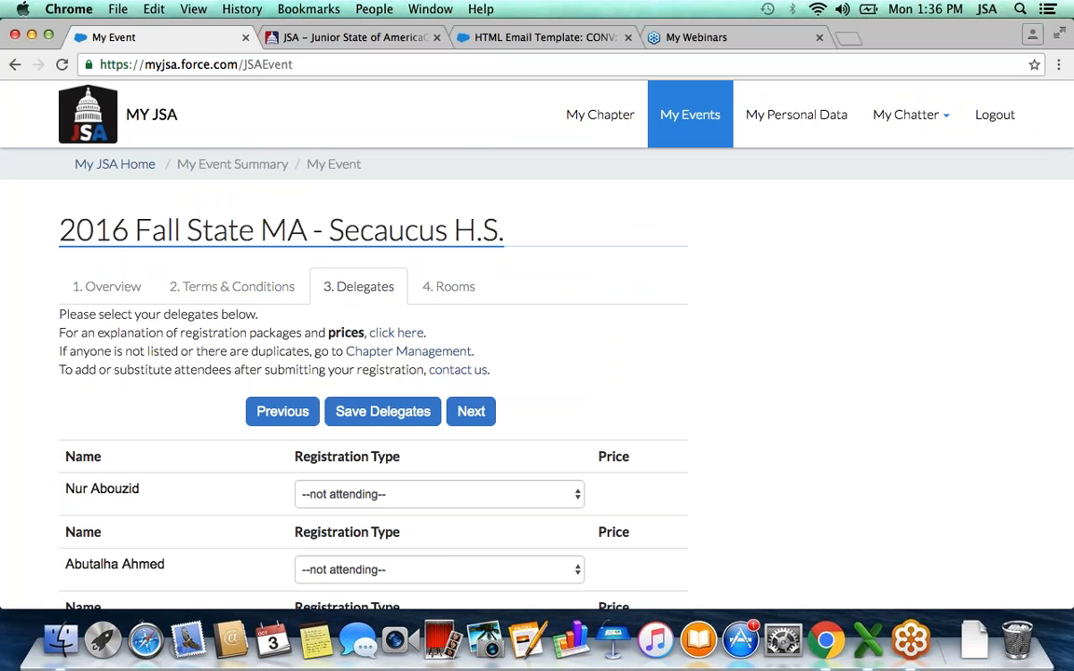
# Check the saved package assignments on the delegate list and continue to the Rooms step.
pyautogui.scroll(-10, 536, 373)
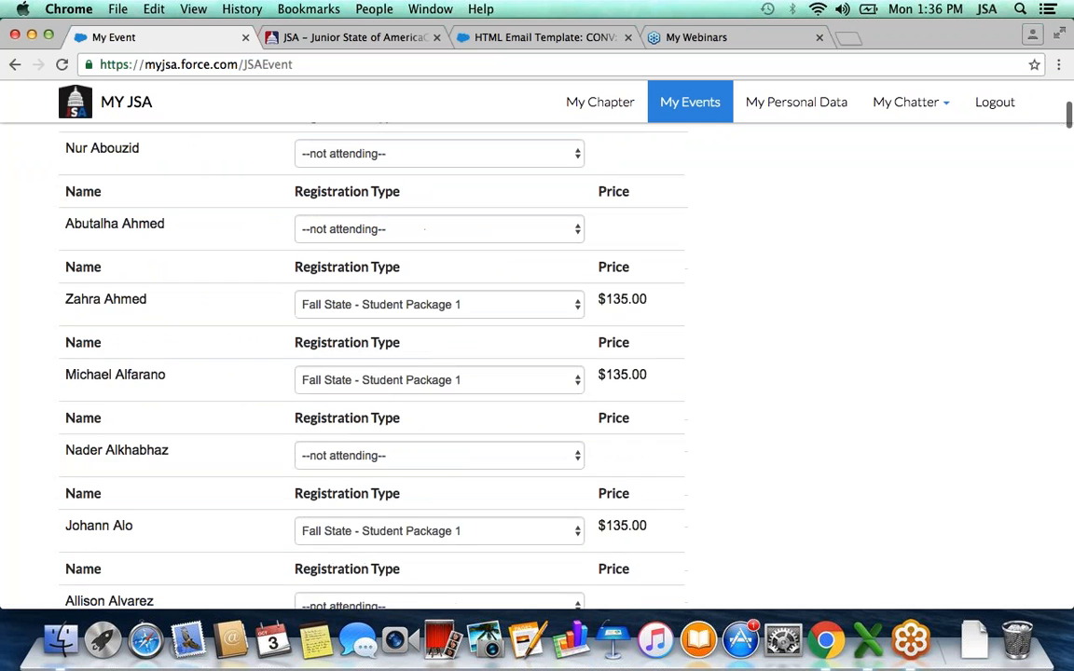
pyautogui.scroll(5, 537, 373)
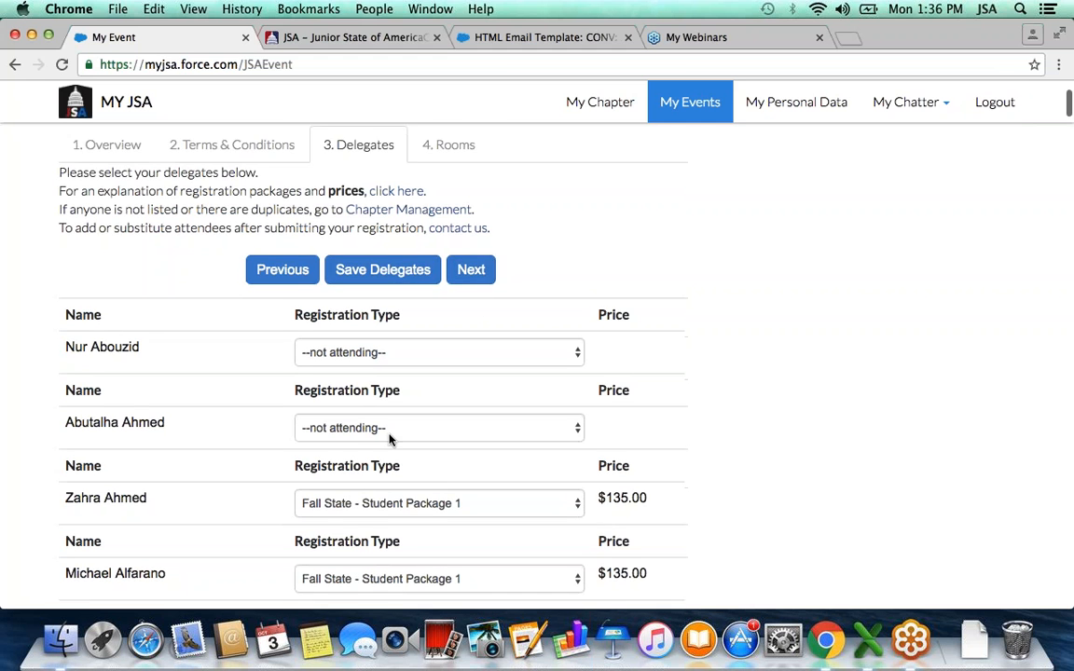
pyautogui.scroll(-3, 390, 439)
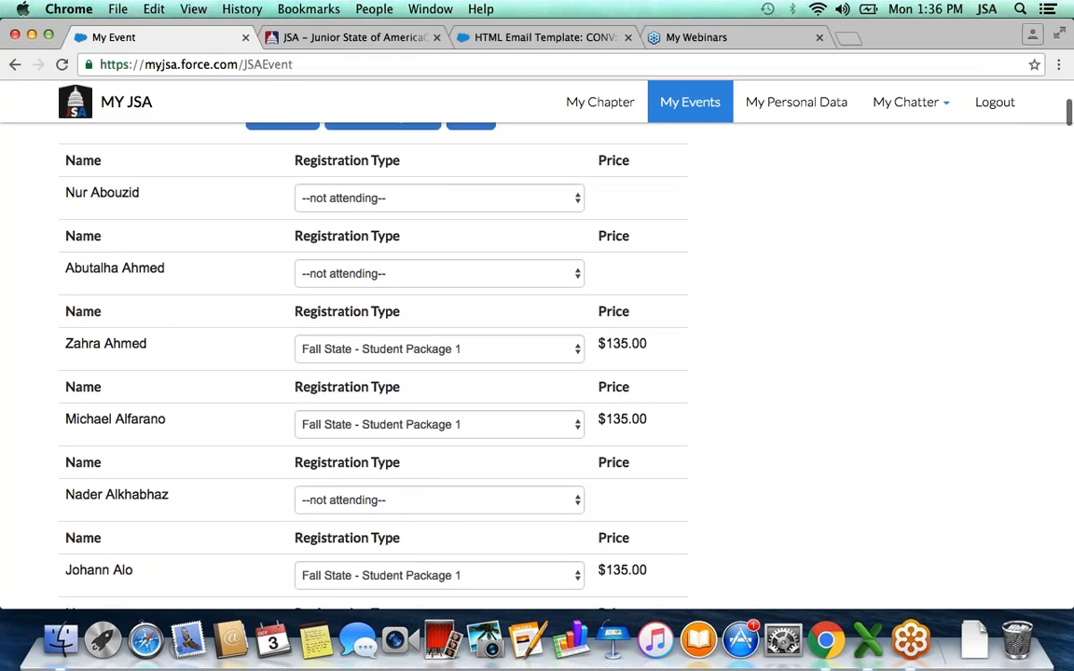
pyautogui.scroll(3, 373, 279)
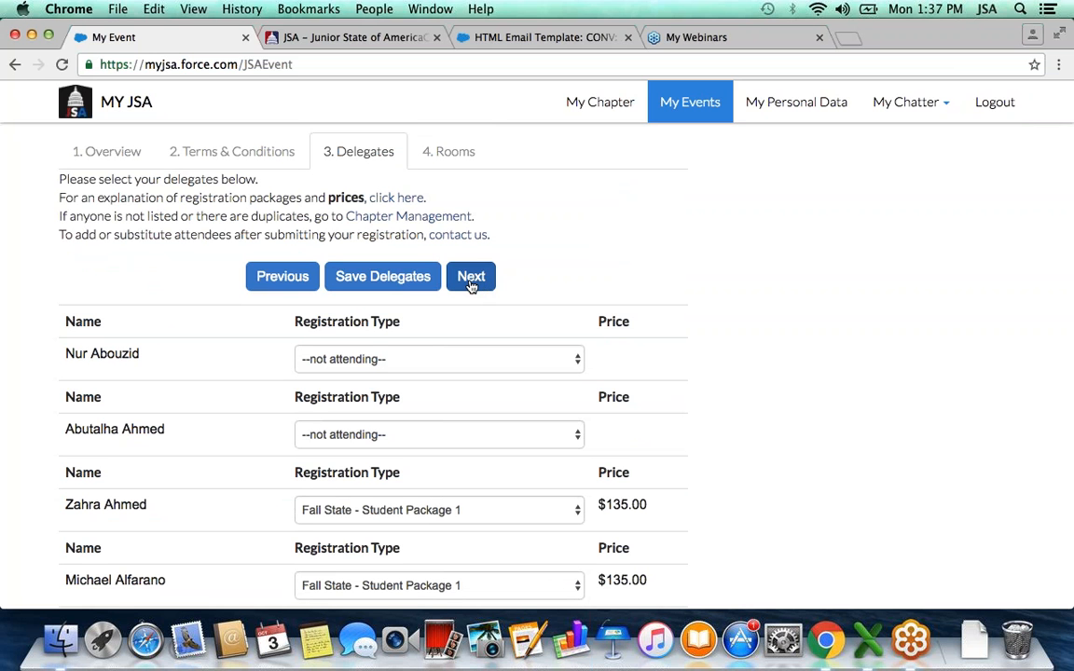
pyautogui.click(479, 283)
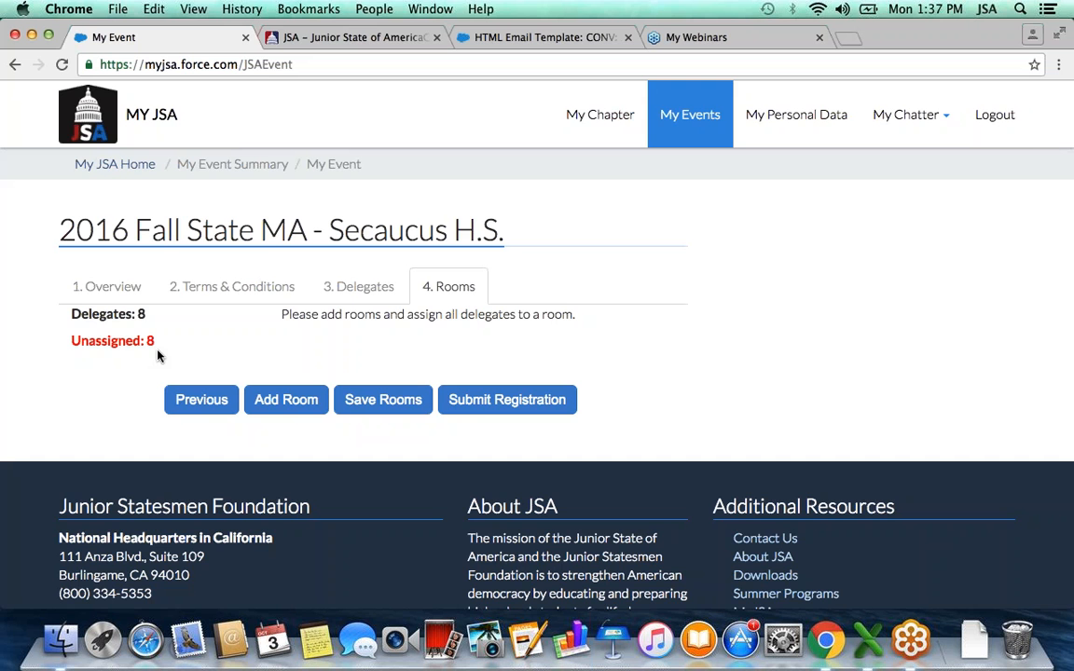
pyautogui.scroll(-2, 158, 354)
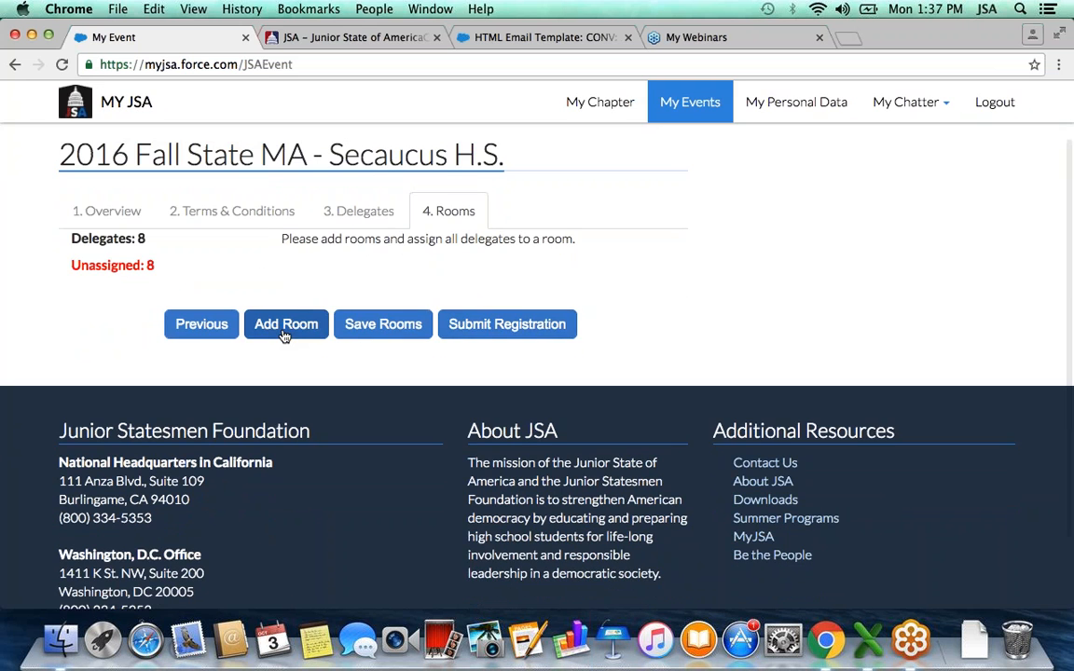
# Add a Student room with gender Male and bring up its delegate selection.
pyautogui.click(285, 331)
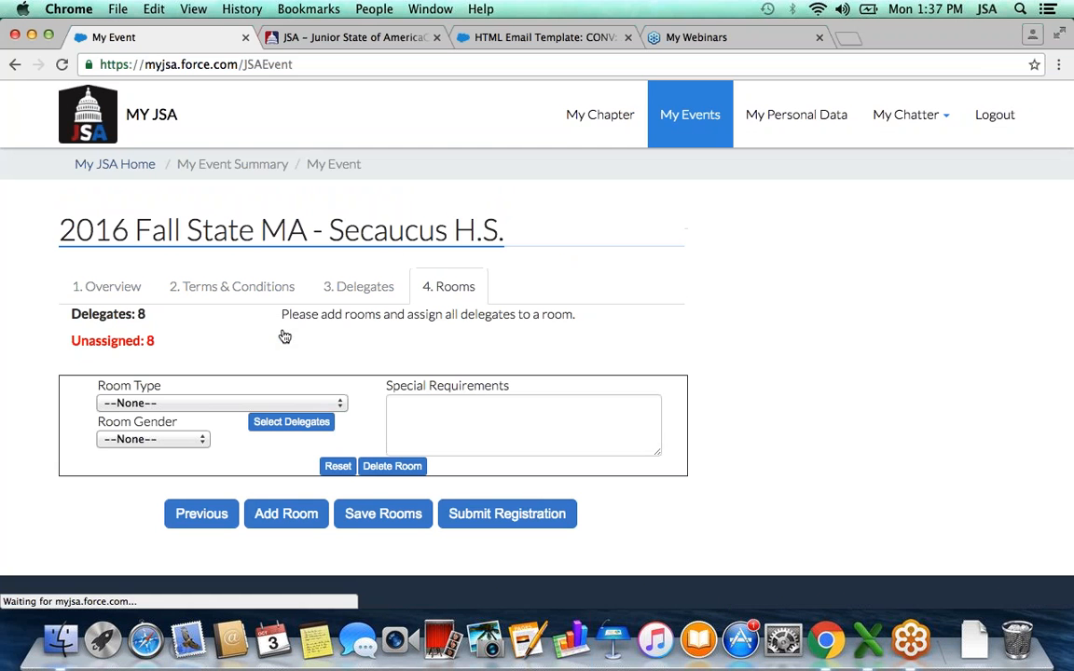
pyautogui.click(199, 407)
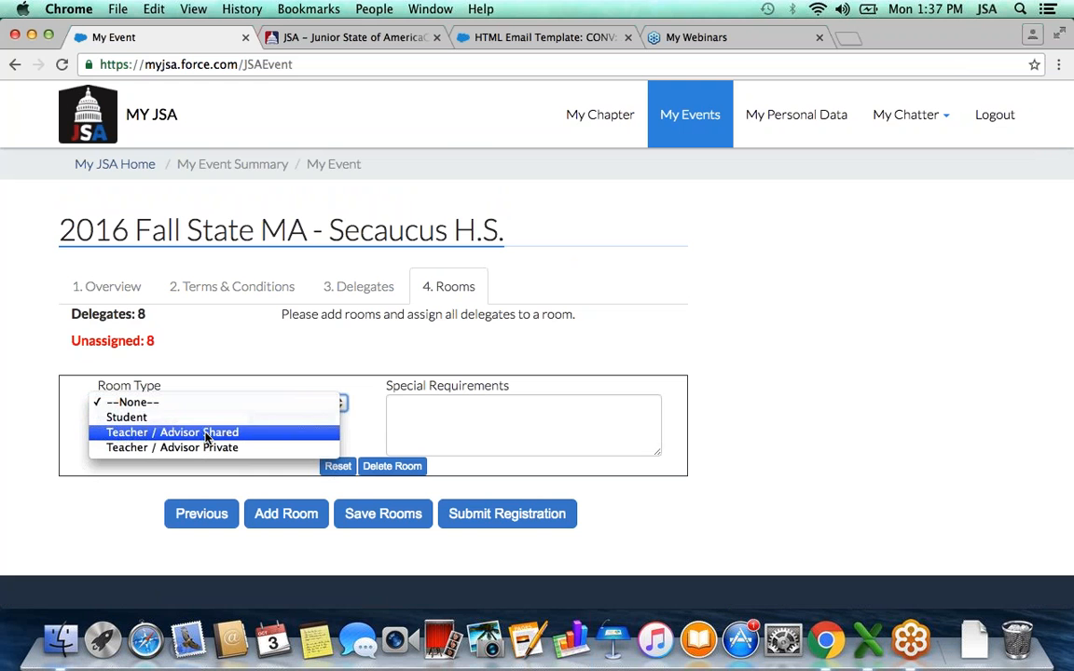
pyautogui.click(173, 418)
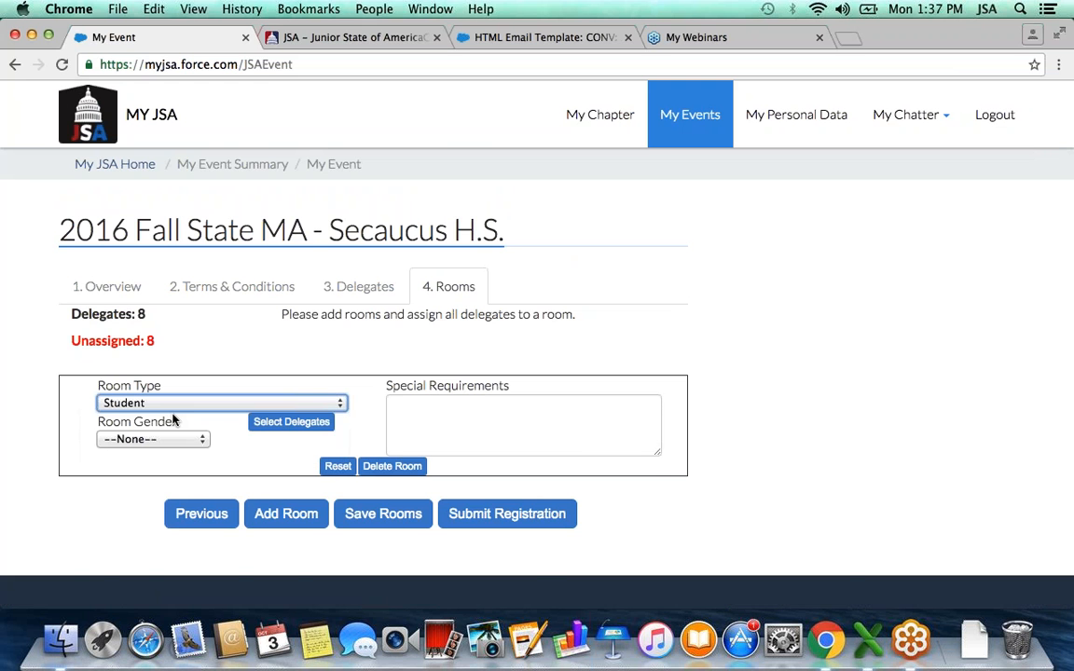
pyautogui.scroll(-2, 173, 422)
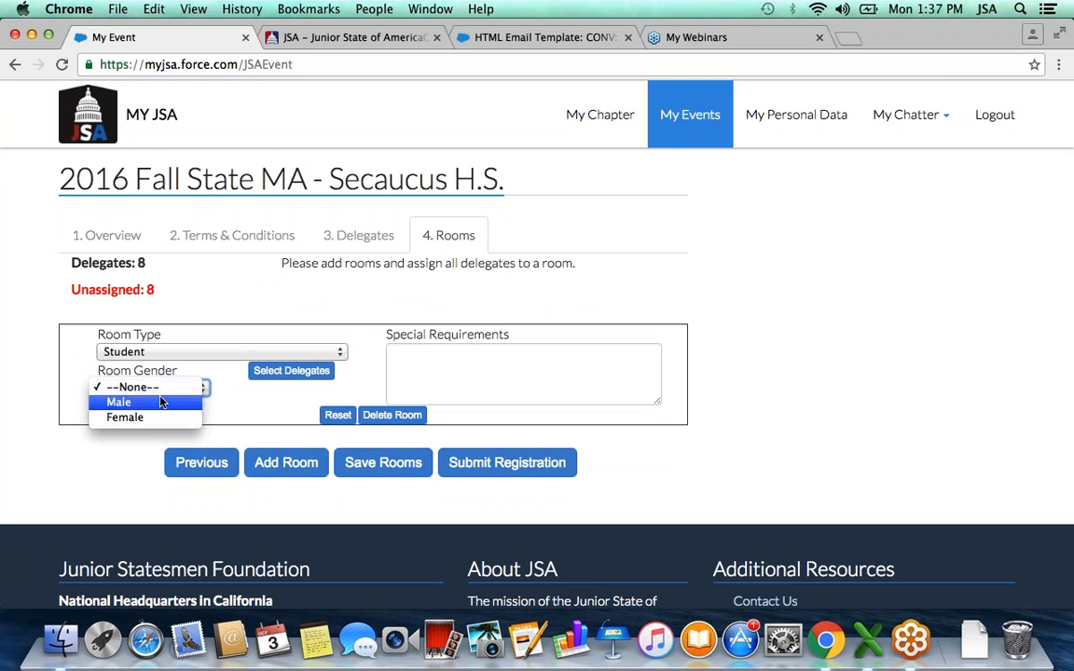
pyautogui.click(159, 402)
pyautogui.click(286, 377)
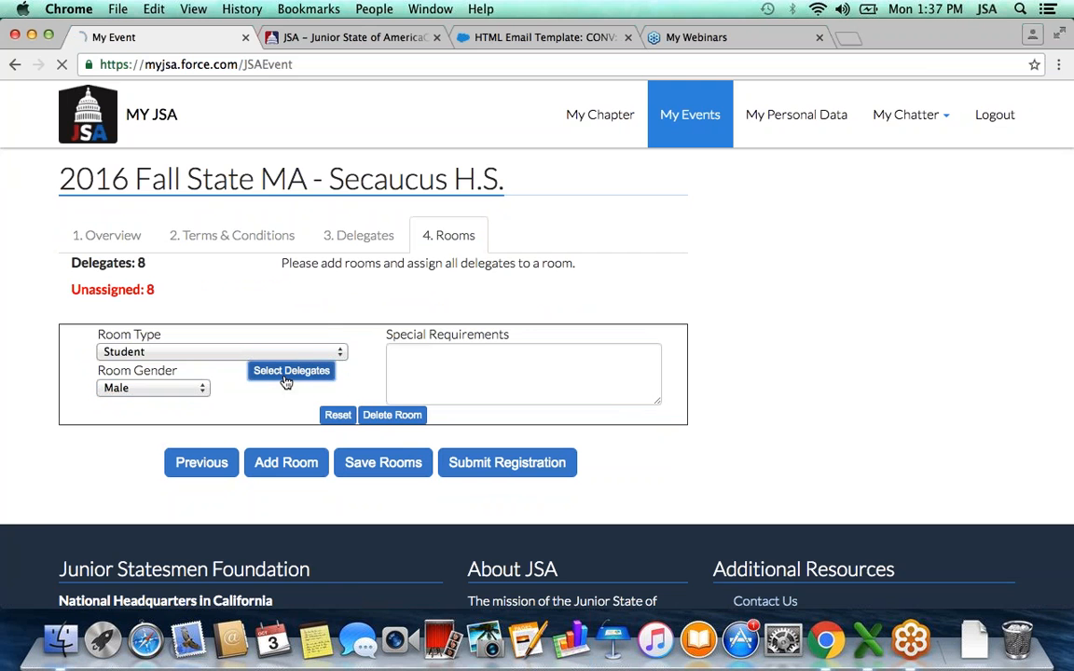
# Assign the male students to their room: the first listed as Delegate 1, the second as Delegate 3, and the third as Delegate 2.
pyautogui.scroll(-2, 287, 383)
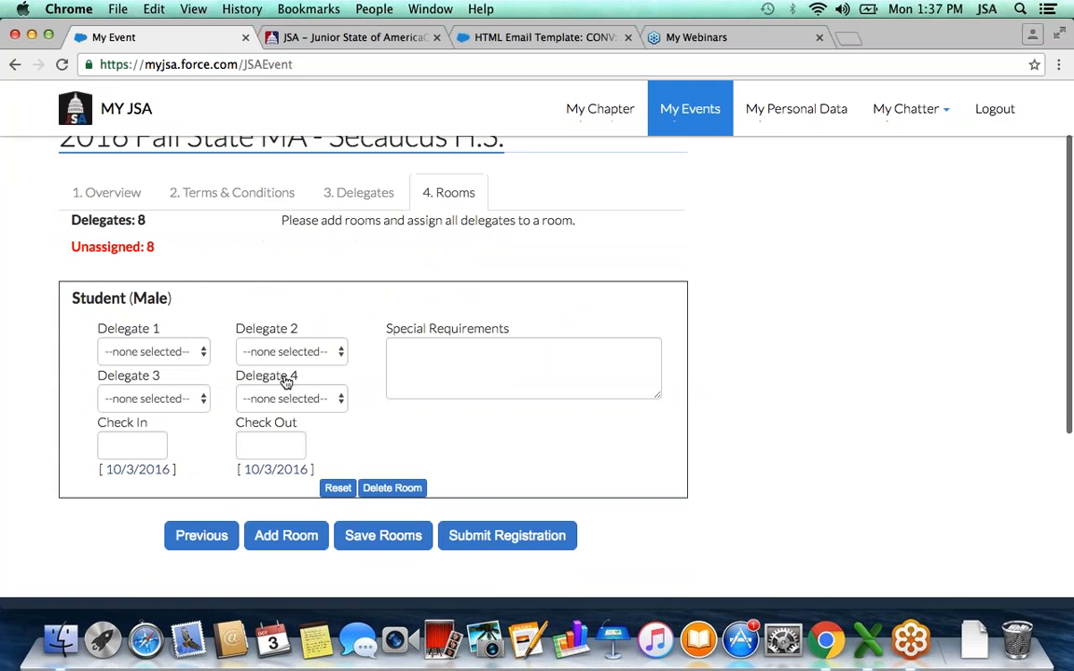
pyautogui.click(140, 353)
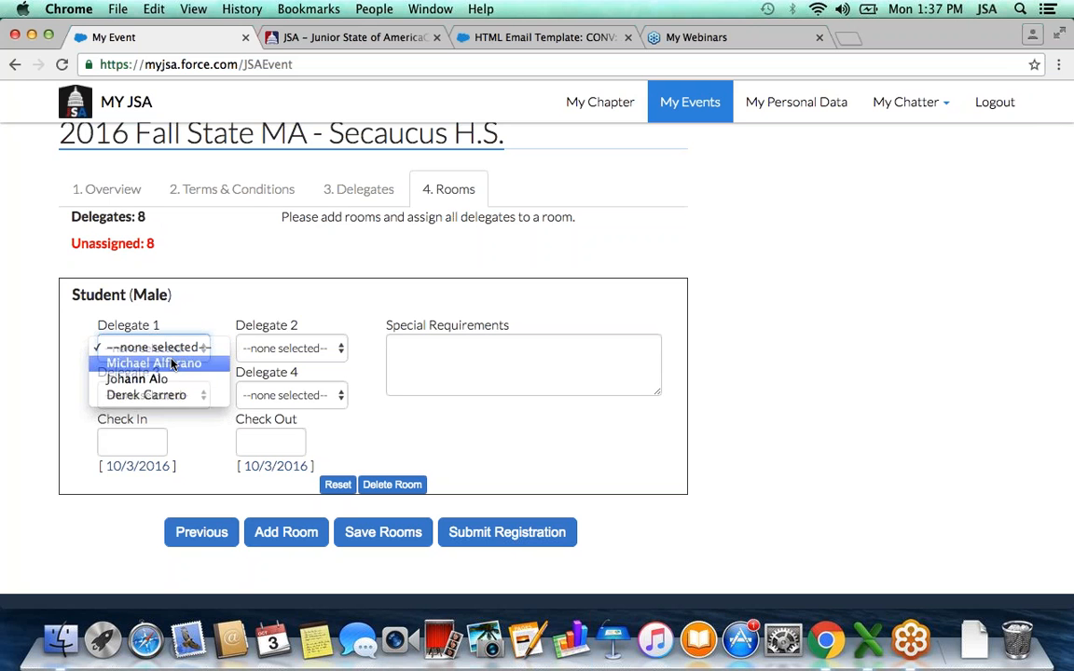
pyautogui.click(171, 363)
pyautogui.click(149, 395)
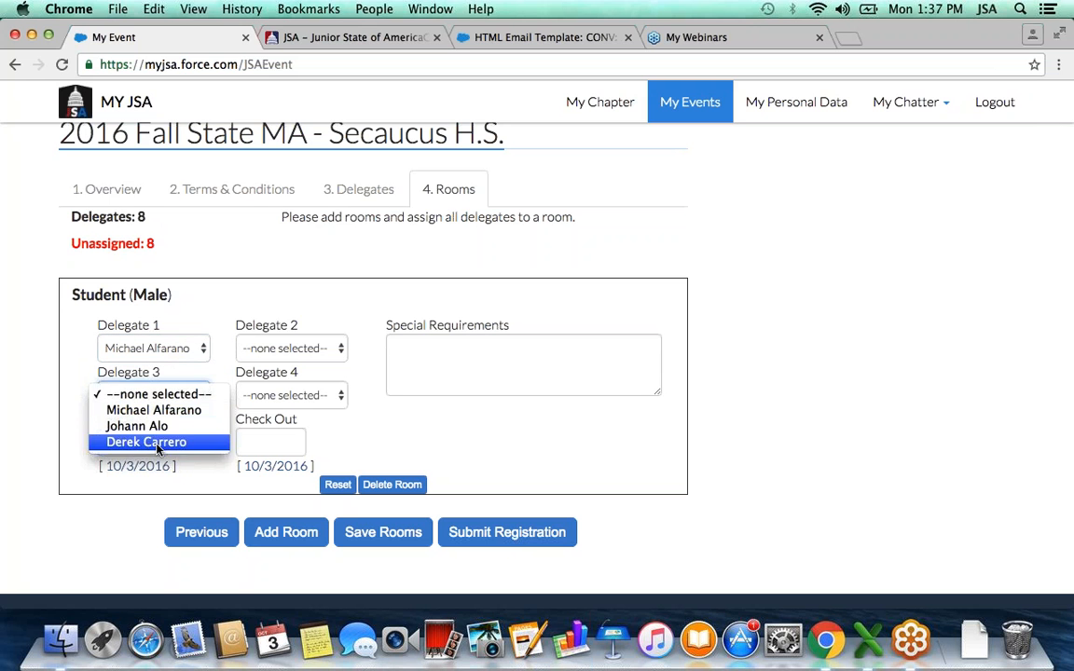
pyautogui.click(139, 427)
pyautogui.click(293, 348)
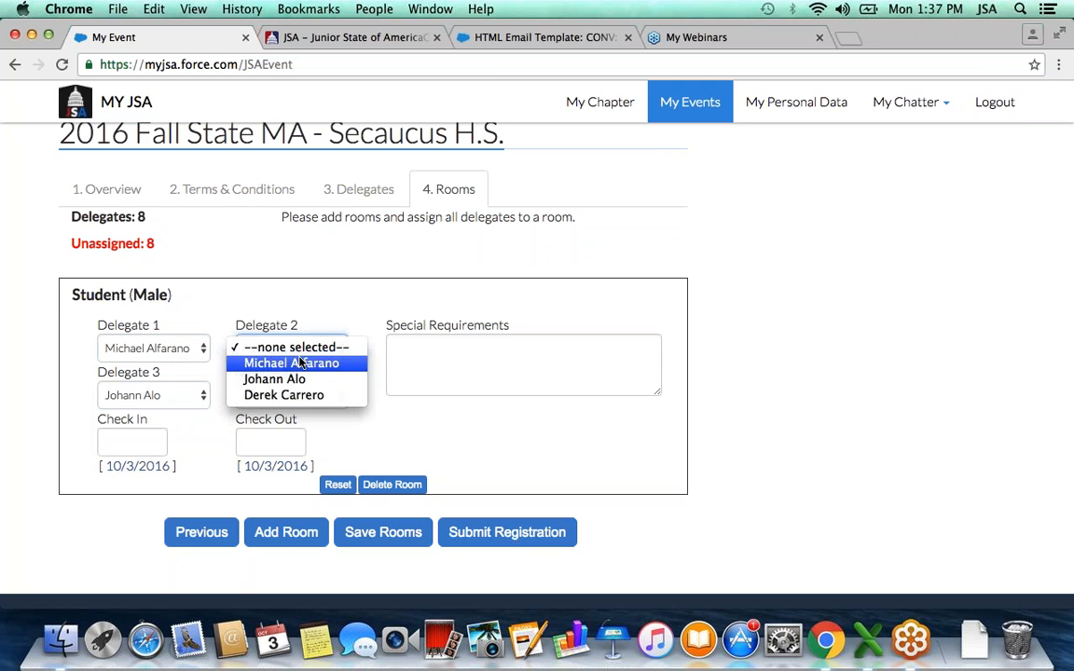
pyautogui.click(300, 395)
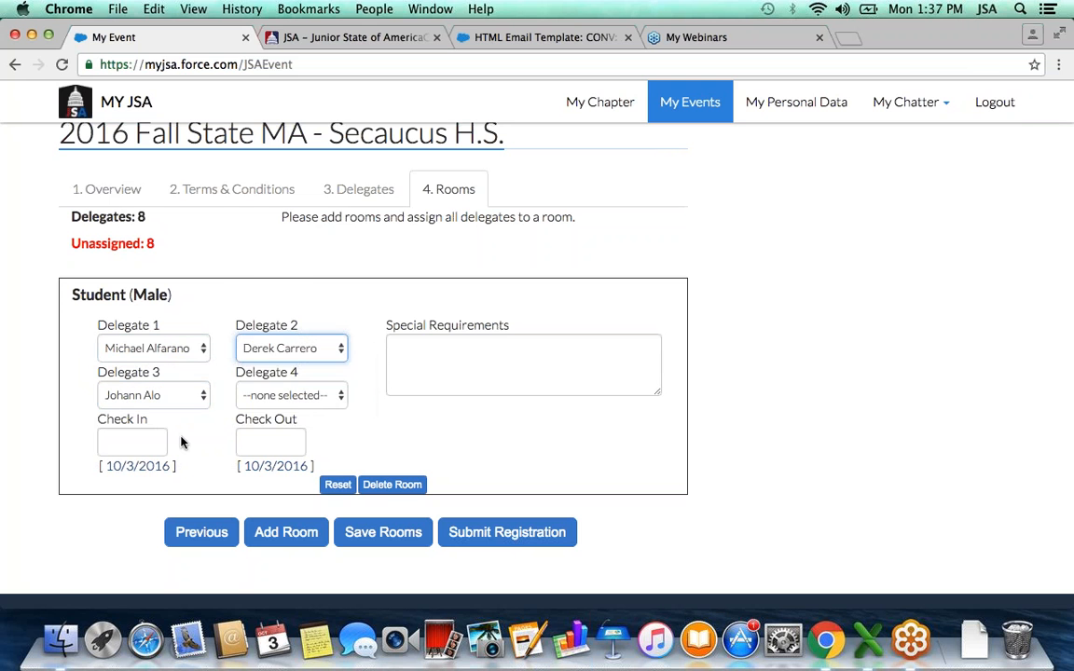
# Set the male student room's check-in to 11/19/2016 and check-out to 11/20/2016.
pyautogui.click(160, 442)
pyautogui.click(221, 244)
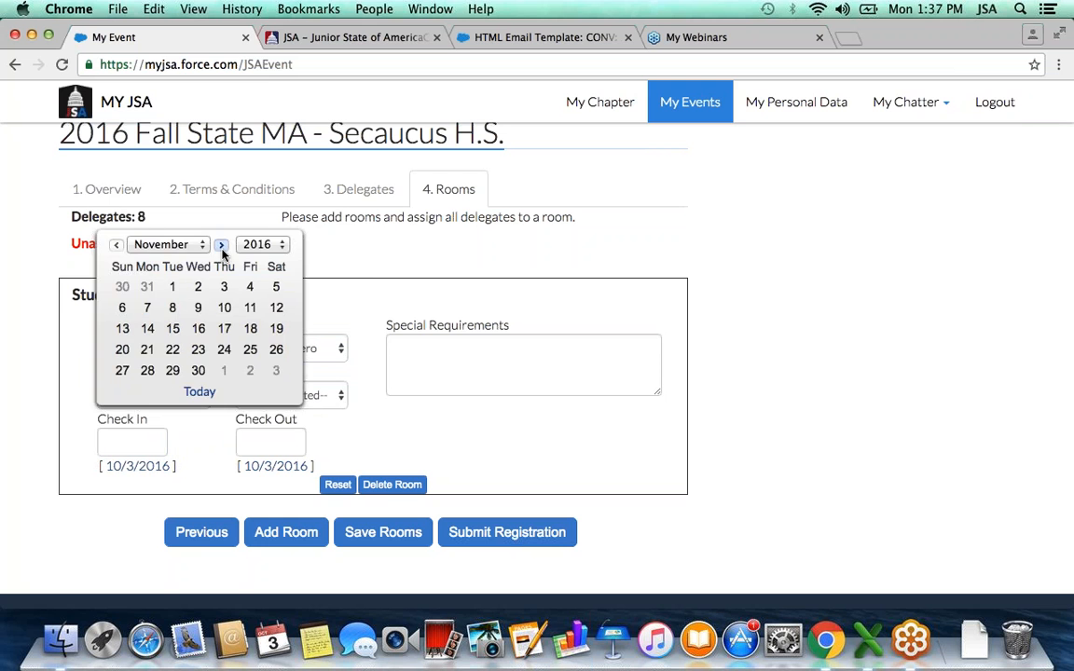
pyautogui.click(276, 328)
pyautogui.click(267, 443)
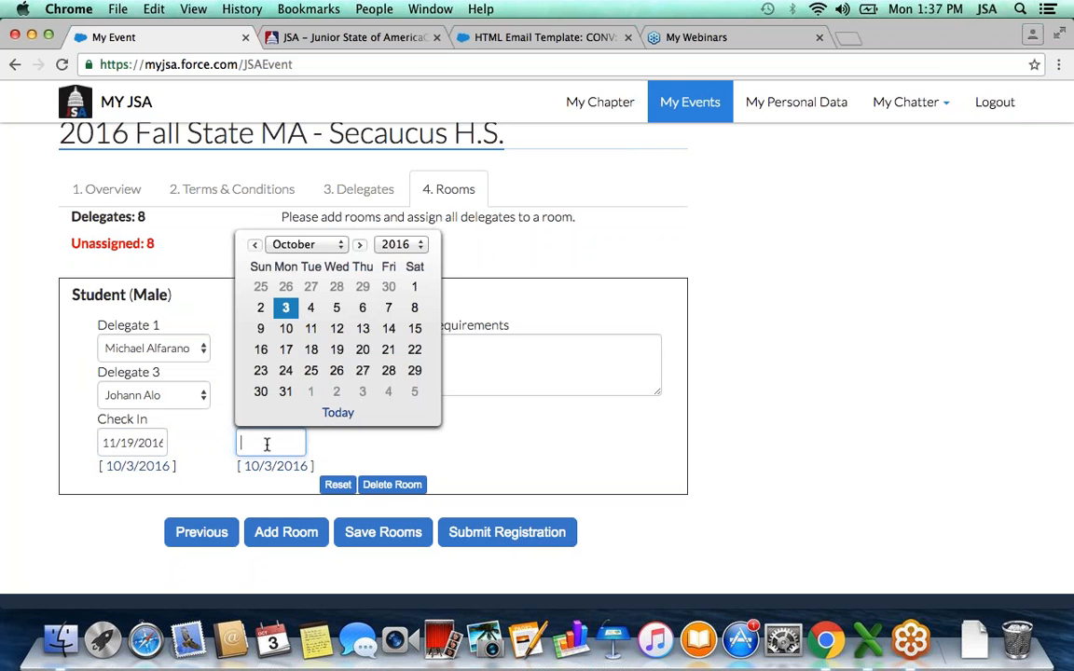
pyautogui.click(360, 244)
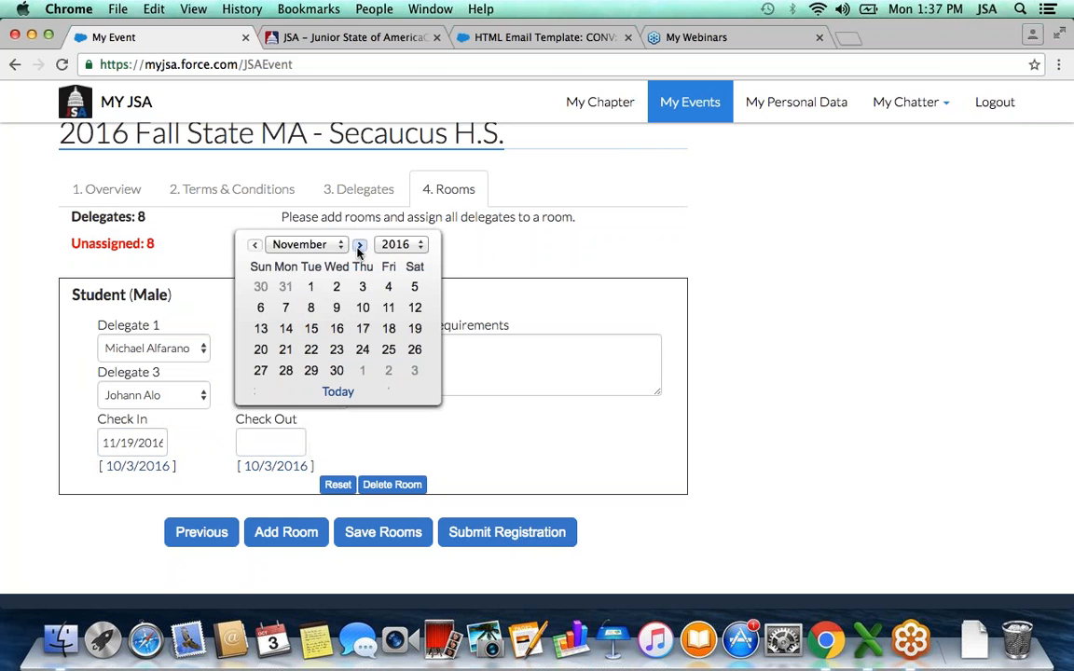
pyautogui.click(262, 350)
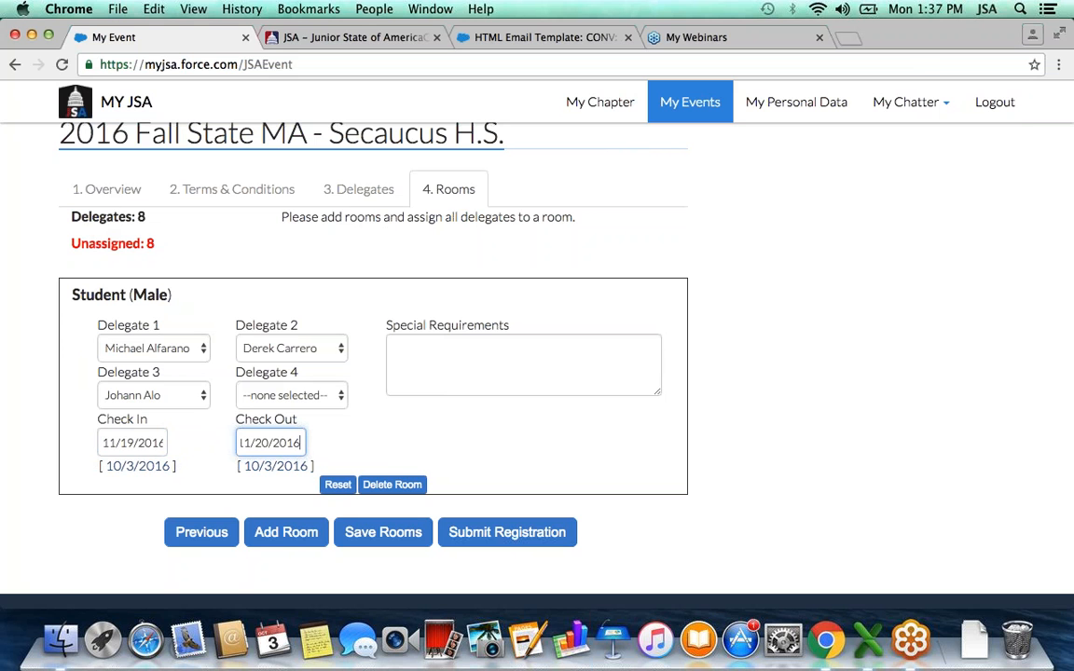
# Add a second Student room with gender Female and bring up its delegate selection.
pyautogui.scroll(-2, 472, 383)
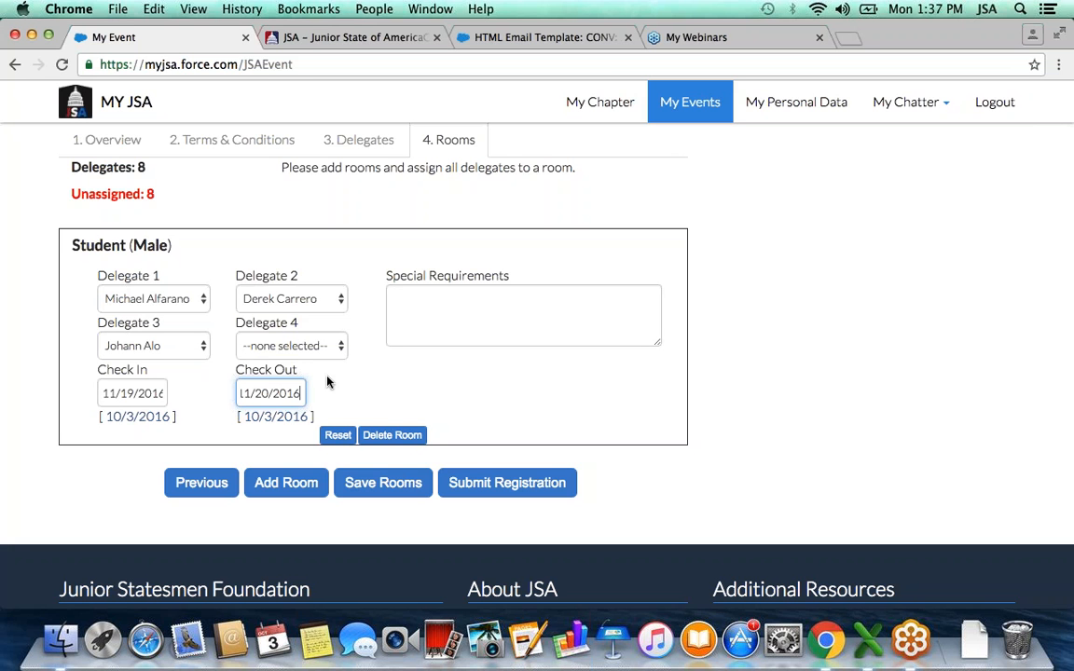
pyautogui.click(289, 496)
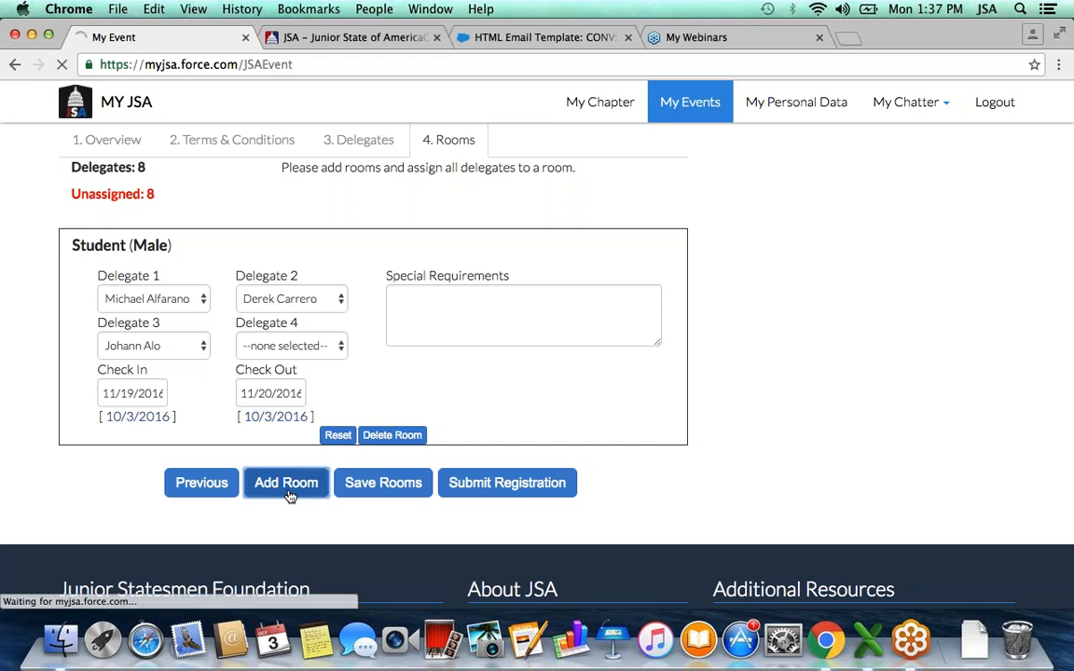
pyautogui.scroll(-5, 287, 496)
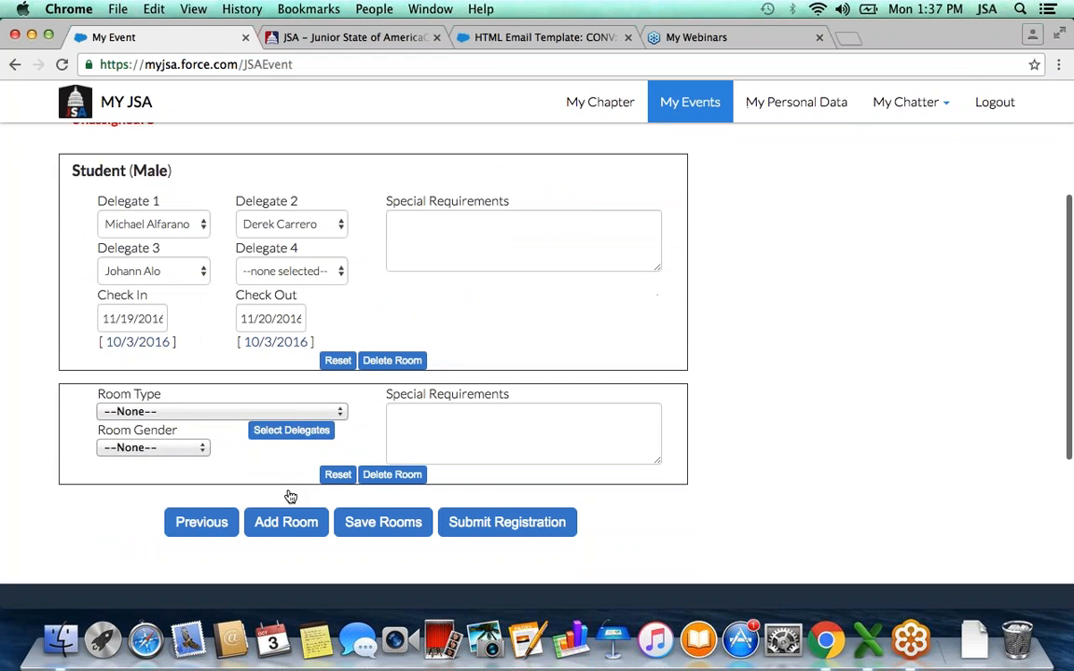
pyautogui.click(205, 413)
pyautogui.click(177, 425)
pyautogui.click(163, 448)
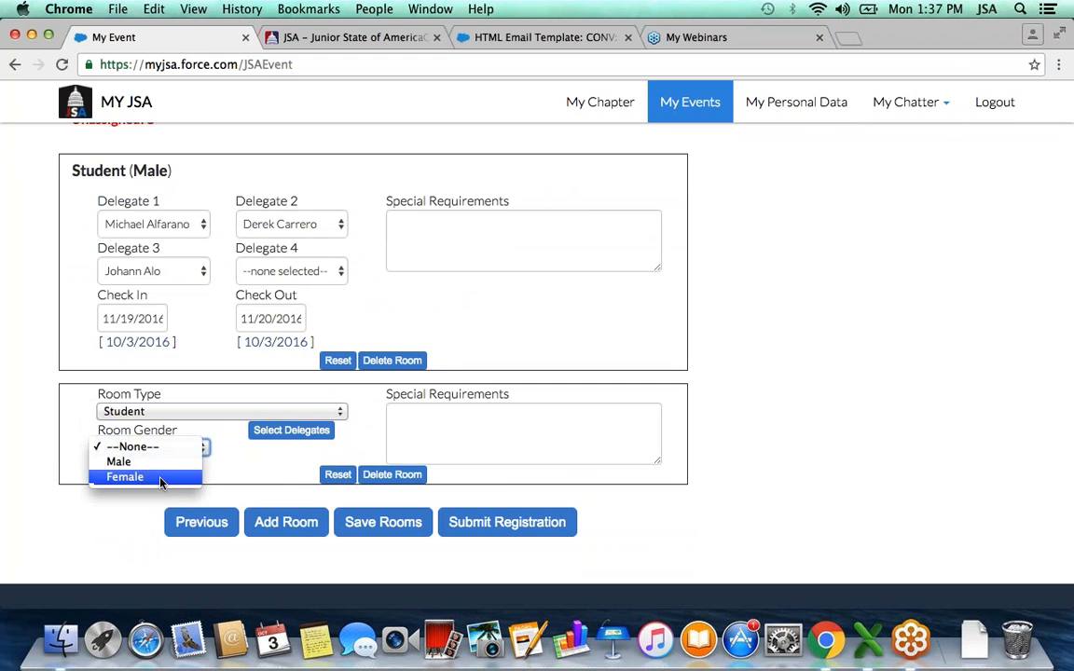
pyautogui.click(125, 476)
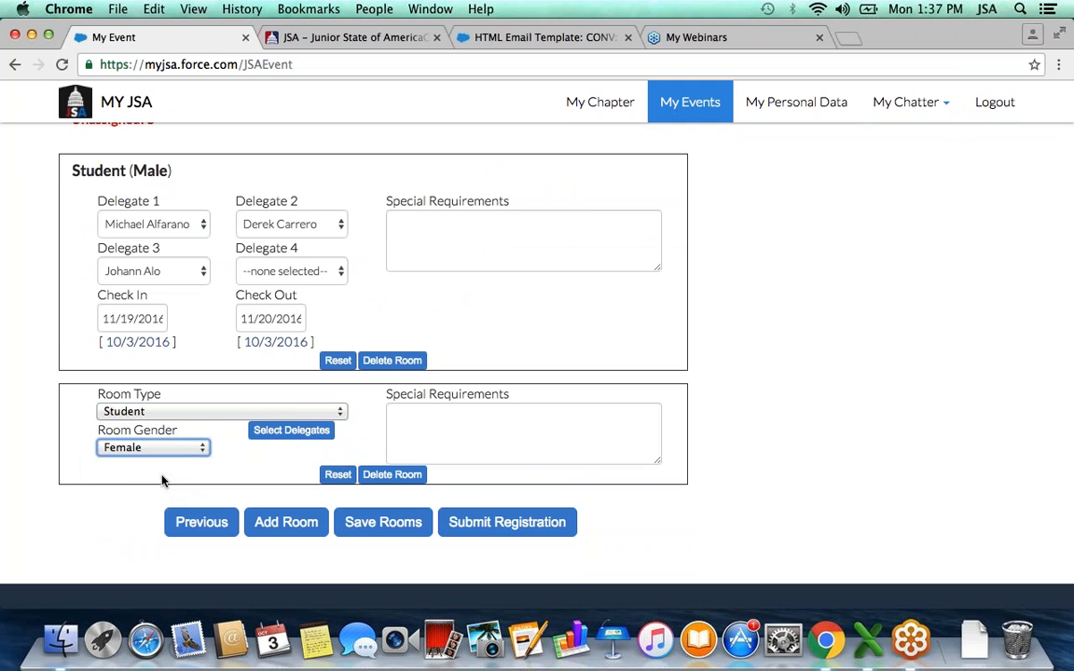
pyautogui.click(295, 438)
# Assign the female students to their room: the first listed as Delegate 1, the second as Delegate 3, and the third as Delegate 2.
pyautogui.scroll(-5, 189, 437)
pyautogui.click(181, 431)
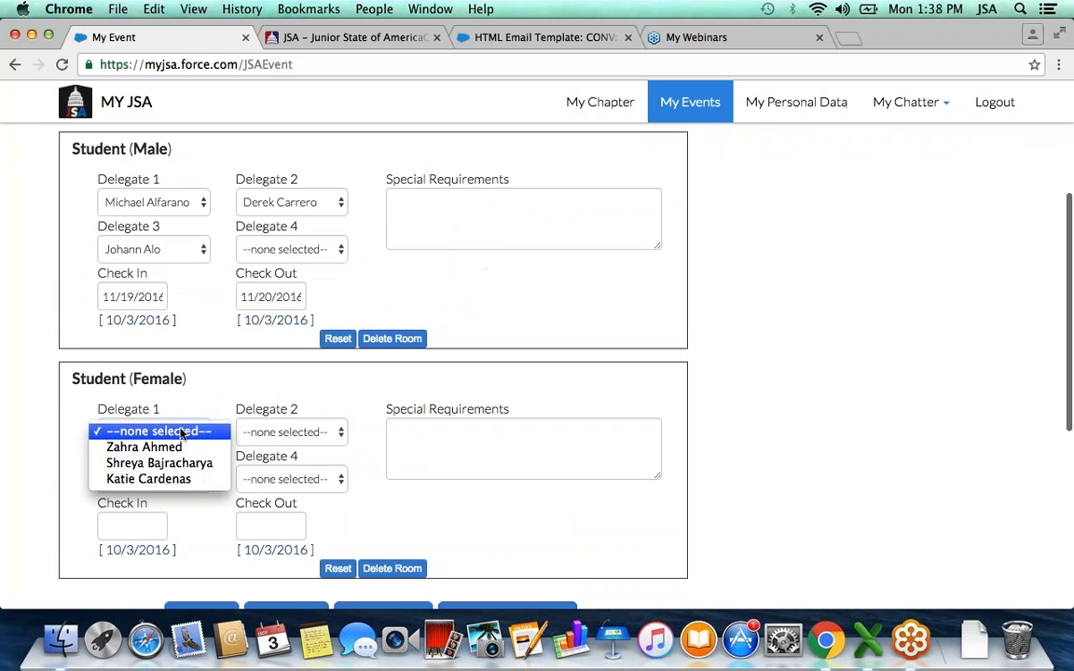
pyautogui.click(170, 446)
pyautogui.click(149, 478)
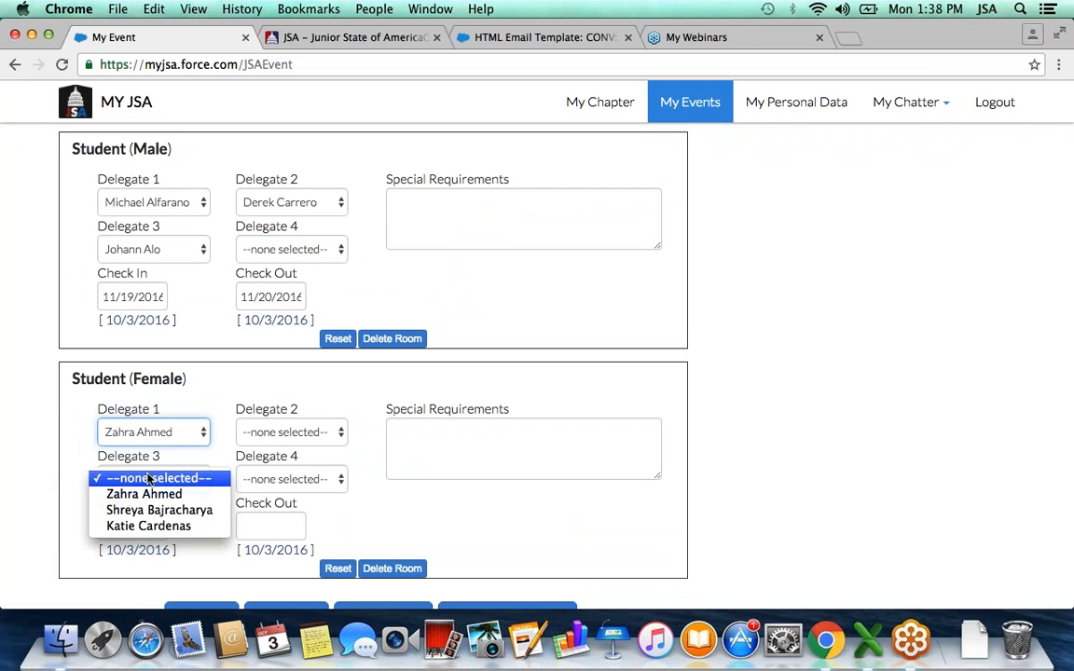
pyautogui.click(154, 510)
pyautogui.click(279, 433)
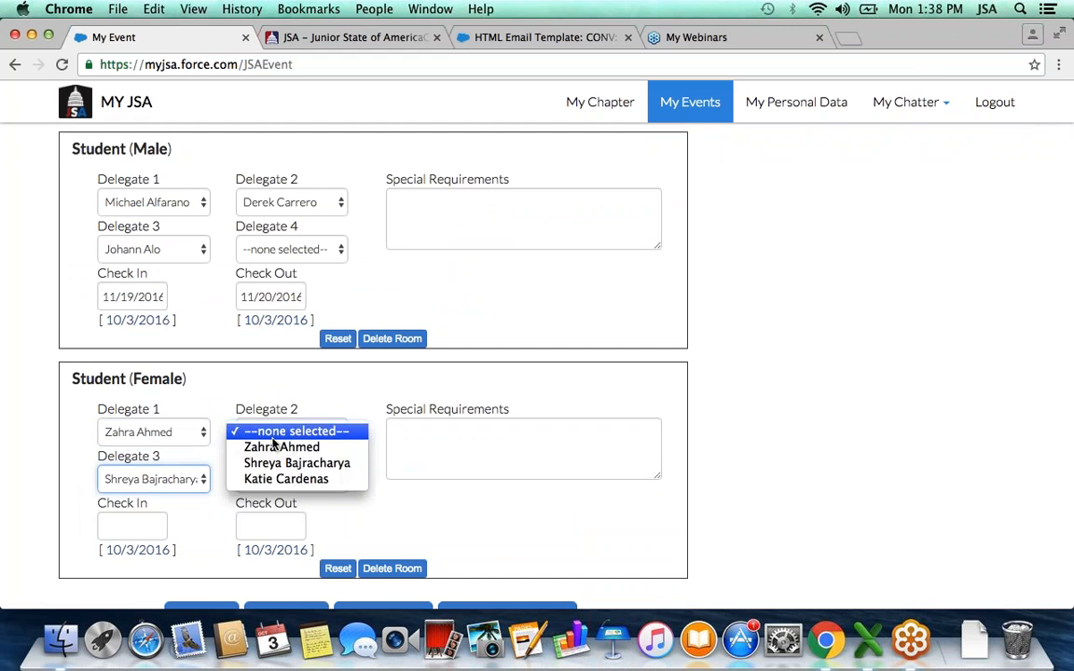
pyautogui.click(284, 479)
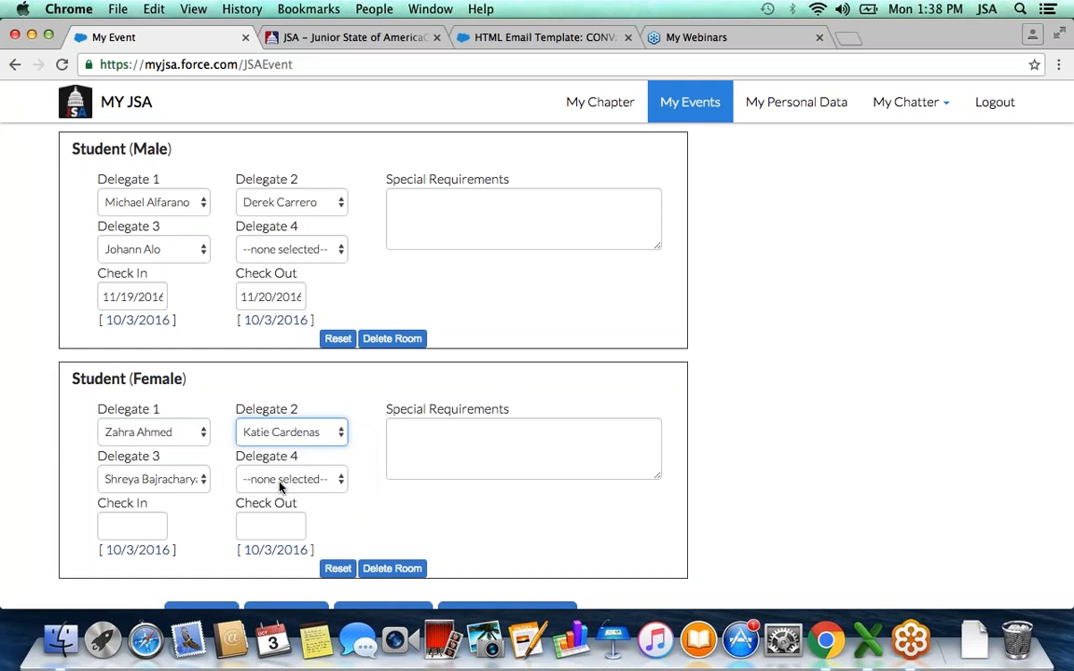
# Set the female student room's check-in to 11/19/2016 and check-out to 11/20/2016.
pyautogui.scroll(-2, 281, 482)
pyautogui.scroll(-1, 281, 466)
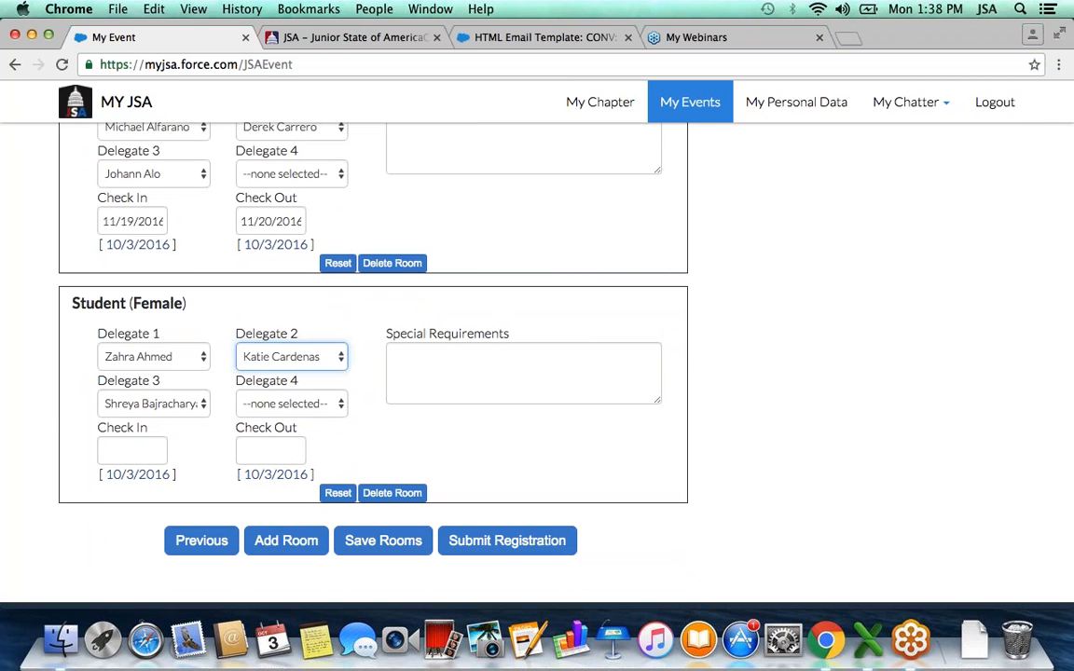
pyautogui.click(131, 450)
pyautogui.click(221, 252)
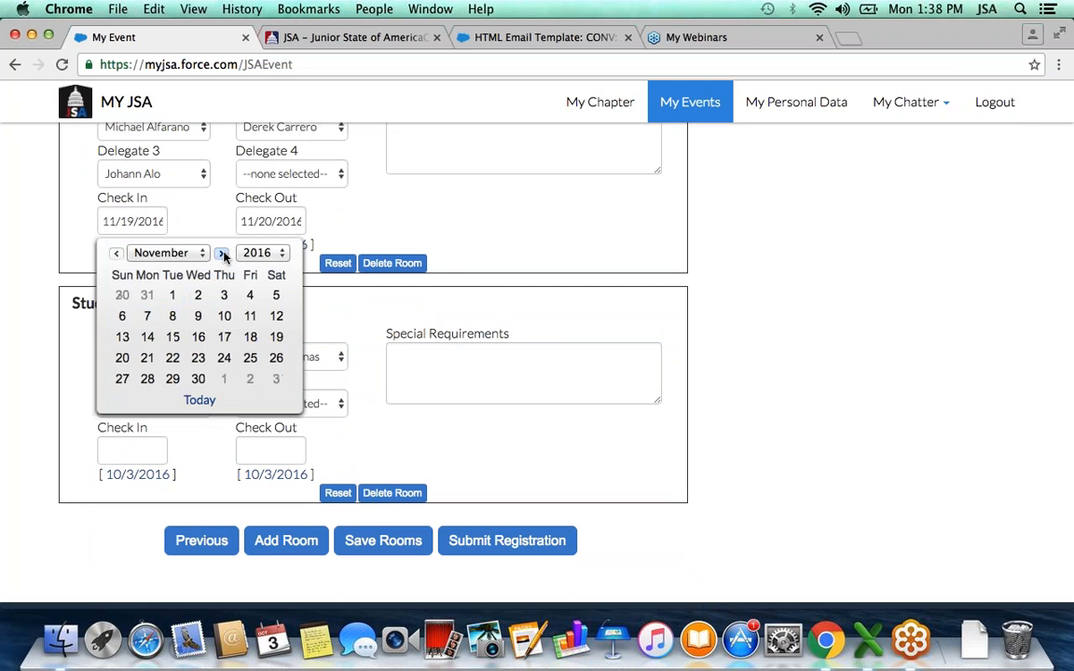
pyautogui.click(276, 337)
pyautogui.click(270, 451)
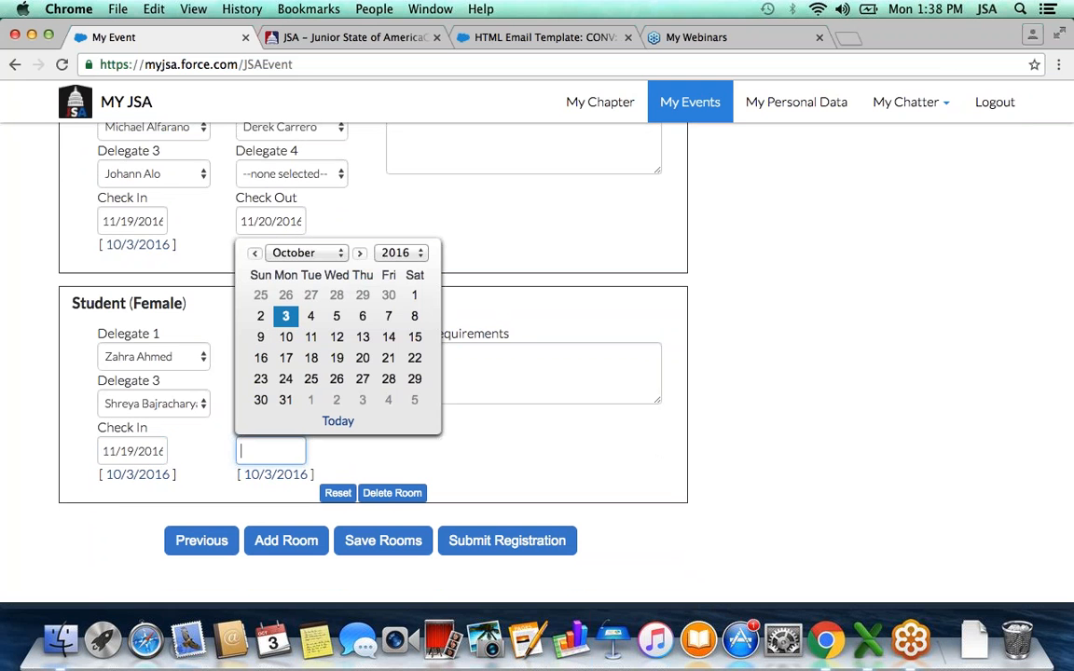
pyautogui.click(358, 252)
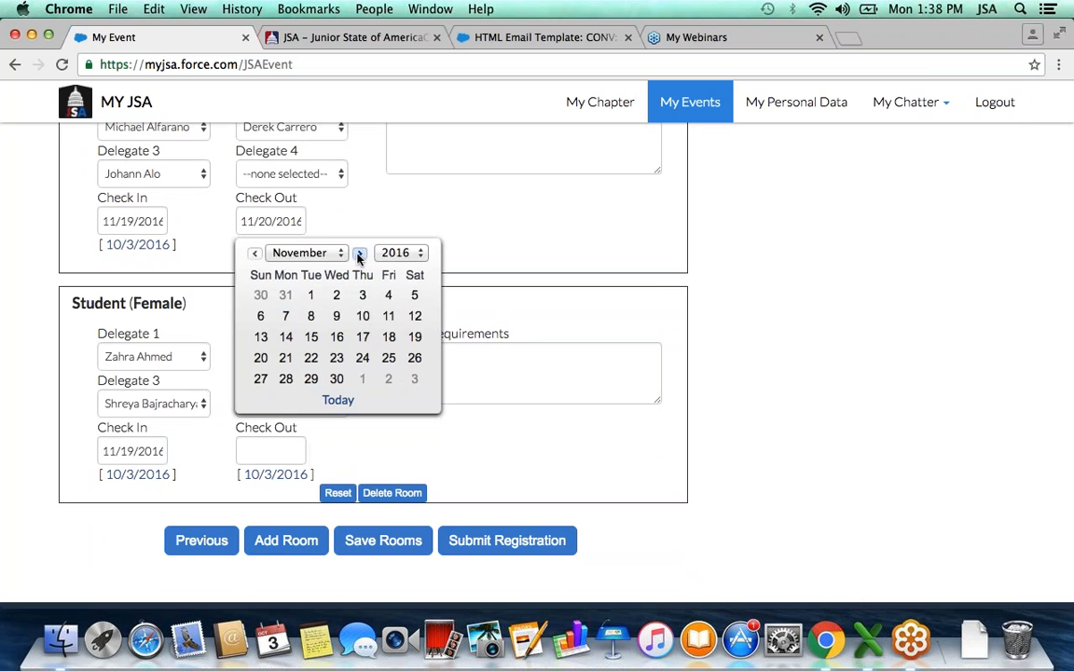
pyautogui.click(261, 358)
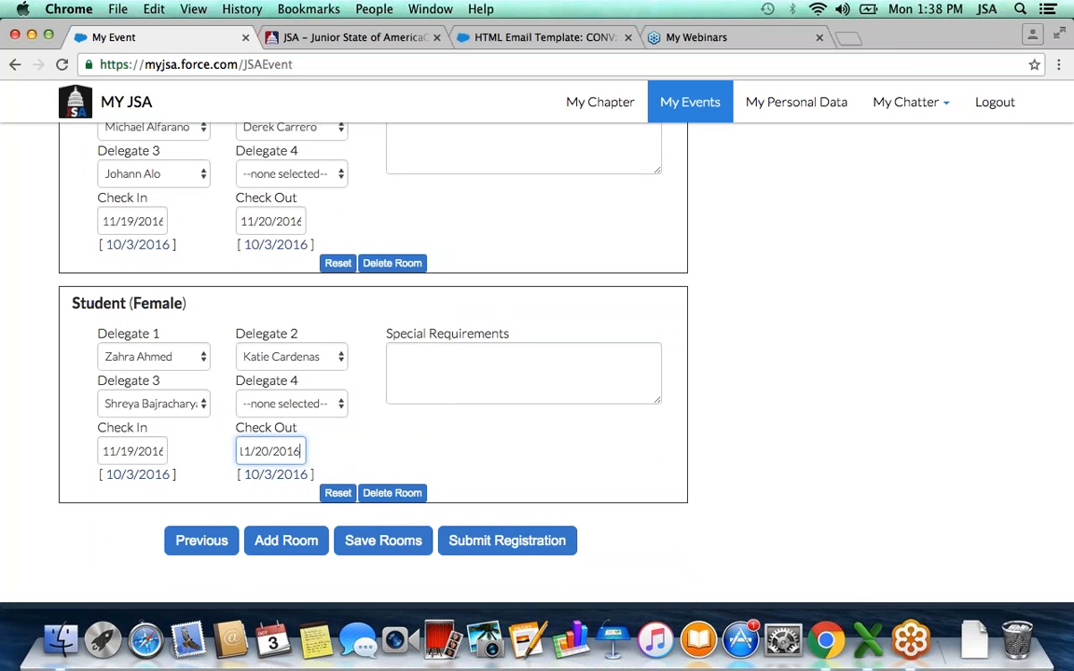
# Add a third room of type Teacher / Advisor Shared with gender Female and bring up its delegate selection.
pyautogui.click(292, 542)
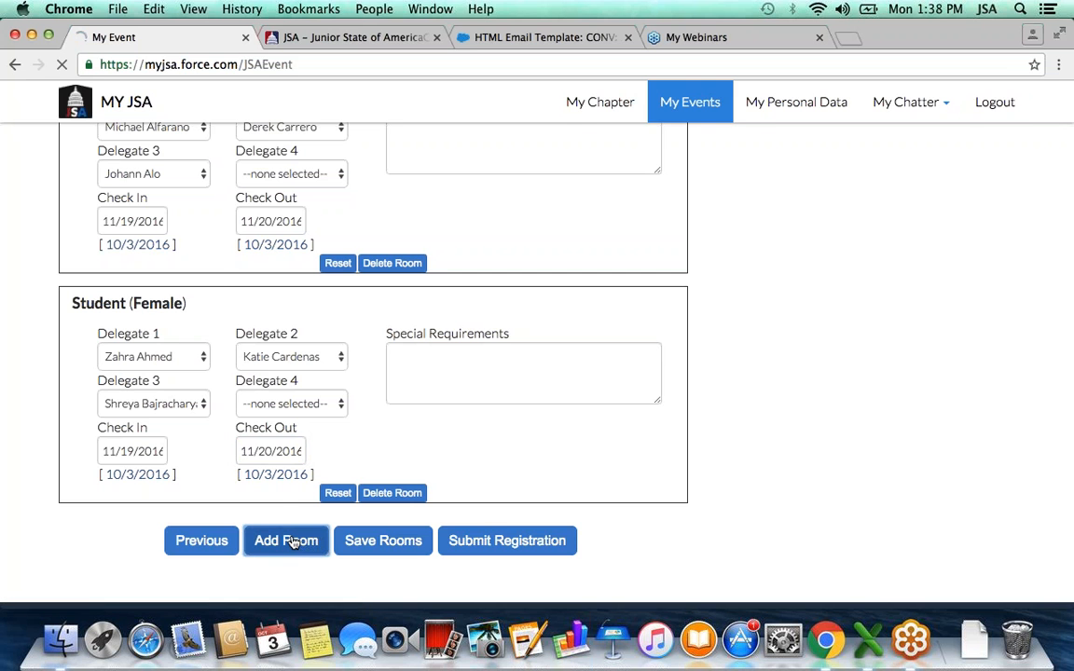
pyautogui.scroll(-5, 293, 529)
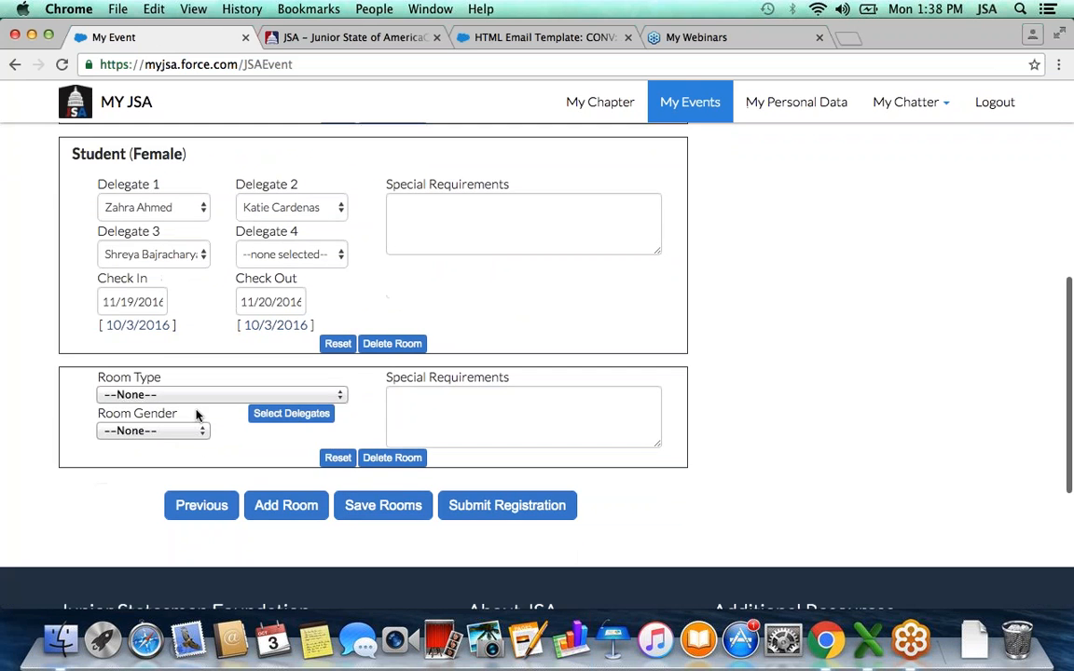
pyautogui.click(195, 395)
pyautogui.click(172, 422)
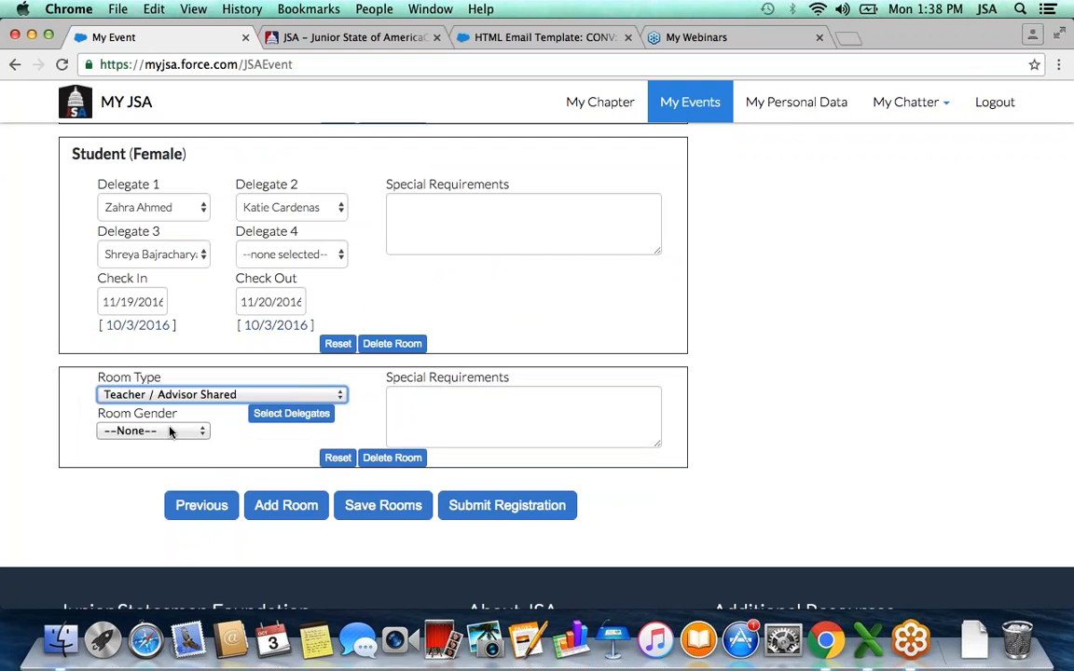
pyautogui.click(169, 431)
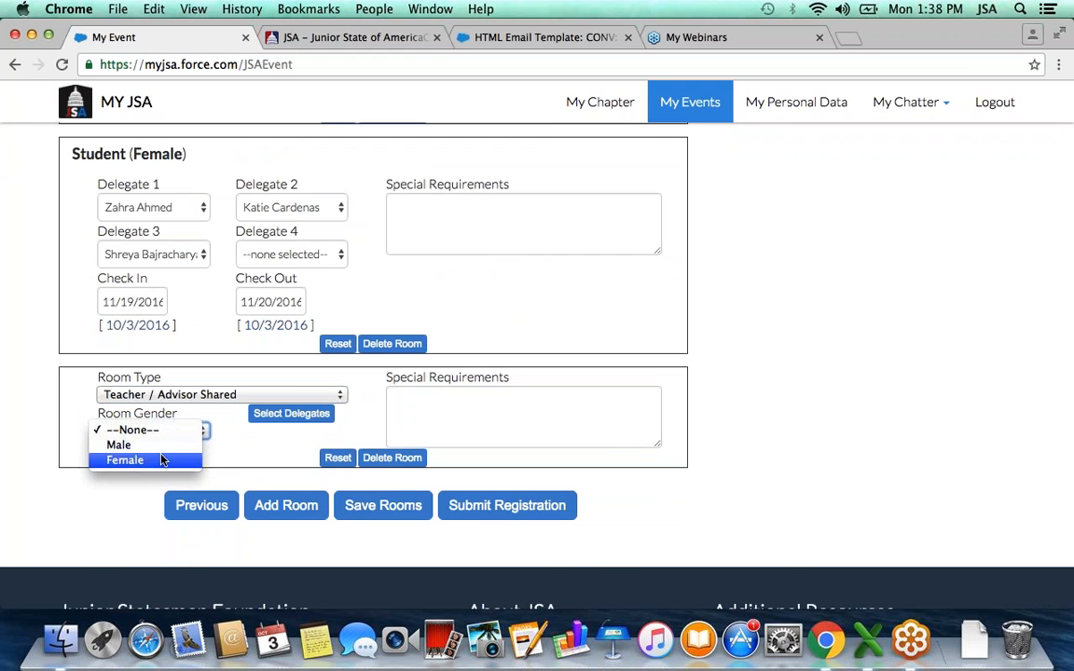
pyautogui.click(162, 459)
pyautogui.click(290, 413)
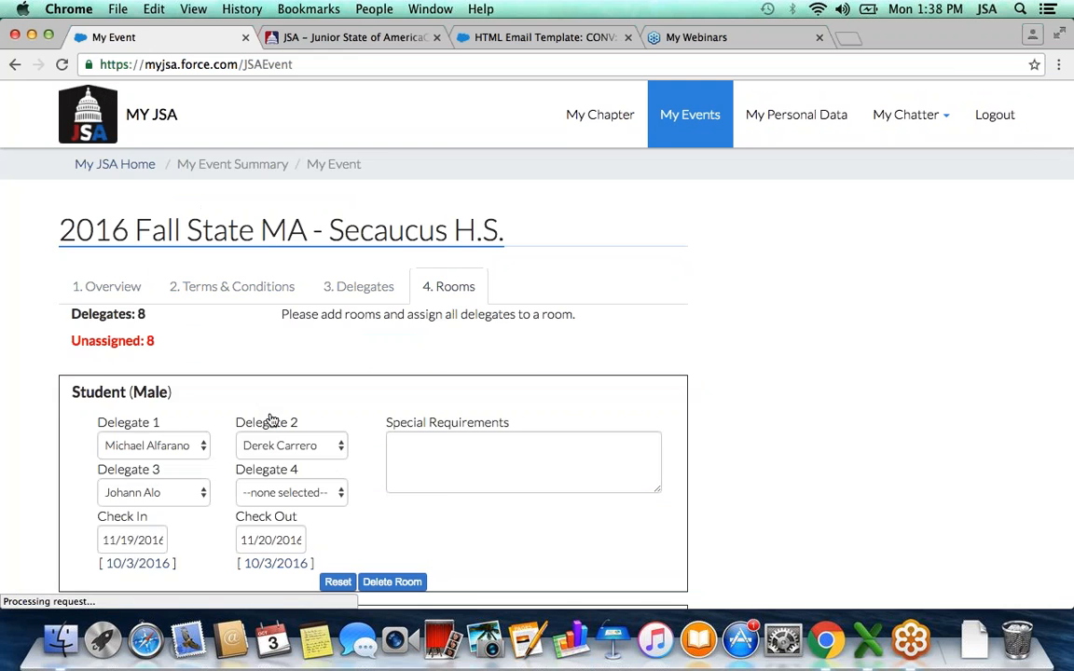
# Assign the first listed female teacher as Delegate 1 of the Teacher / Advisor Shared room.
pyautogui.scroll(-10, 270, 419)
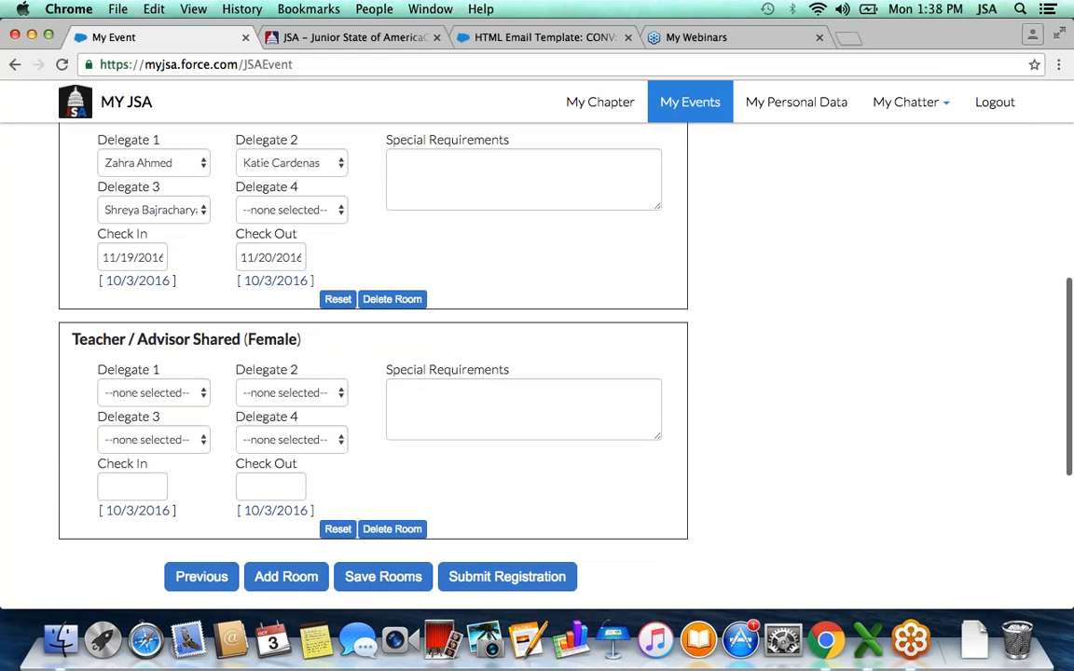
pyautogui.click(172, 392)
pyautogui.click(184, 407)
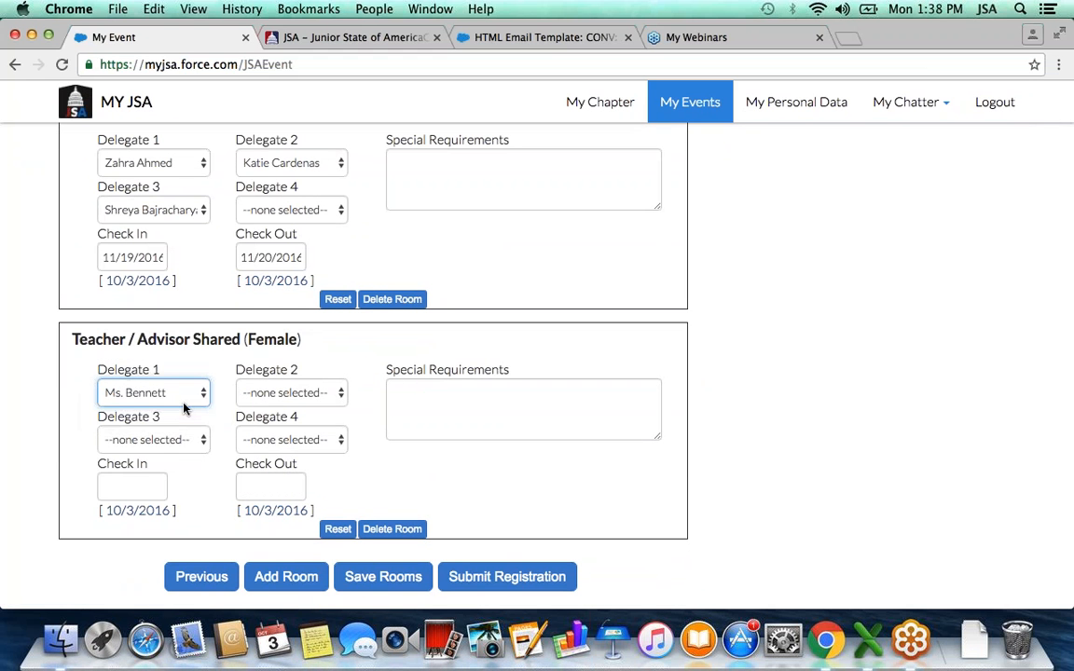
# Set the Teacher / Advisor Shared room's check-in to 11/19/2016 and check-out to 11/20/2016, and save the rooms.
pyautogui.click(131, 485)
pyautogui.click(221, 289)
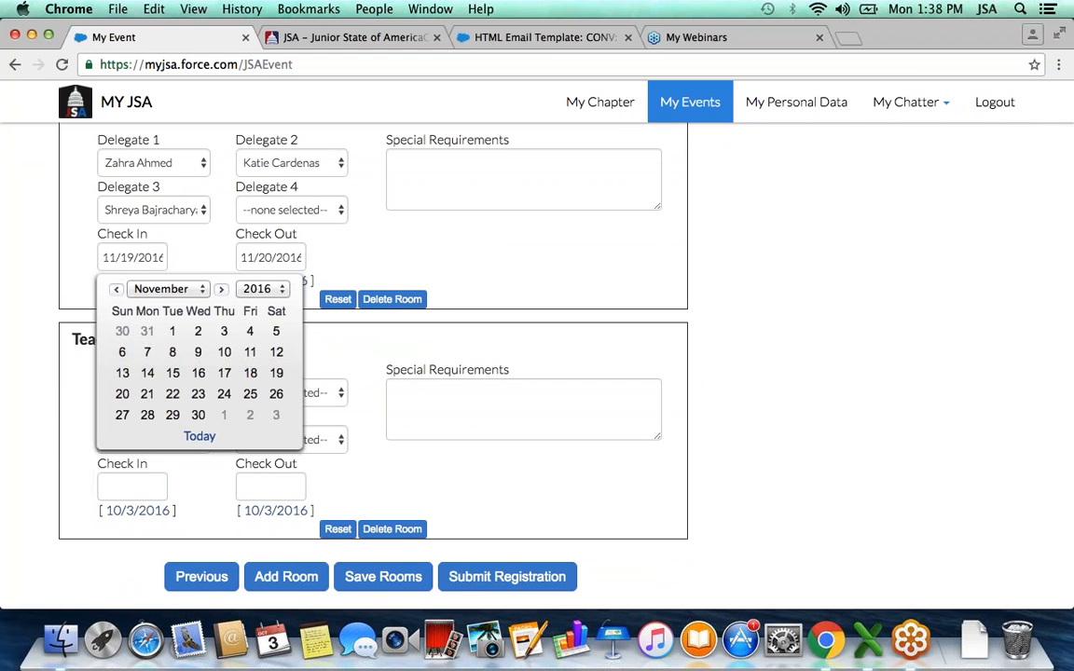
pyautogui.click(276, 373)
pyautogui.click(285, 486)
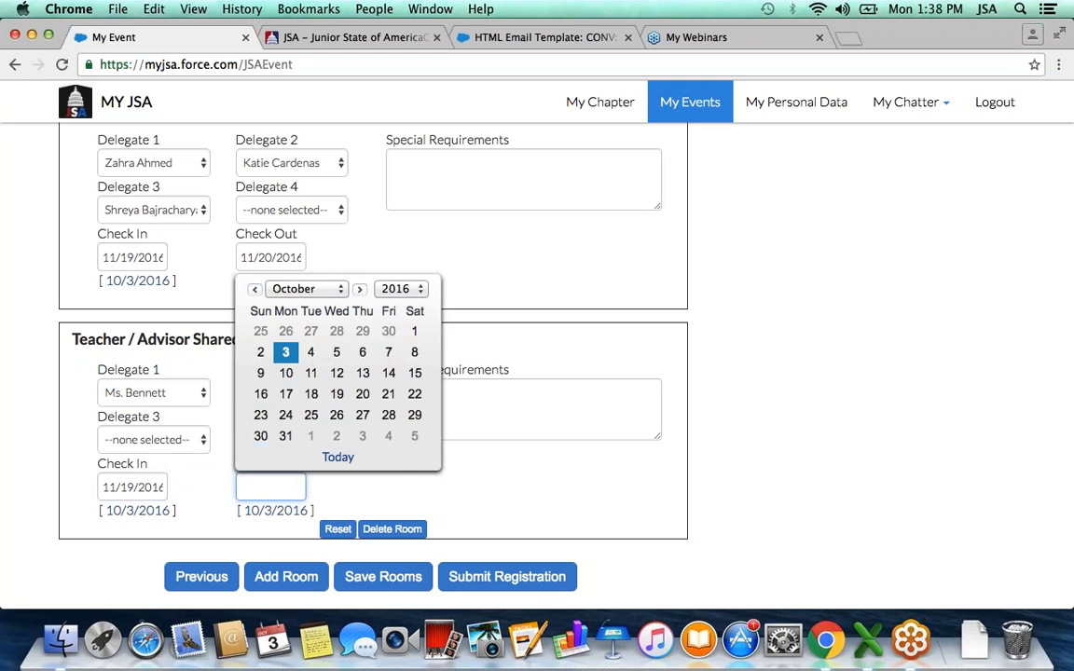
pyautogui.click(359, 289)
pyautogui.click(260, 393)
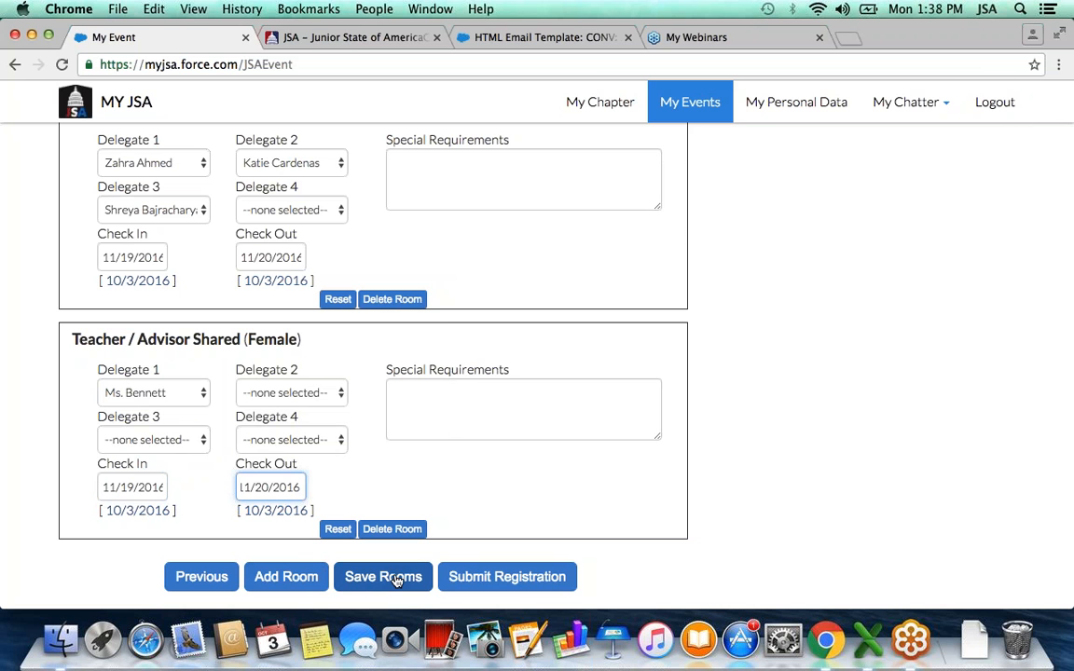
pyautogui.click(395, 578)
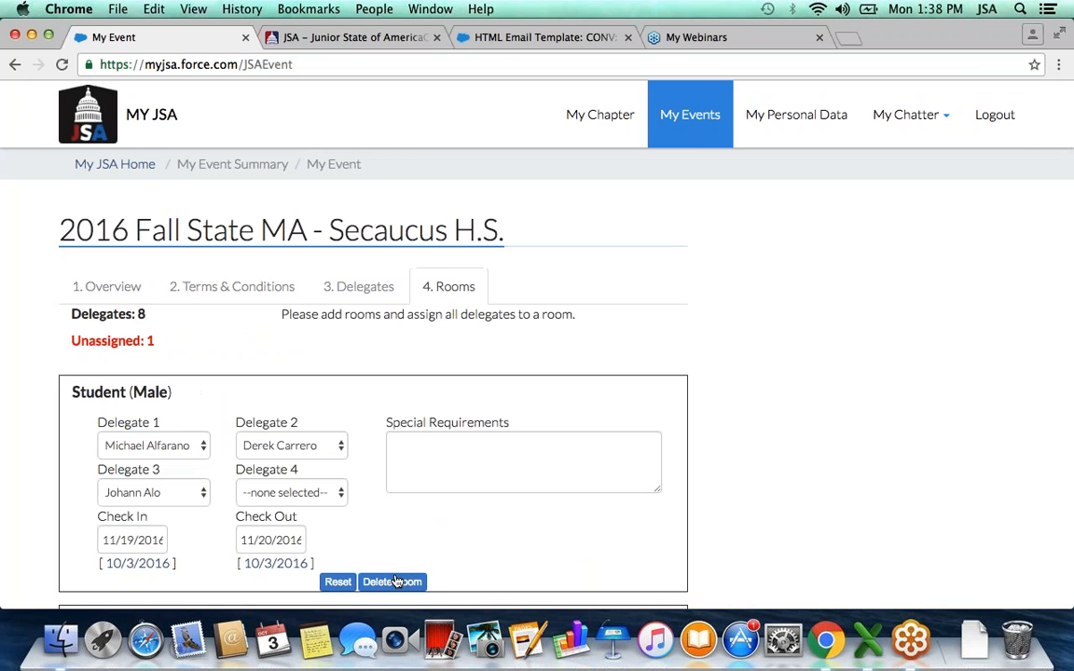
pyautogui.scroll(-10, 395, 582)
pyautogui.scroll(6, 358, 442)
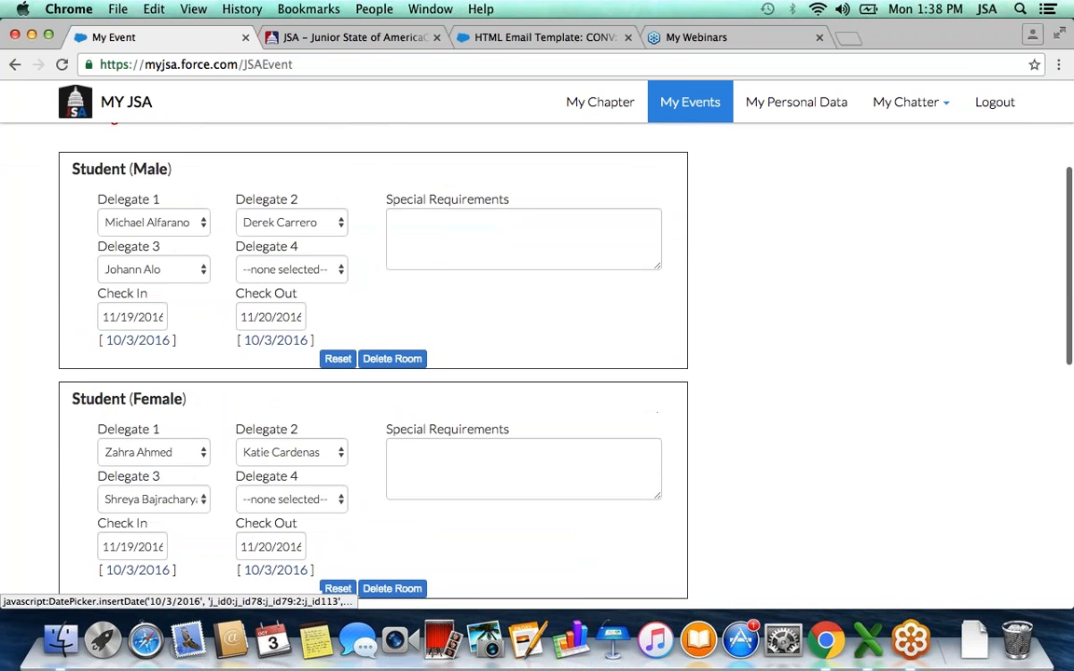
pyautogui.scroll(2, 358, 441)
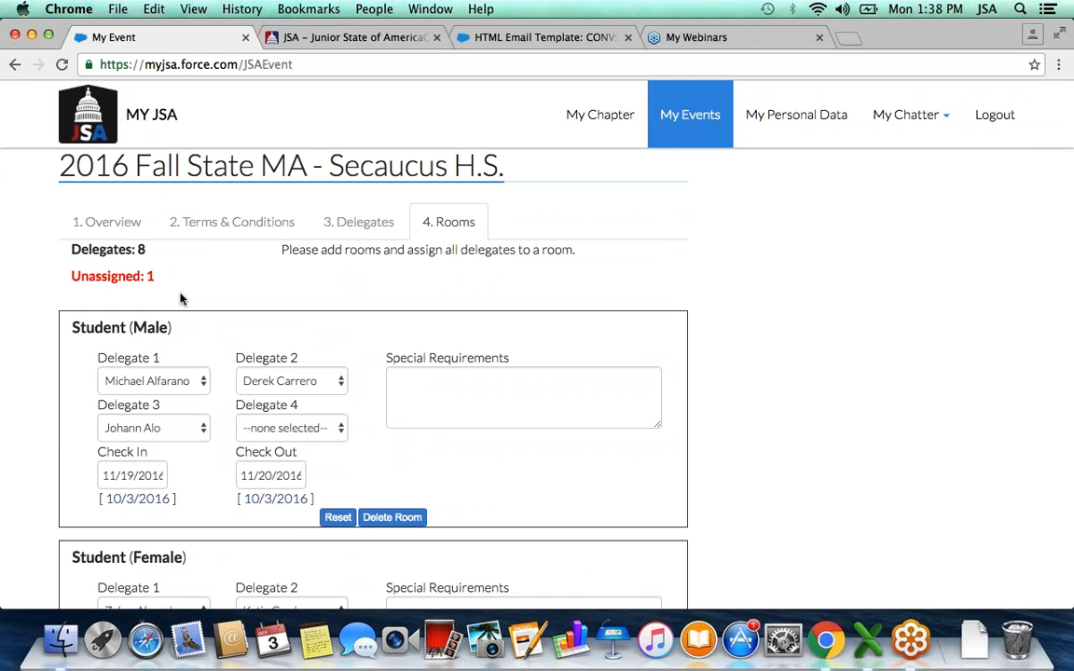
# Add a fourth room of type Teacher / Advisor Private with gender Male and bring up its delegate selection.
pyautogui.scroll(-8, 181, 299)
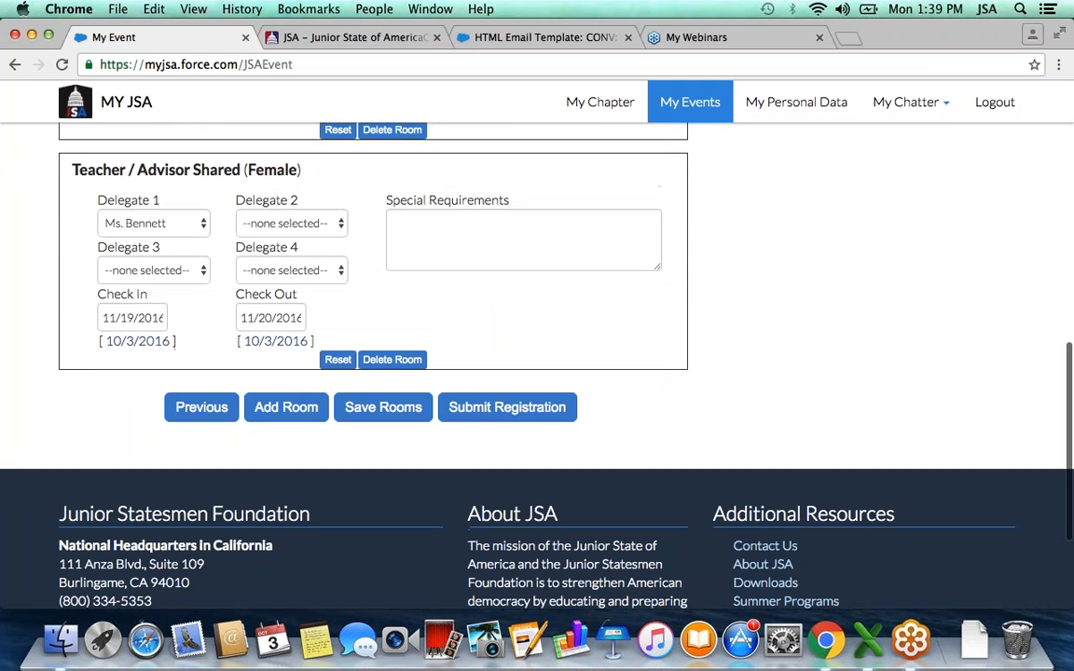
pyautogui.click(268, 411)
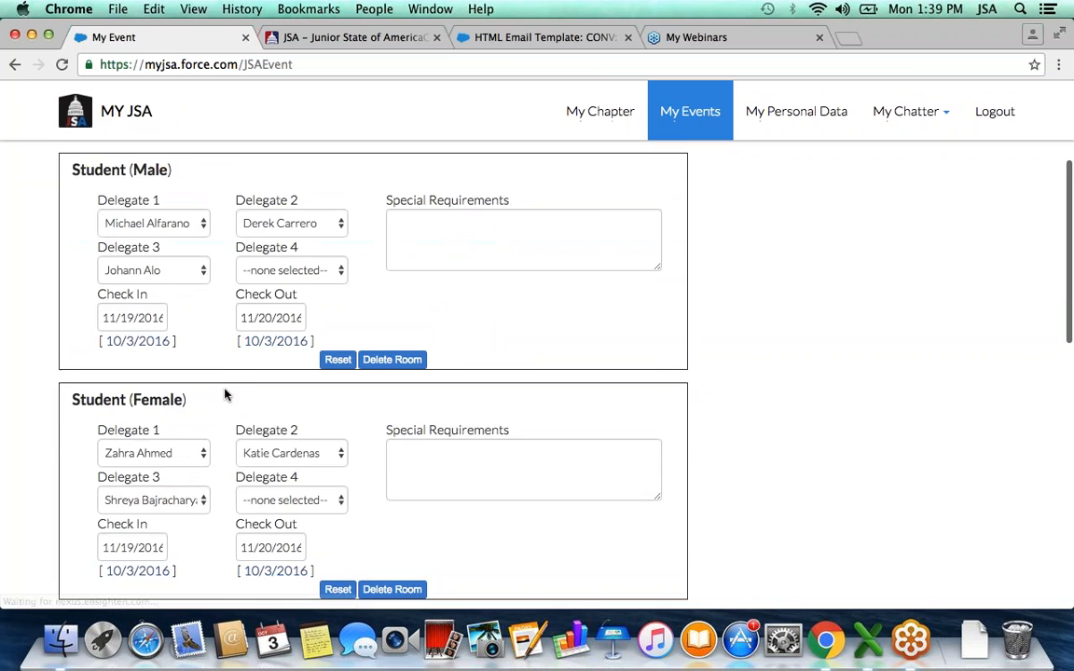
pyautogui.scroll(-10, 223, 393)
pyautogui.click(209, 402)
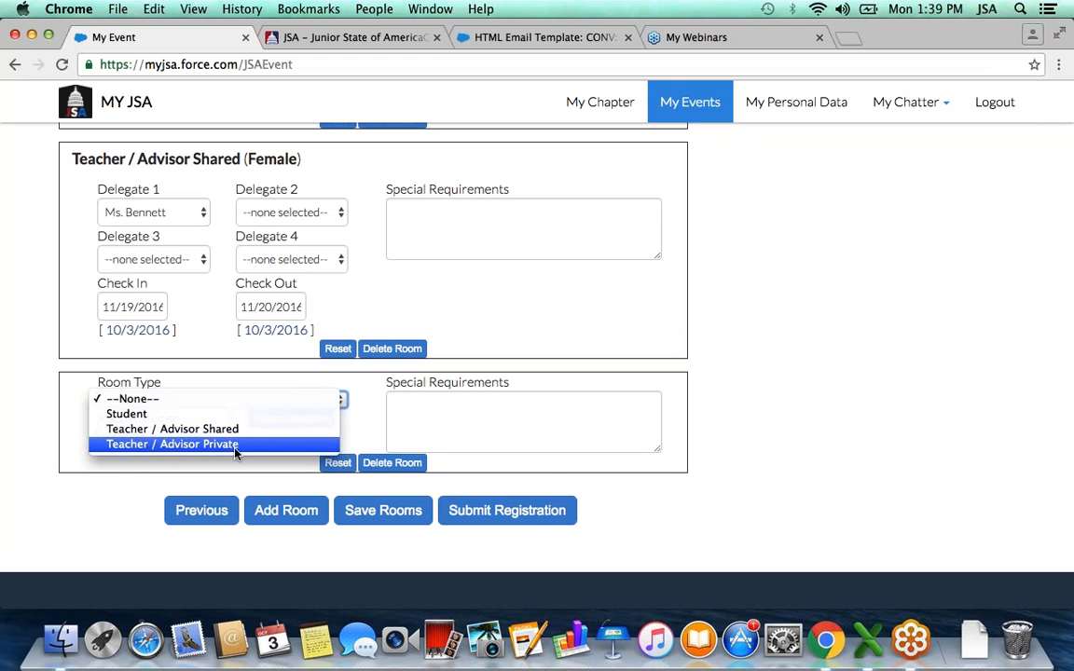
pyautogui.click(235, 445)
pyautogui.click(200, 436)
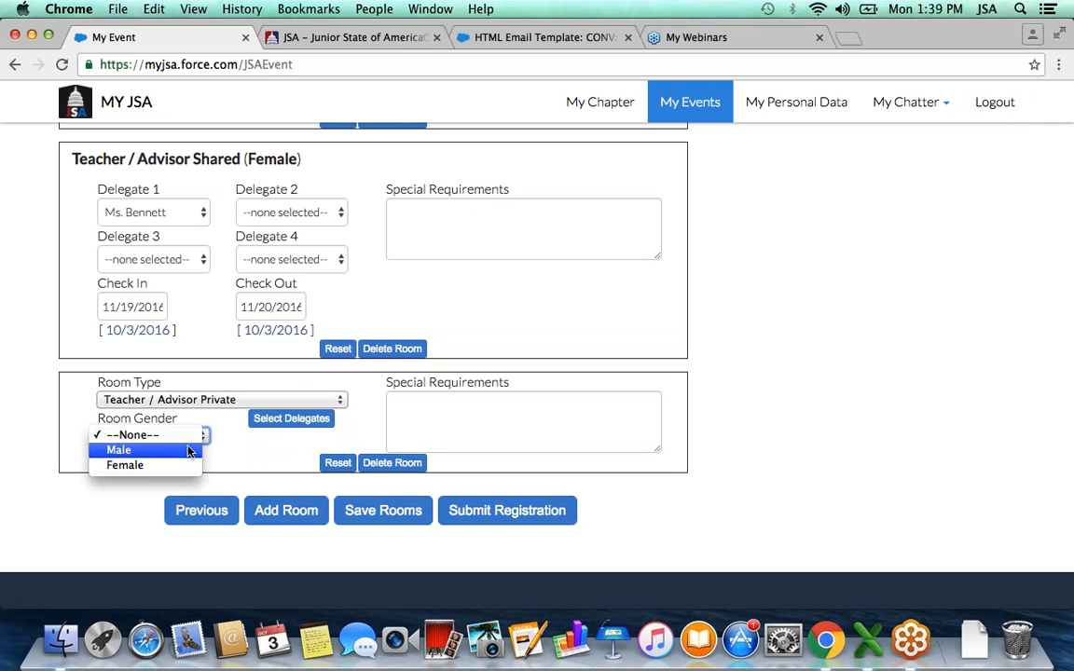
pyautogui.click(186, 451)
pyautogui.click(268, 424)
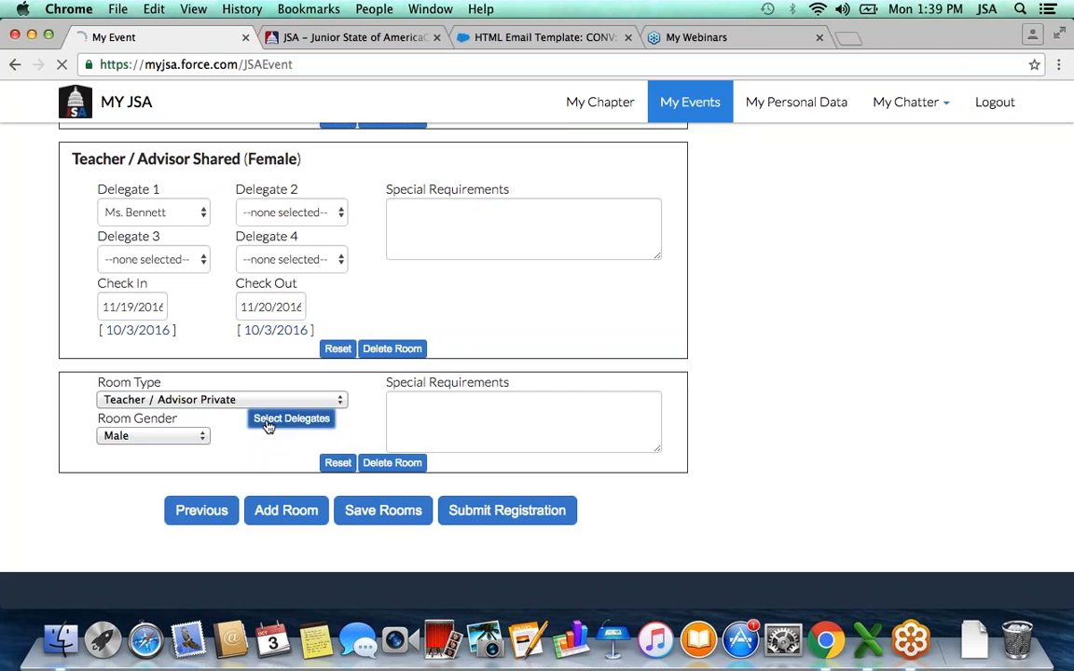
# Assign the male teacher as Delegate 1 of the Teacher / Advisor Private room and save the rooms.
pyautogui.scroll(-8, 268, 426)
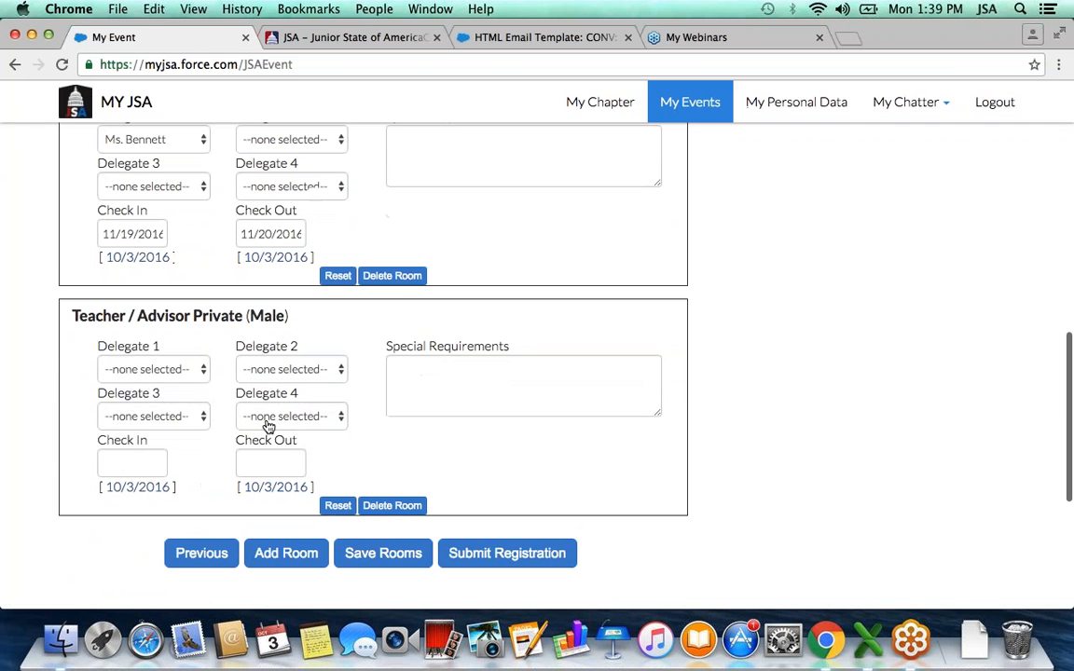
pyautogui.click(158, 369)
pyautogui.click(183, 383)
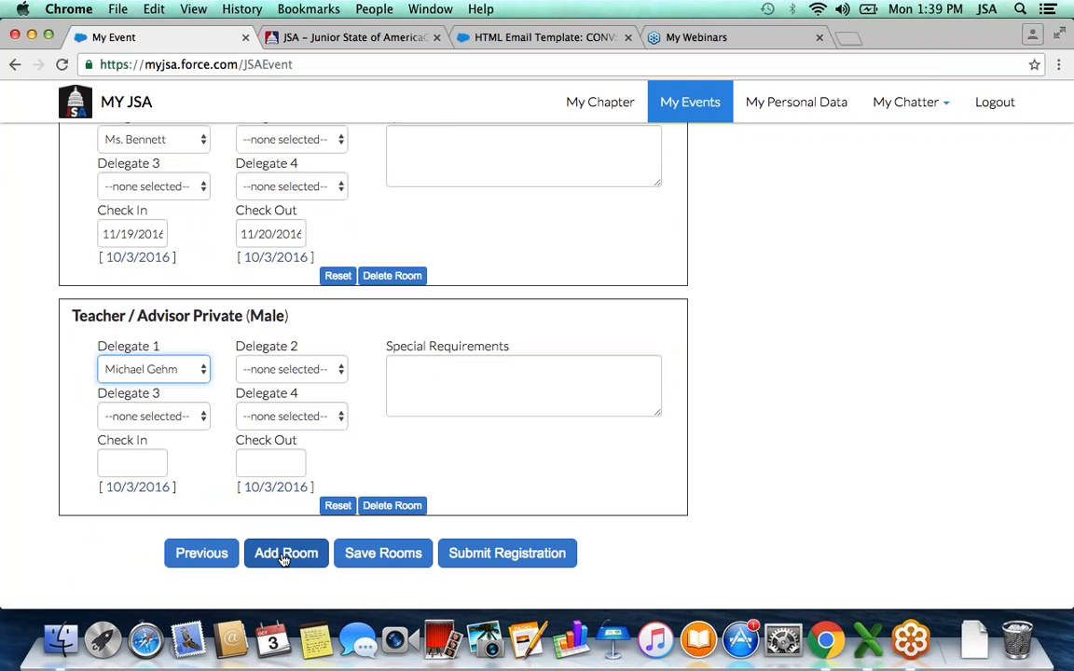
pyautogui.click(360, 554)
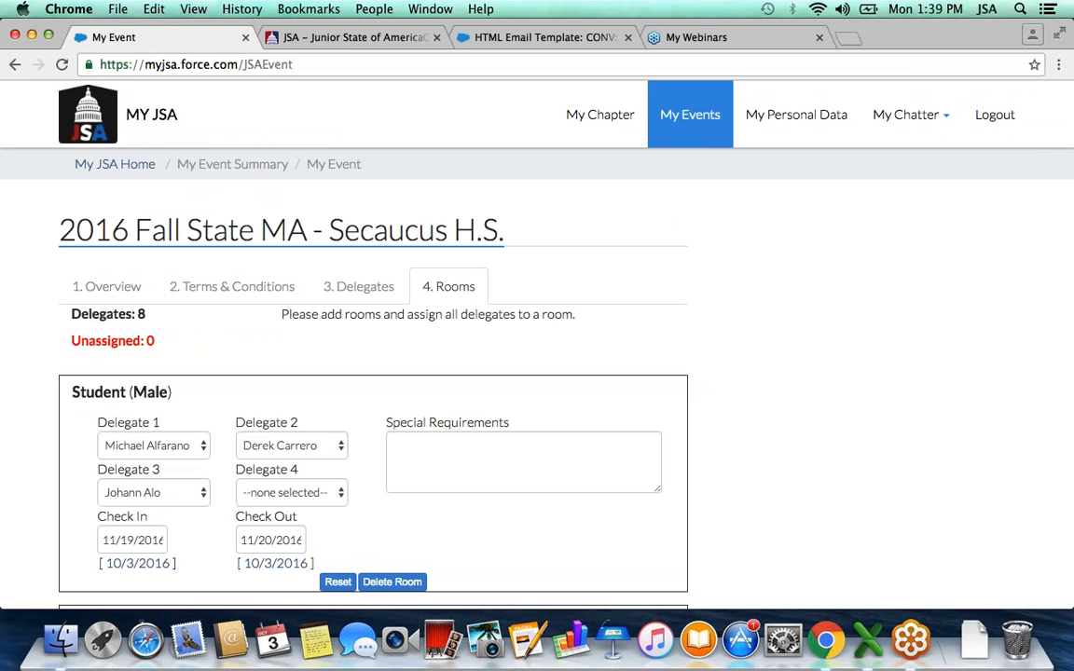
# Review the delegates and the check-in and check-out dates of all four rooms, along with the unassigned count.
pyautogui.scroll(-5, 137, 314)
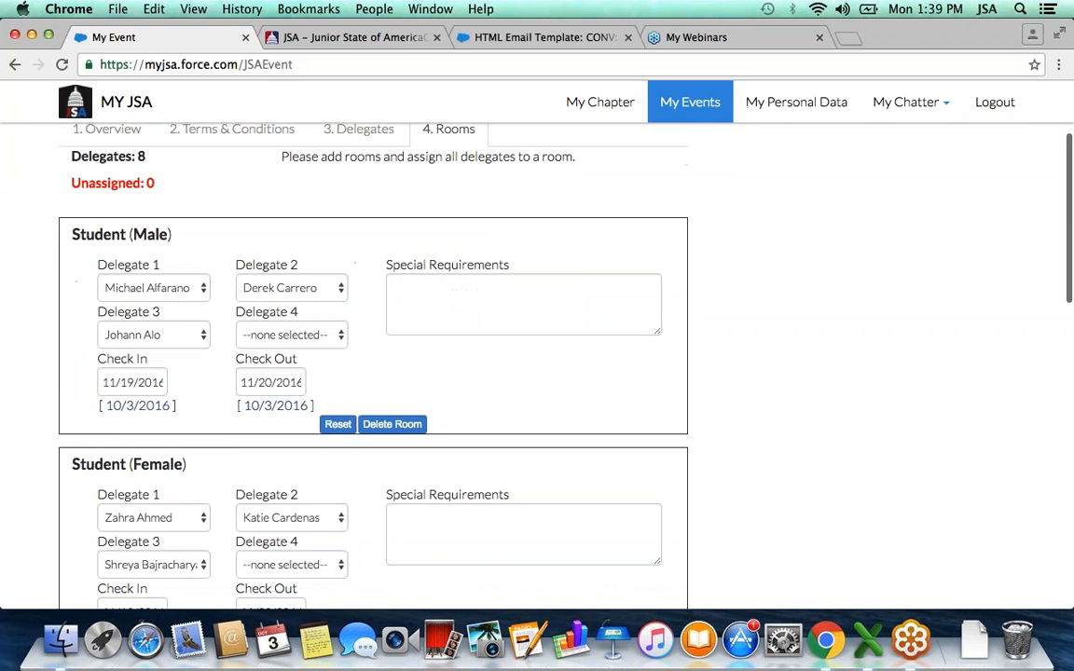
pyautogui.scroll(-3, 137, 314)
pyautogui.scroll(5, 137, 314)
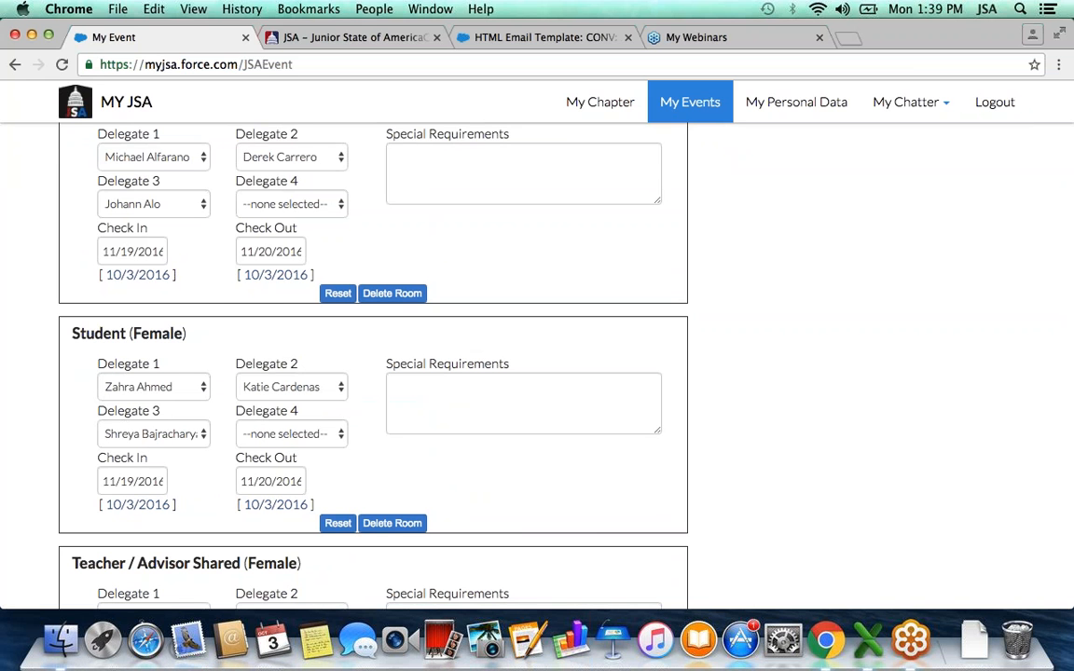
pyautogui.scroll(-4, 373, 373)
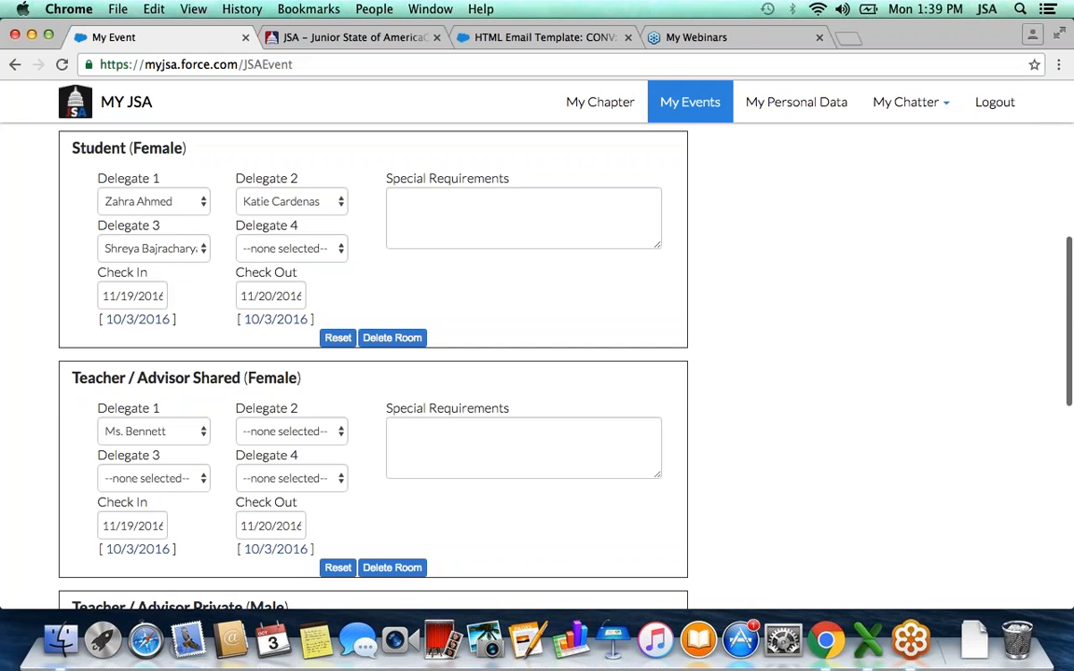
pyautogui.scroll(-5, 494, 436)
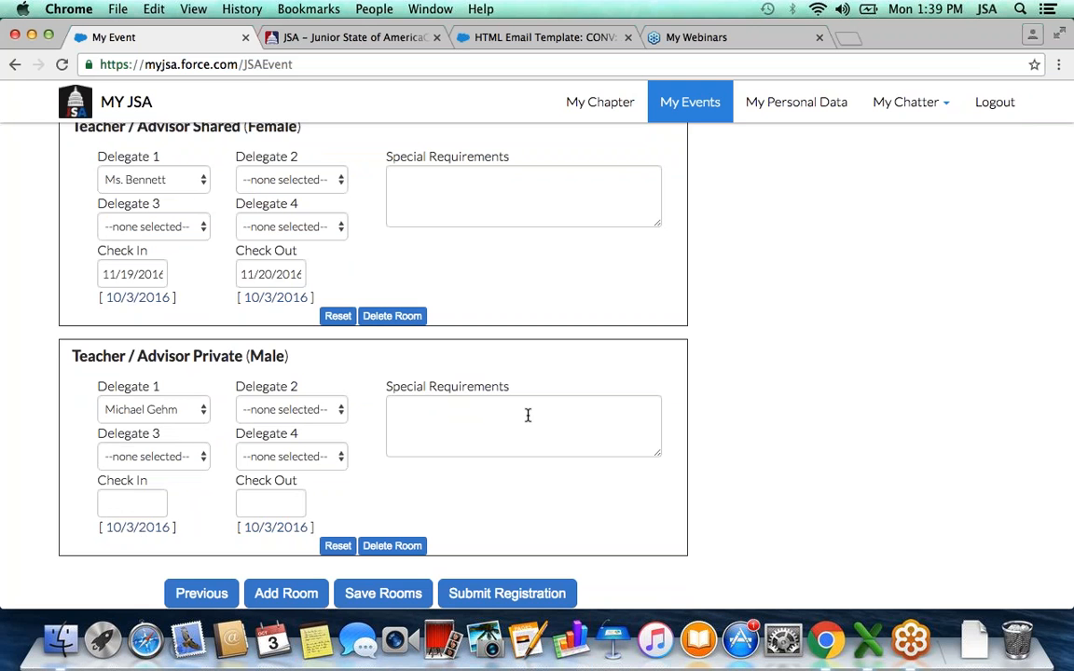
pyautogui.scroll(-3, 527, 415)
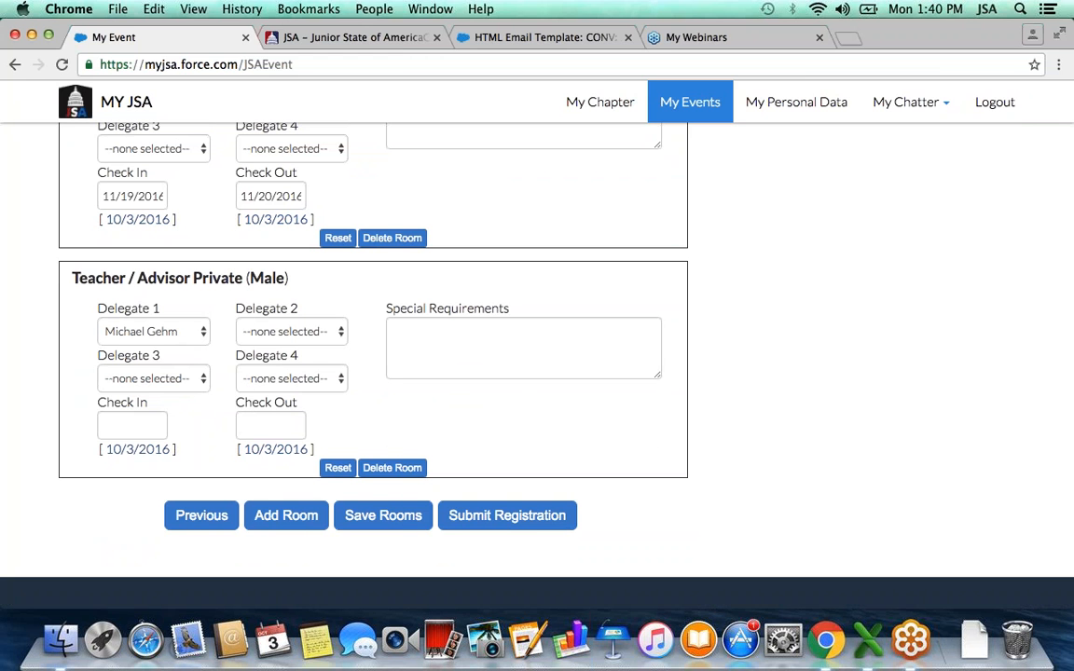
pyautogui.scroll(5, 542, 439)
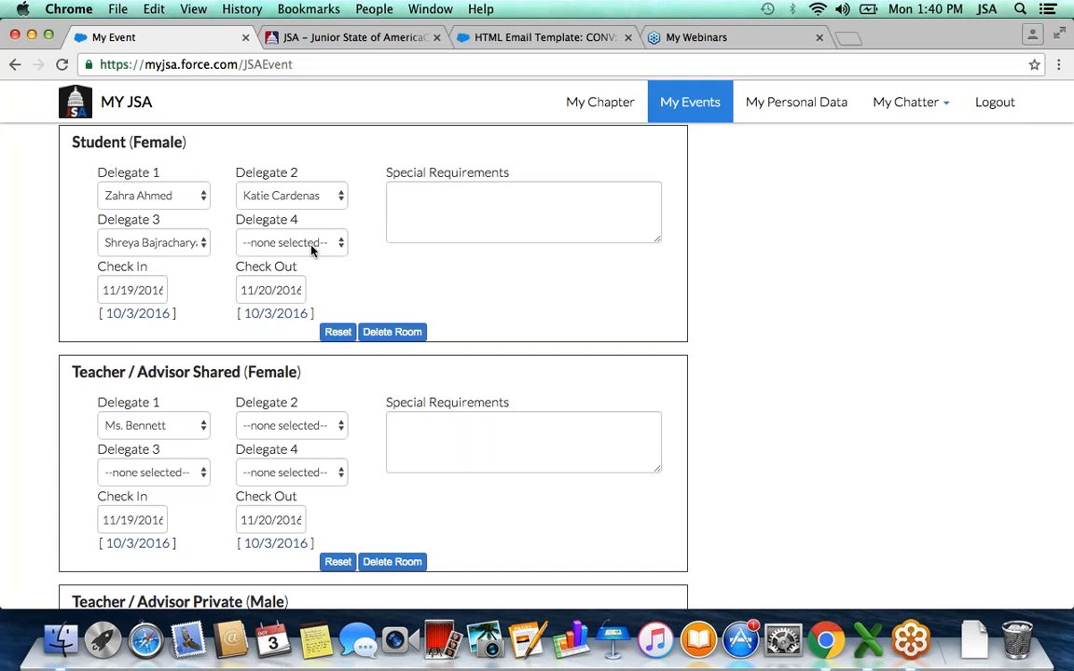
pyautogui.scroll(3, 313, 247)
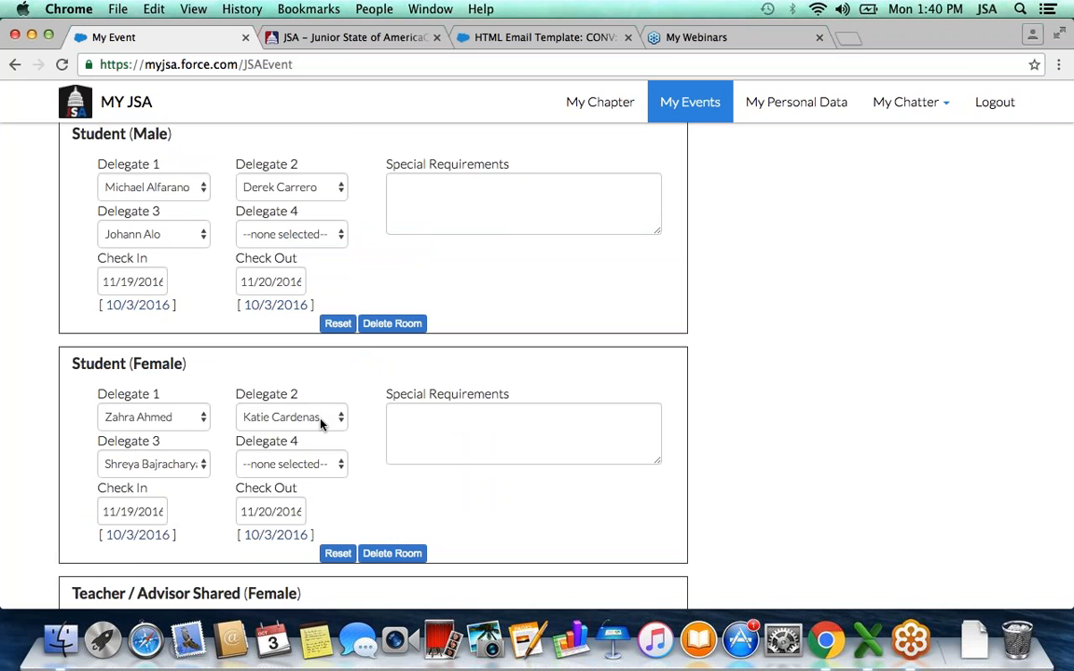
pyautogui.scroll(2, 319, 422)
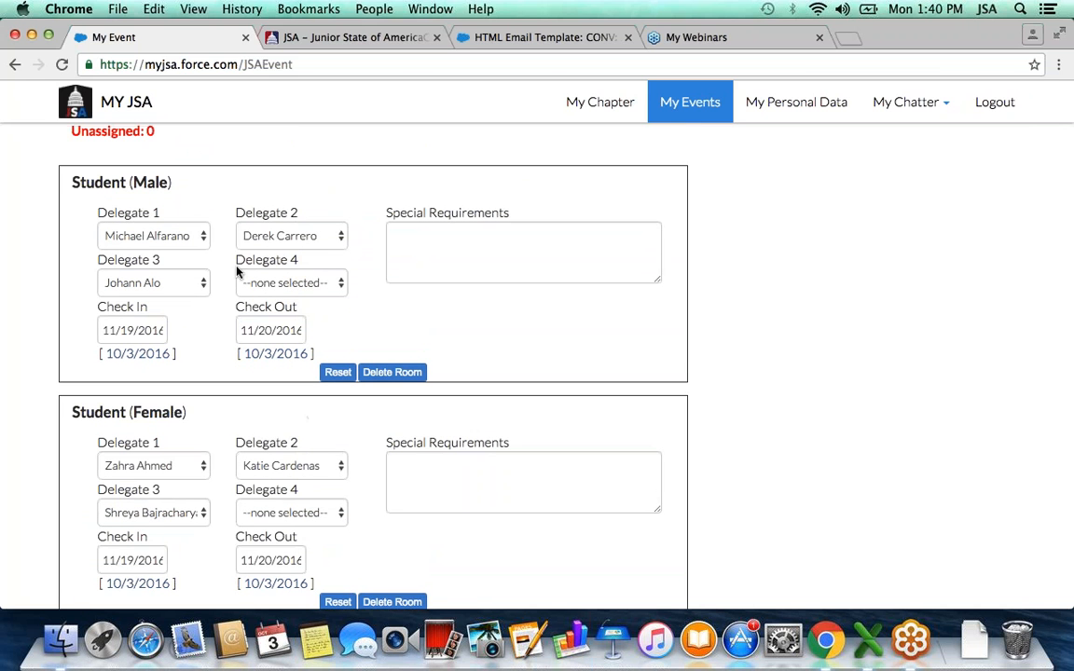
pyautogui.scroll(-1, 312, 244)
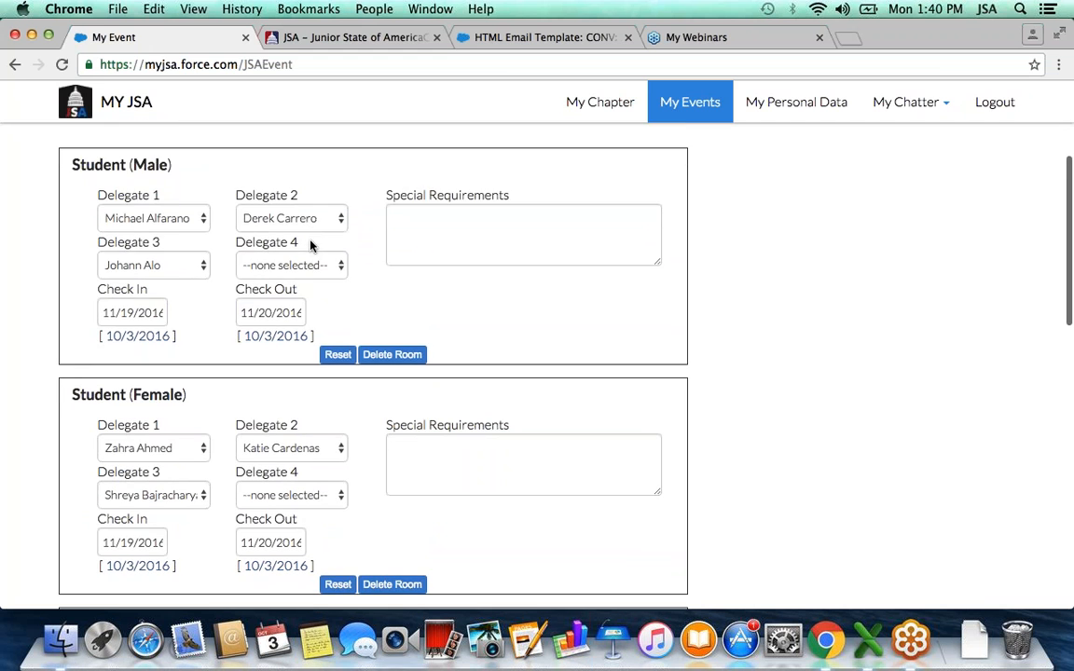
pyautogui.scroll(5, 312, 244)
pyautogui.scroll(-15, 312, 240)
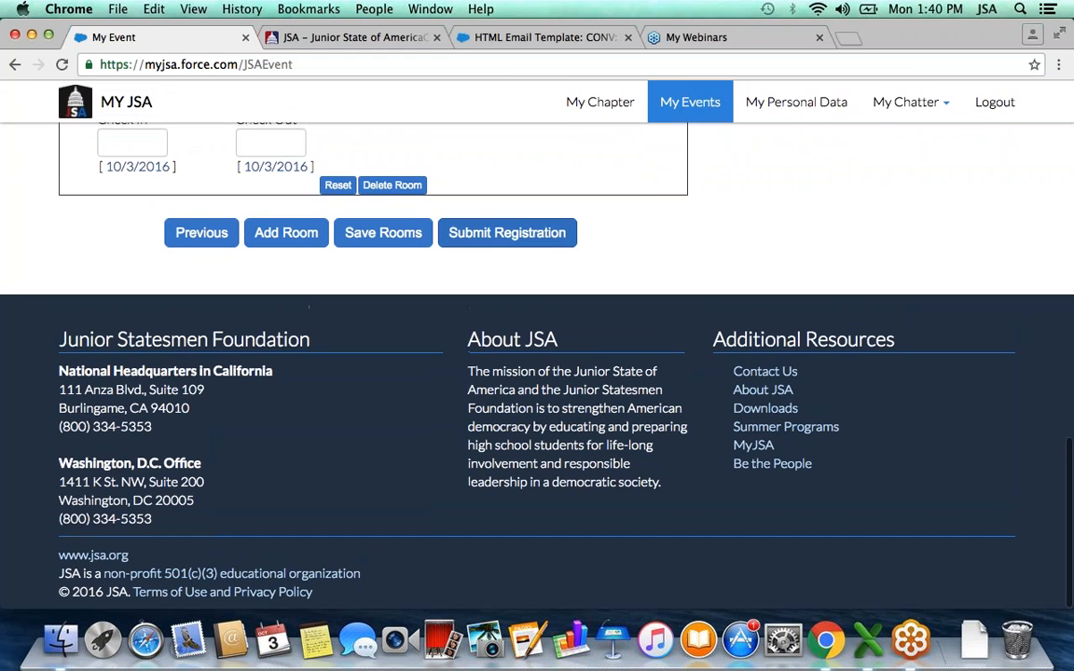
# Submit the convention registration and confirm the submission.
pyautogui.click(505, 233)
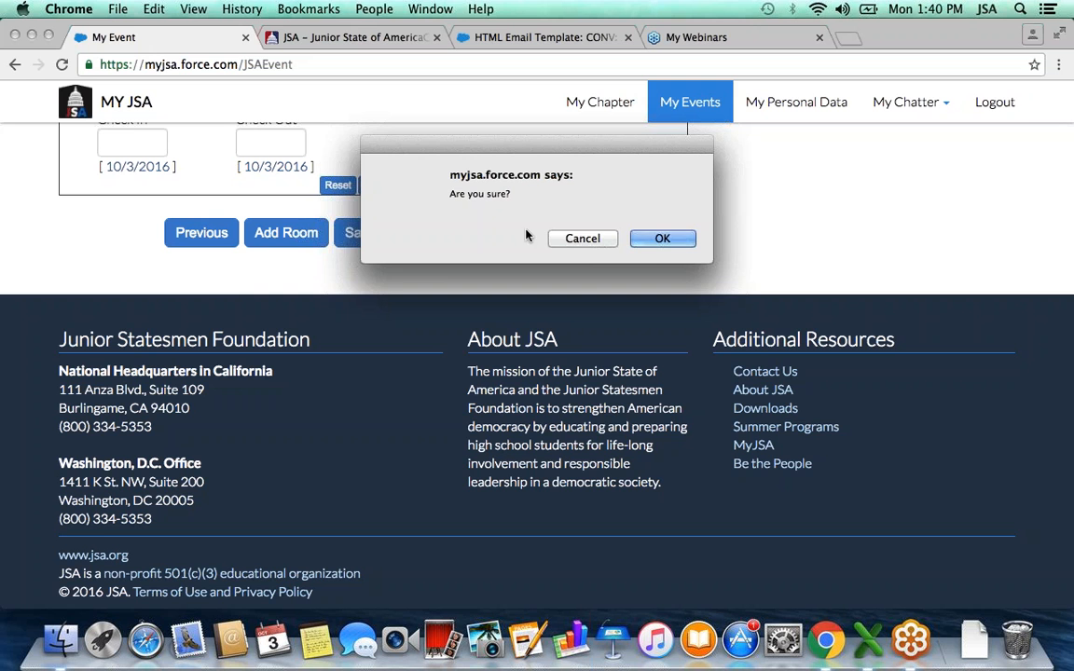
pyautogui.click(662, 239)
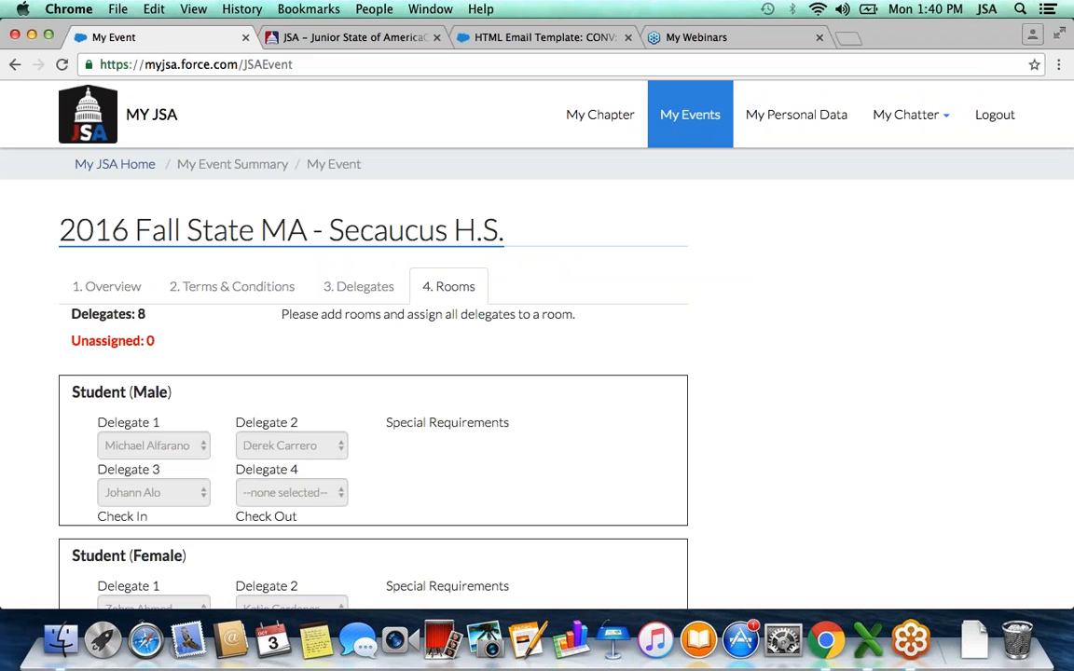
pyautogui.scroll(-2, 537, 140)
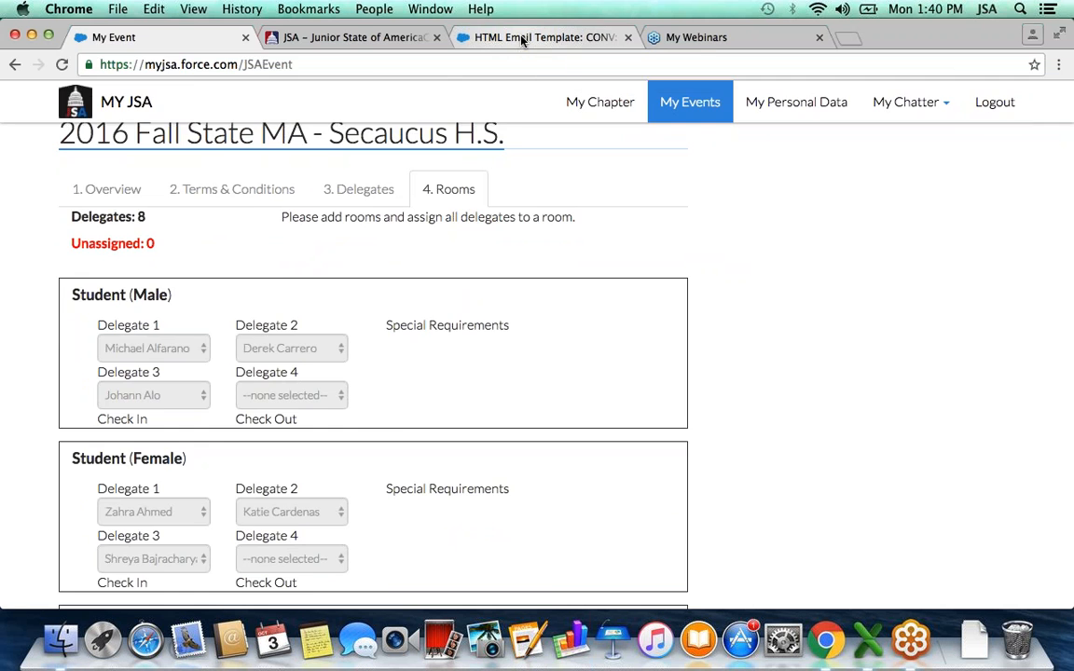
# Switch to the open Salesforce HTML email template and read through the Convention Registration Submitted message and its next steps.
pyautogui.click(522, 39)
pyautogui.scroll(3, 498, 345)
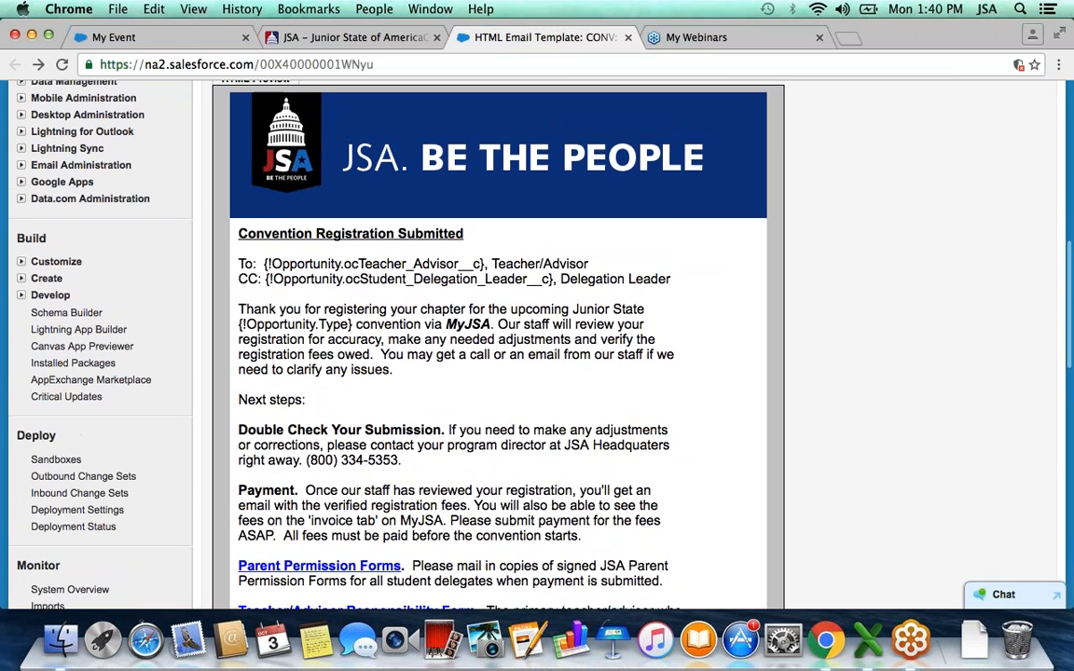
pyautogui.scroll(-2, 498, 344)
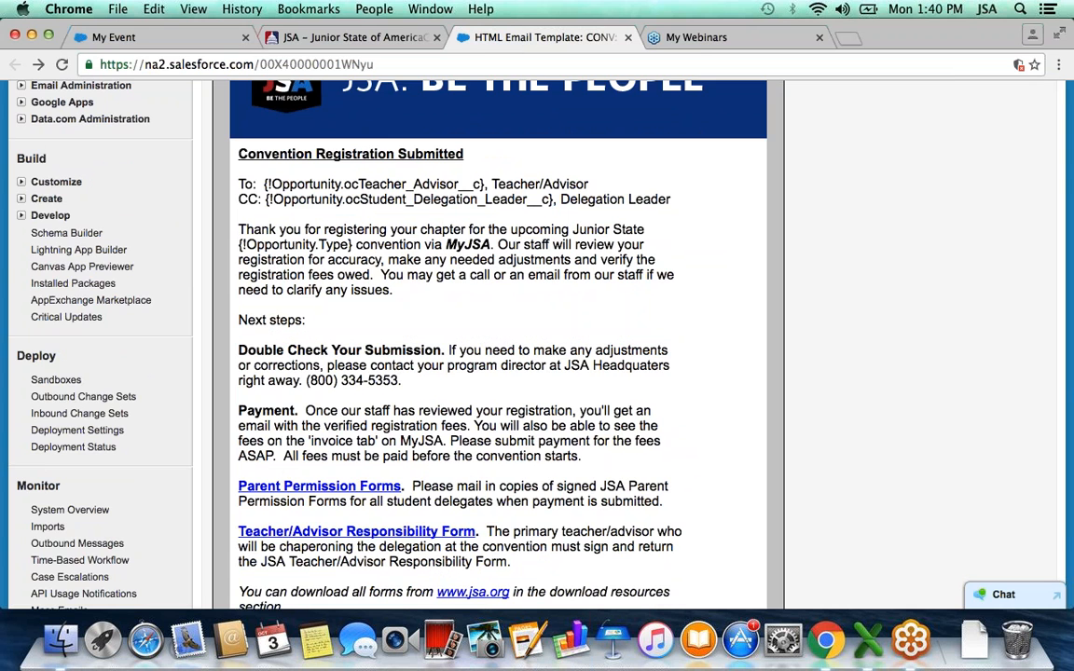
pyautogui.scroll(-3, 494, 345)
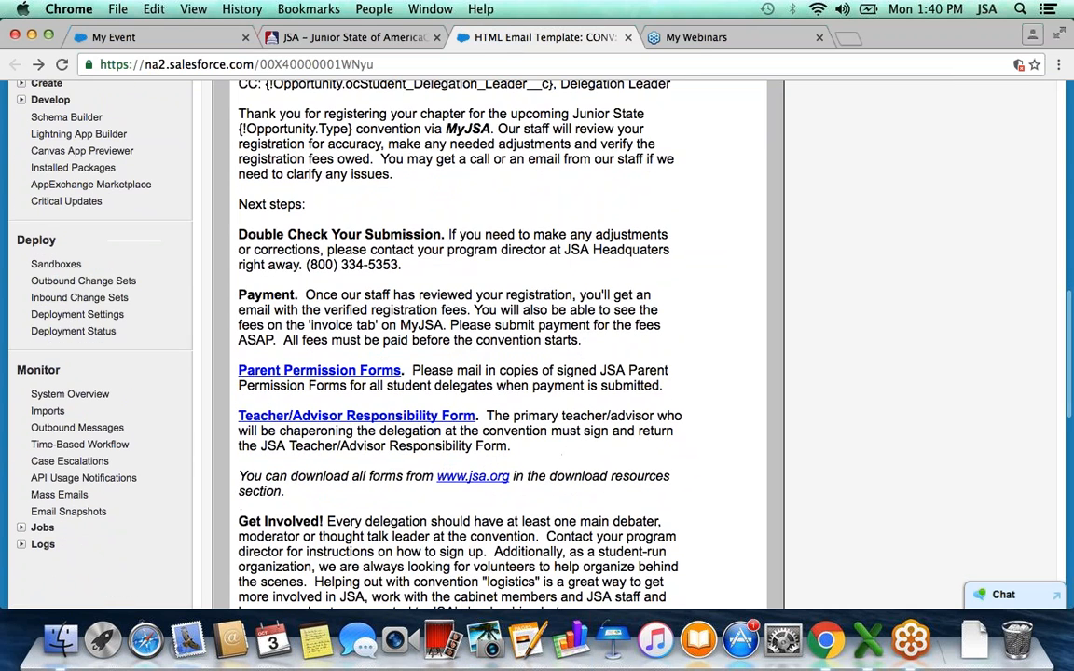
pyautogui.scroll(-3, 494, 345)
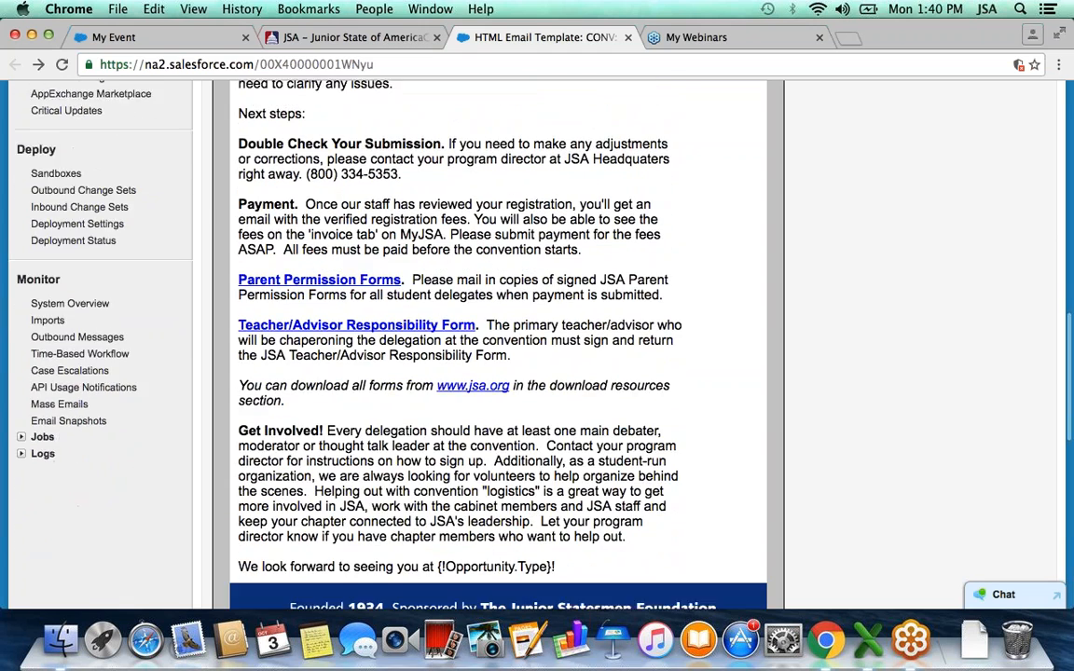
pyautogui.scroll(-8, 494, 345)
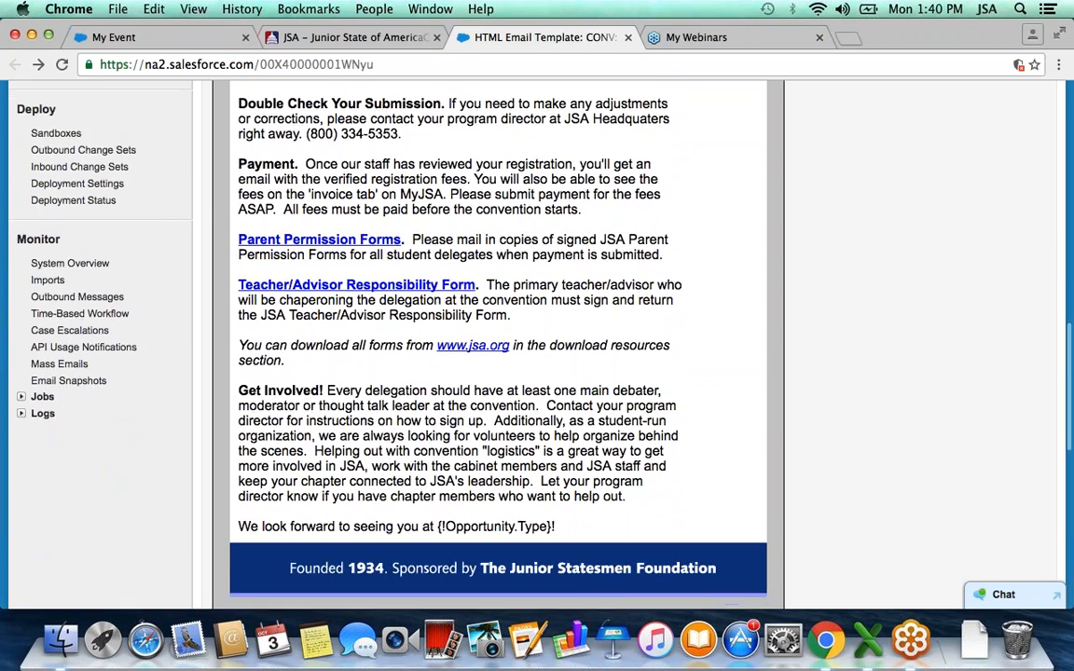
pyautogui.scroll(3, 449, 268)
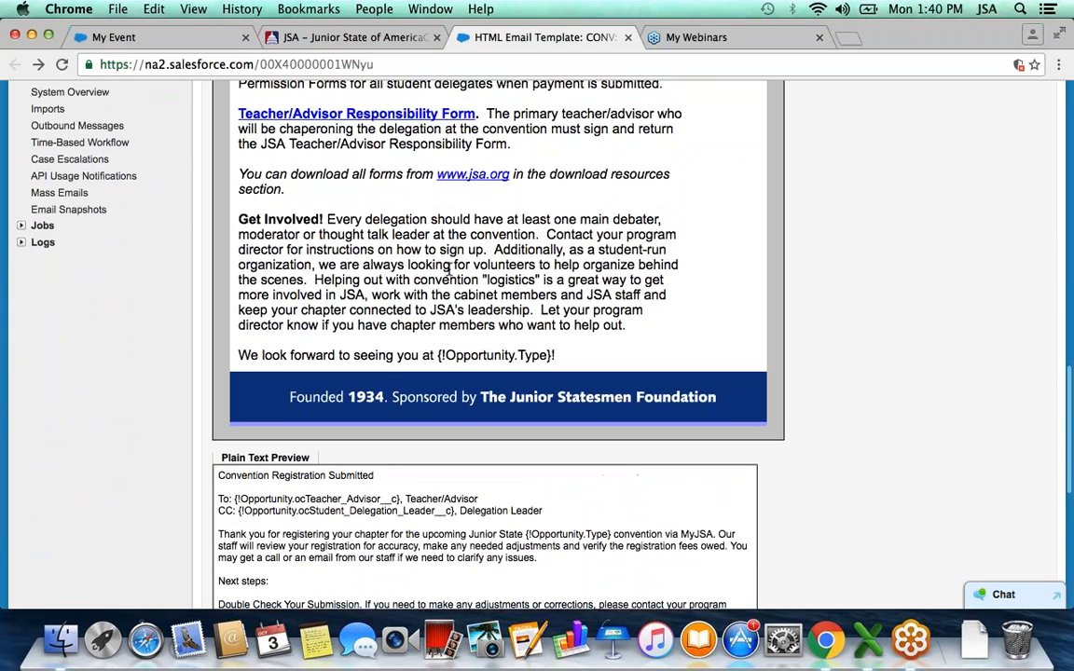
pyautogui.scroll(10, 448, 268)
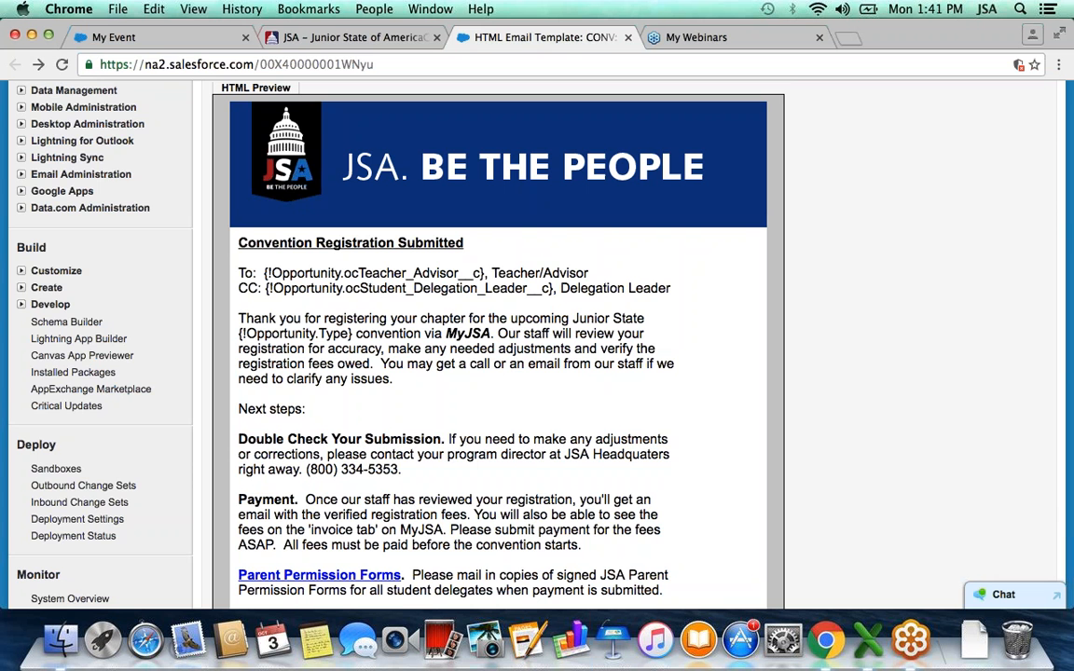
pyautogui.scroll(-5, 537, 335)
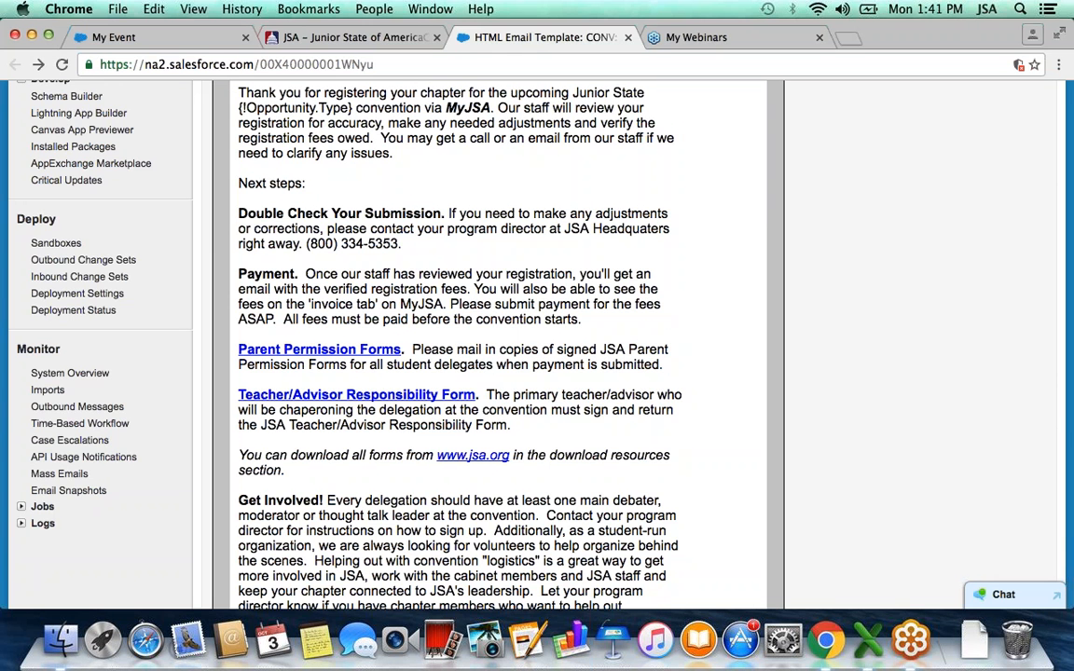
# Finish reading the email template's next steps, and return to the 2016 Fall State MA event's rooms in MyJSA.
pyautogui.scroll(-1, 472, 455)
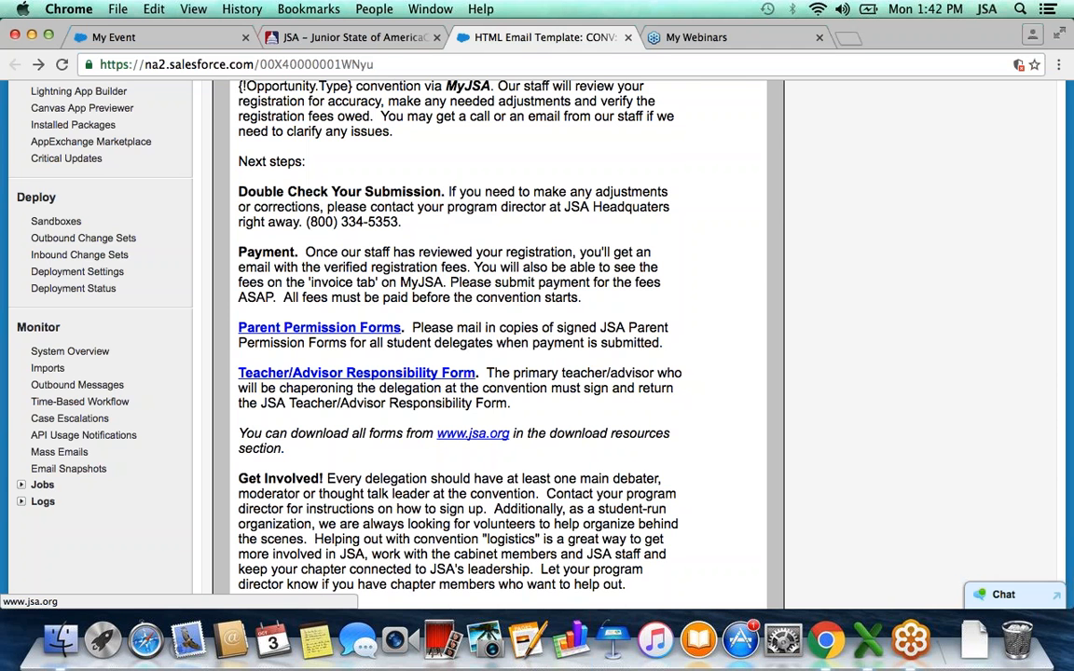
pyautogui.scroll(15, 472, 433)
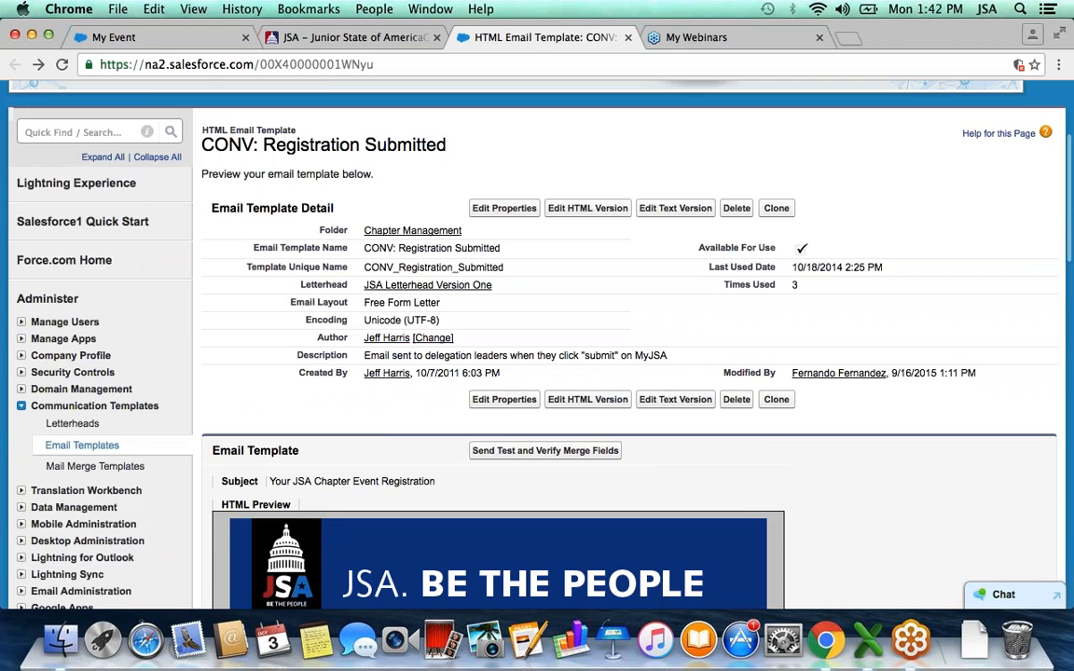
pyautogui.scroll(2, 473, 411)
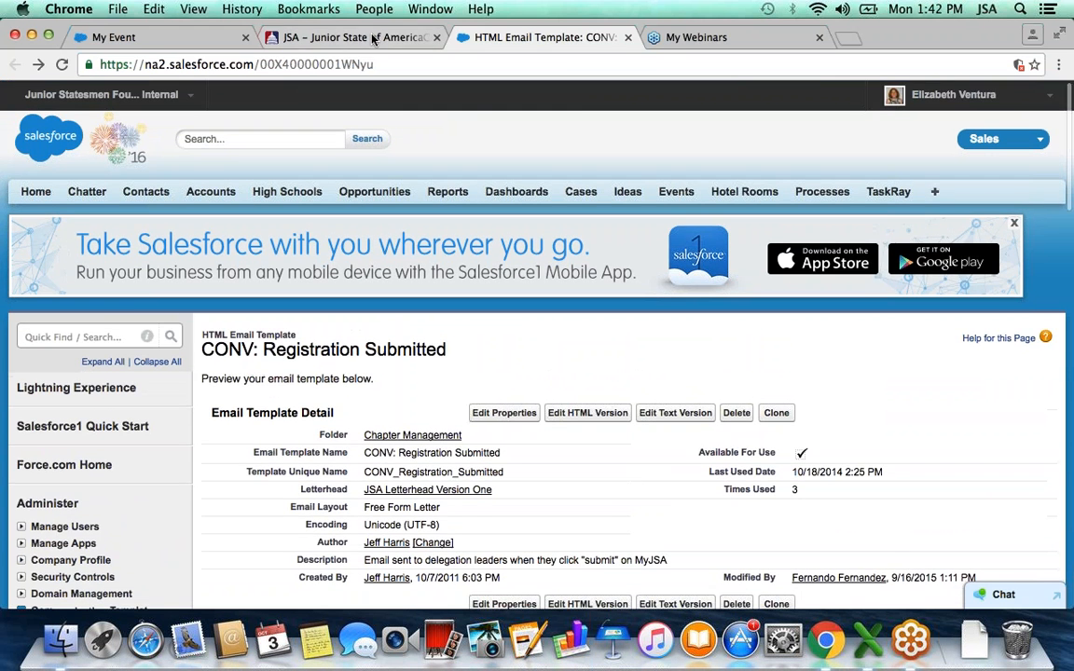
pyautogui.click(159, 39)
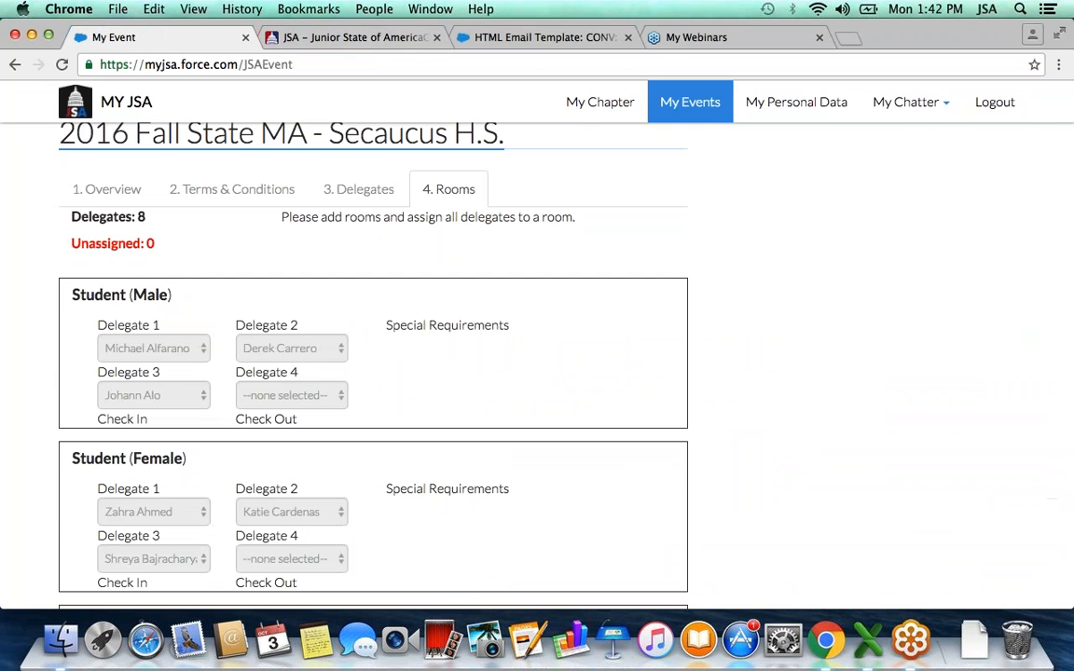
pyautogui.scroll(3, 536, 345)
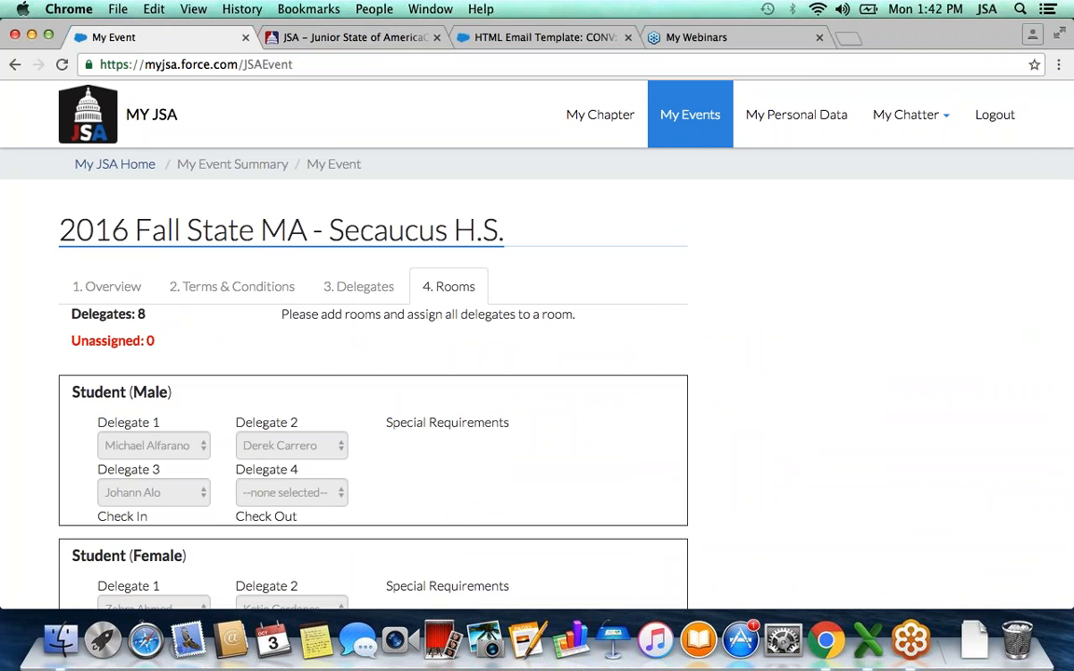
# Switch to the JSA website and open the Fall State convention page from its events.
pyautogui.click(327, 40)
pyautogui.scroll(10, 537, 345)
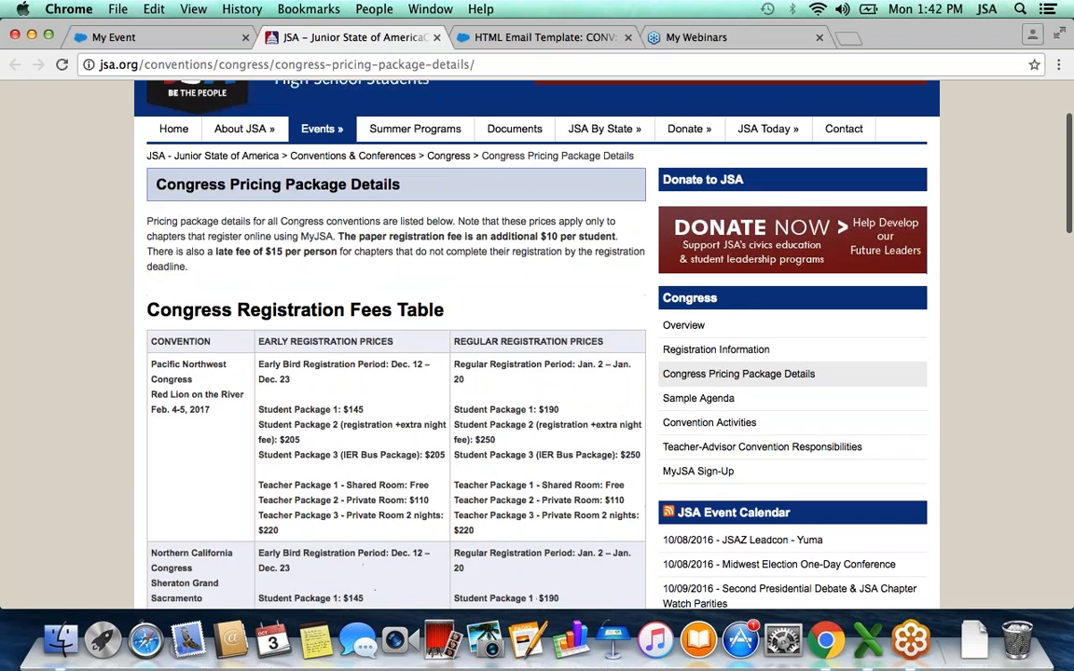
pyautogui.scroll(3, 373, 279)
pyautogui.moveTo(319, 240)
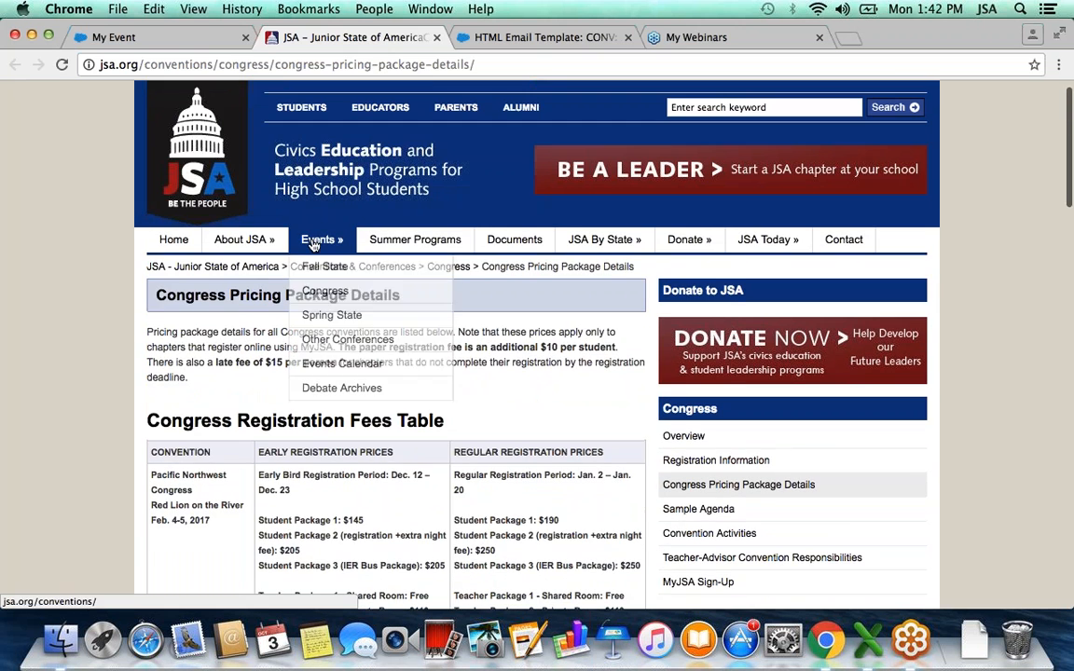
pyautogui.click(323, 268)
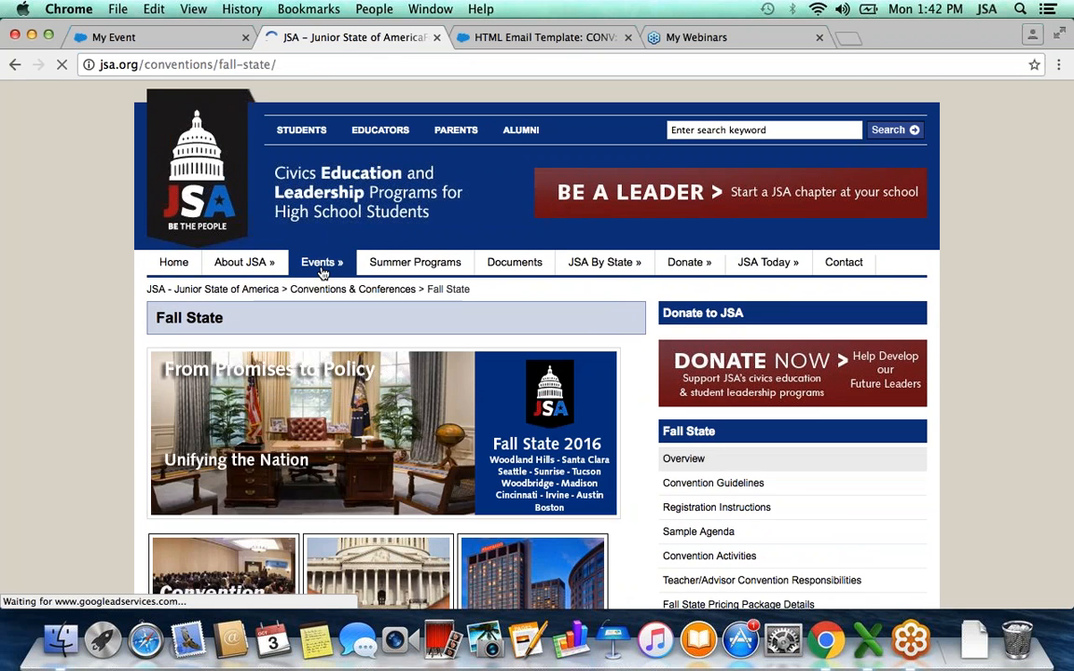
# Open the Fall State Pricing Package Details and view the 2016 early and regular registration prices.
pyautogui.scroll(-5, 738, 307)
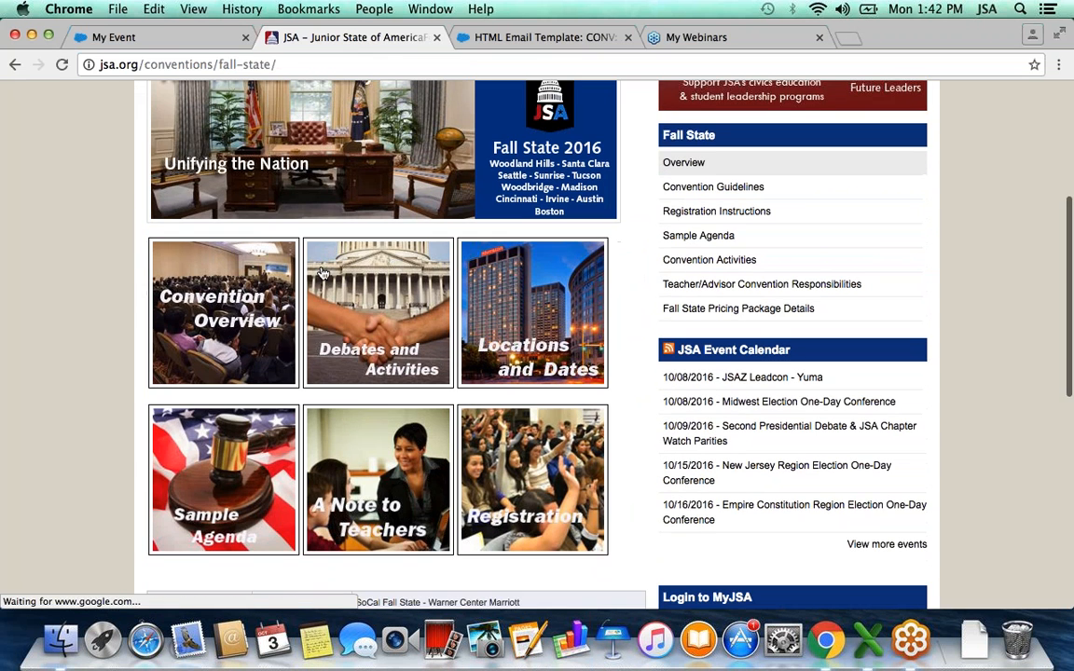
pyautogui.click(738, 310)
pyautogui.scroll(-5, 738, 317)
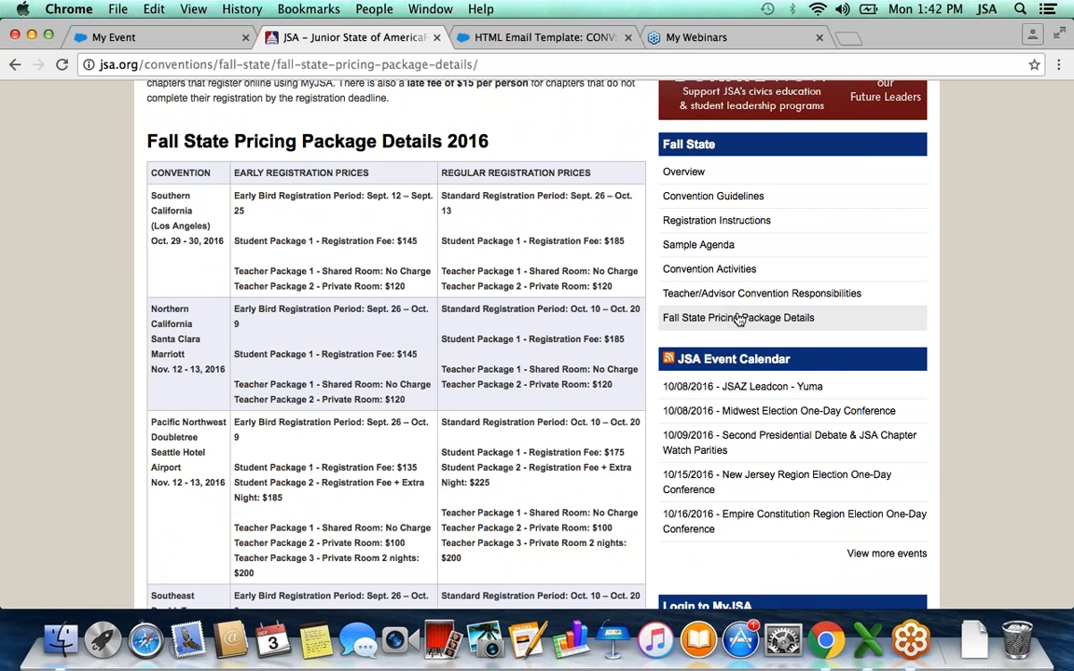
pyautogui.click(1056, 63)
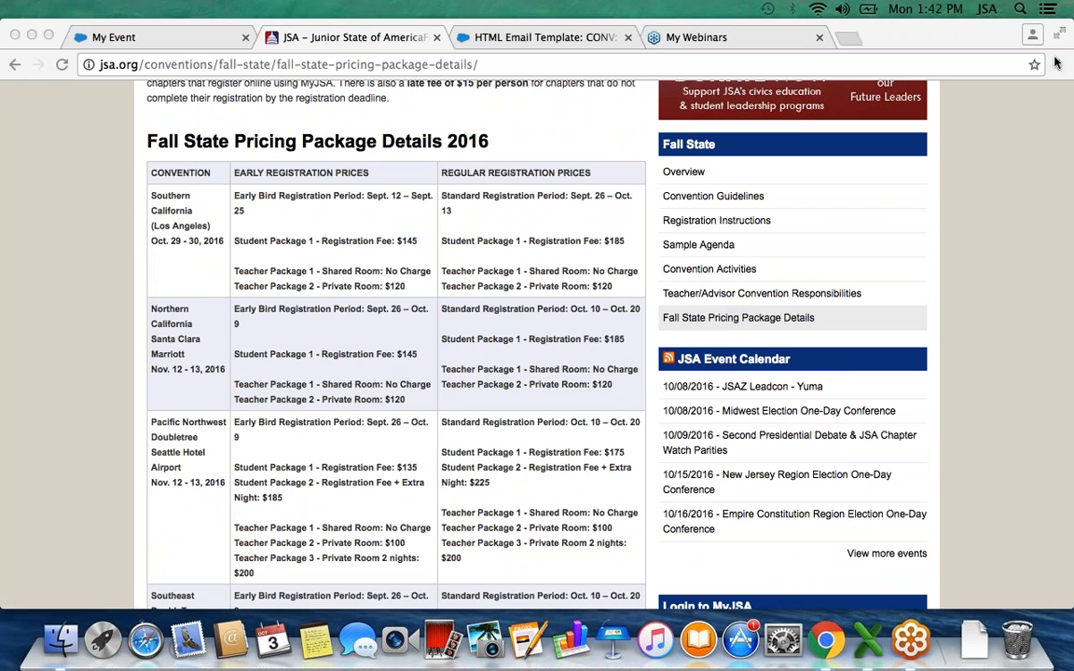